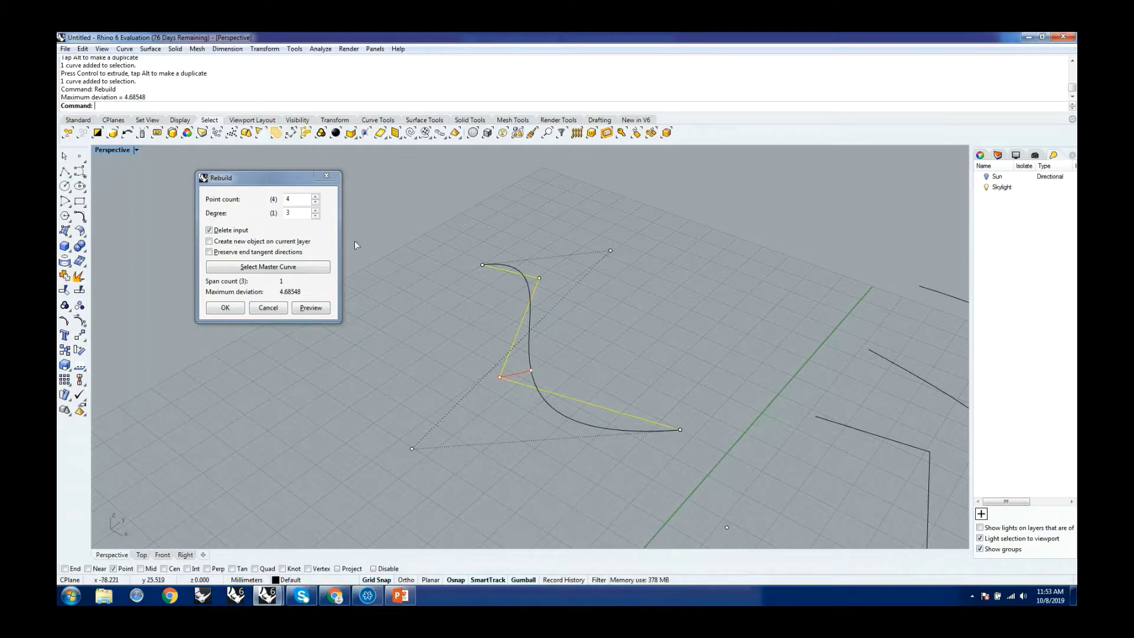
Cancel the polyline rebuild and check the latest Q&A messages in the webinar app before returning to Rhino.
key(Escape)
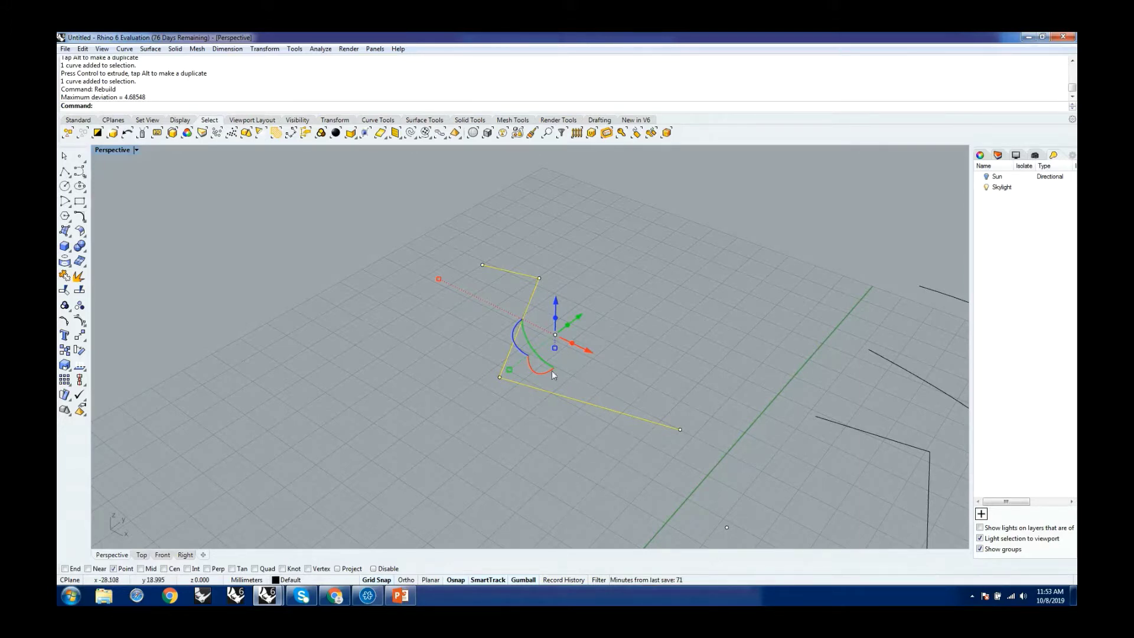
click(368, 595)
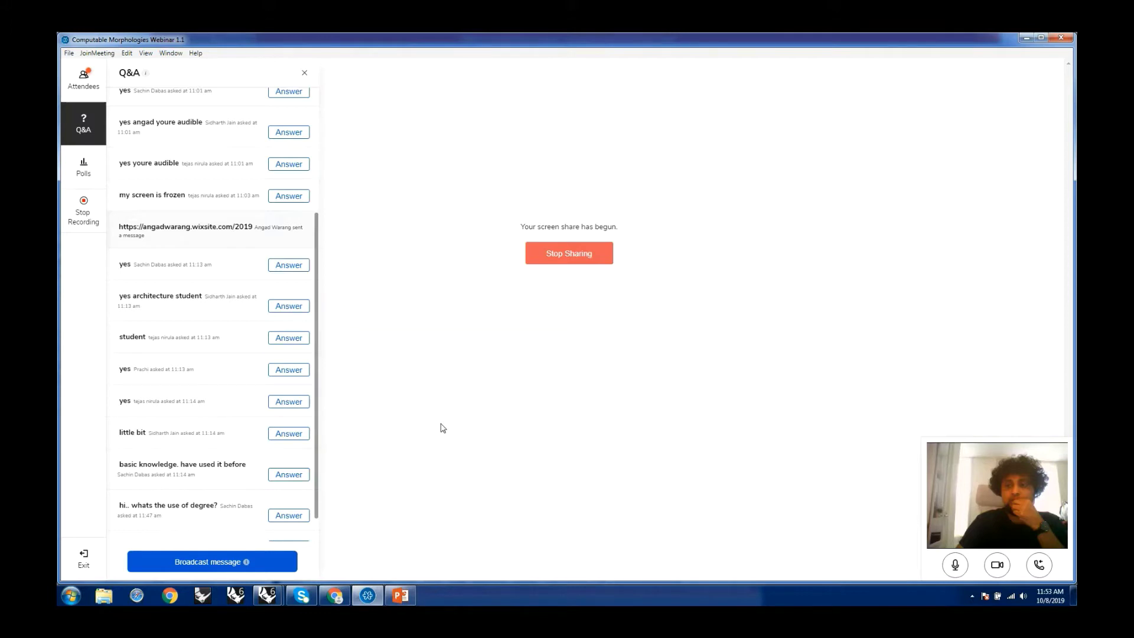
scroll(178, 450, down, 1)
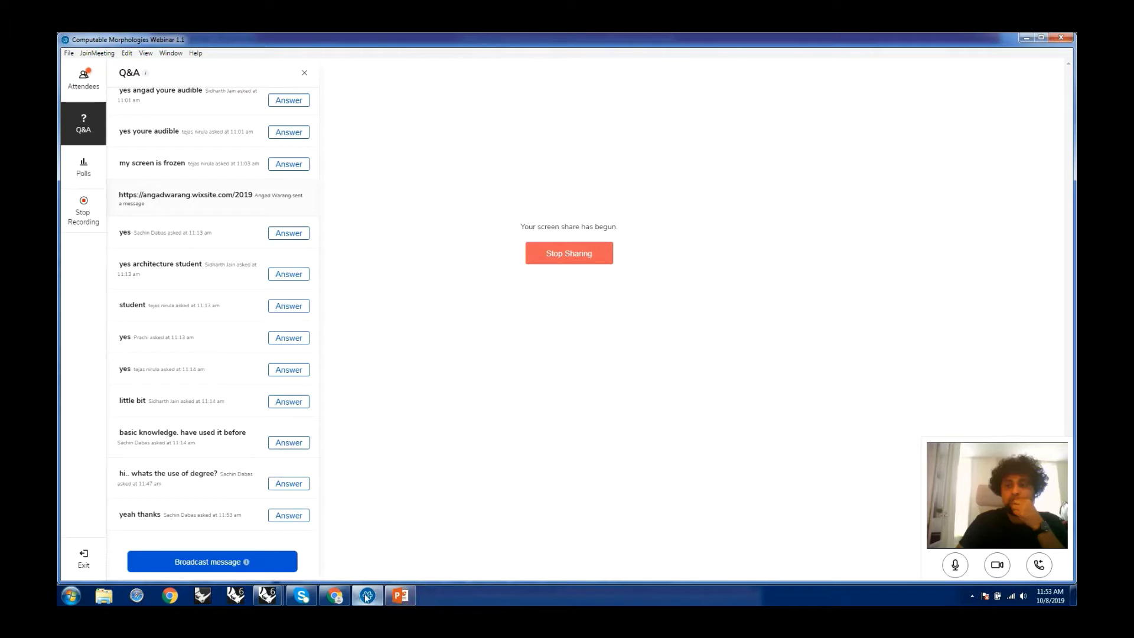
mouse_move(366, 596)
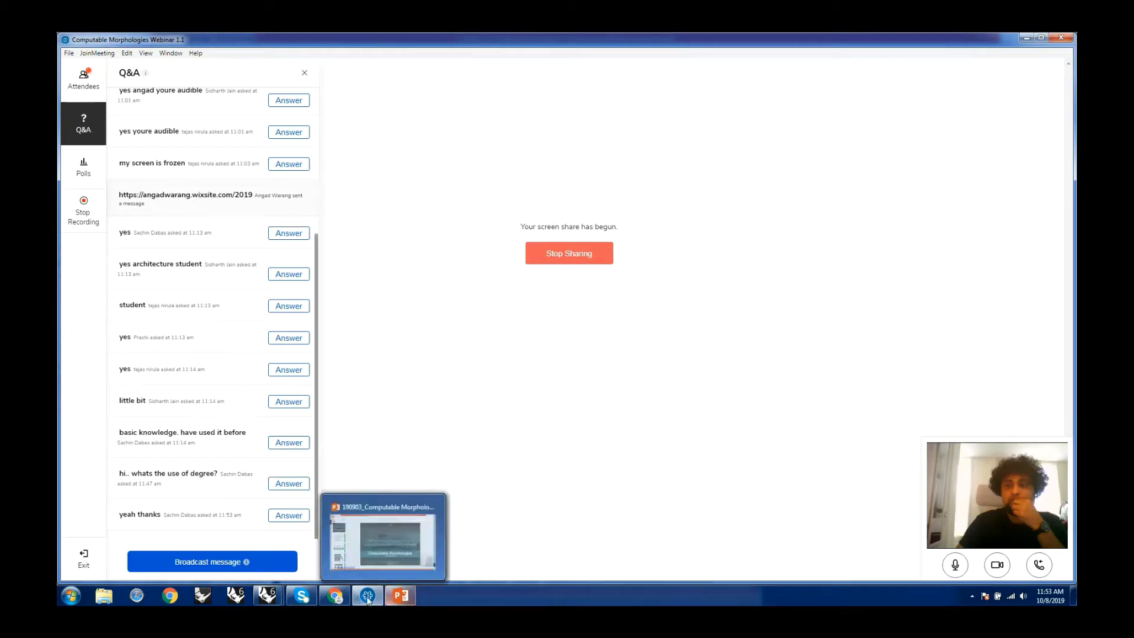
click(367, 597)
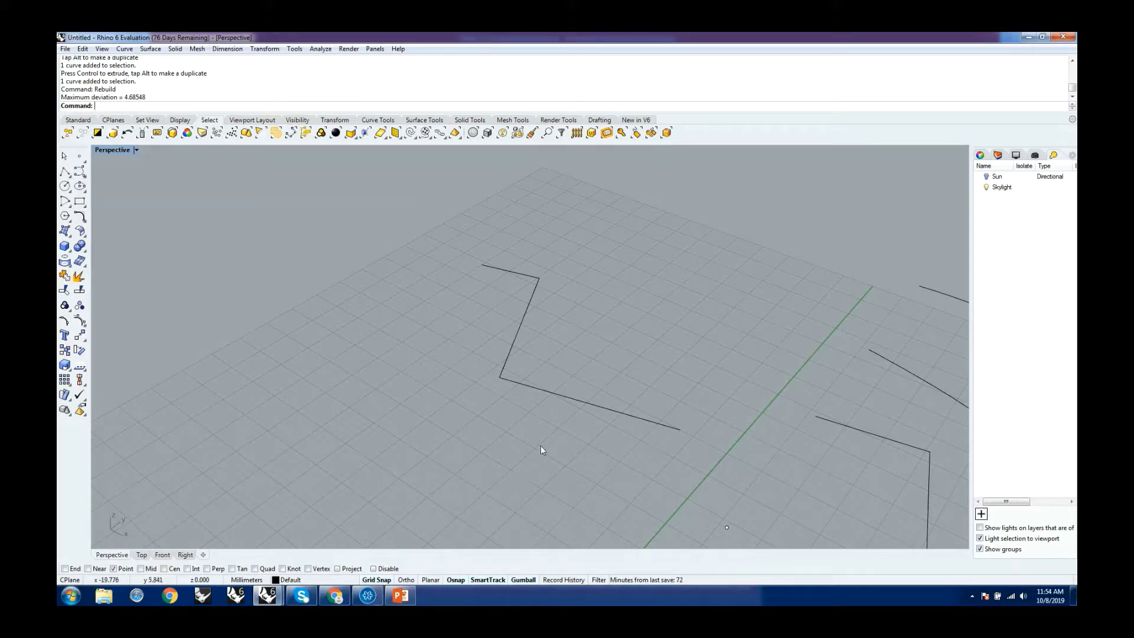
Delete the separate polyline copy on the far side of the green axis from the other curves.
scroll(537, 437, down, 5)
right_drag(506, 374, 633, 386)
right_drag(564, 326, 538, 467)
drag(596, 466, 484, 536)
key(Delete)
right_drag(597, 472, 669, 248)
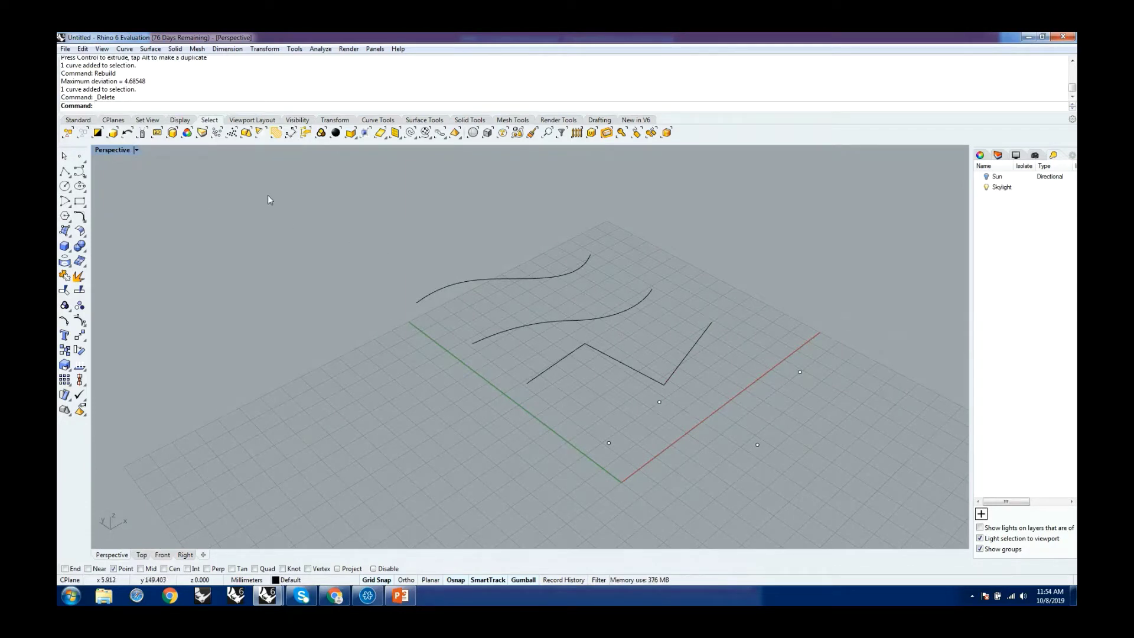
Show the four-viewport layout and zoom all viewports to the extents of the geometry with ZEA.
scroll(747, 369, up, 3)
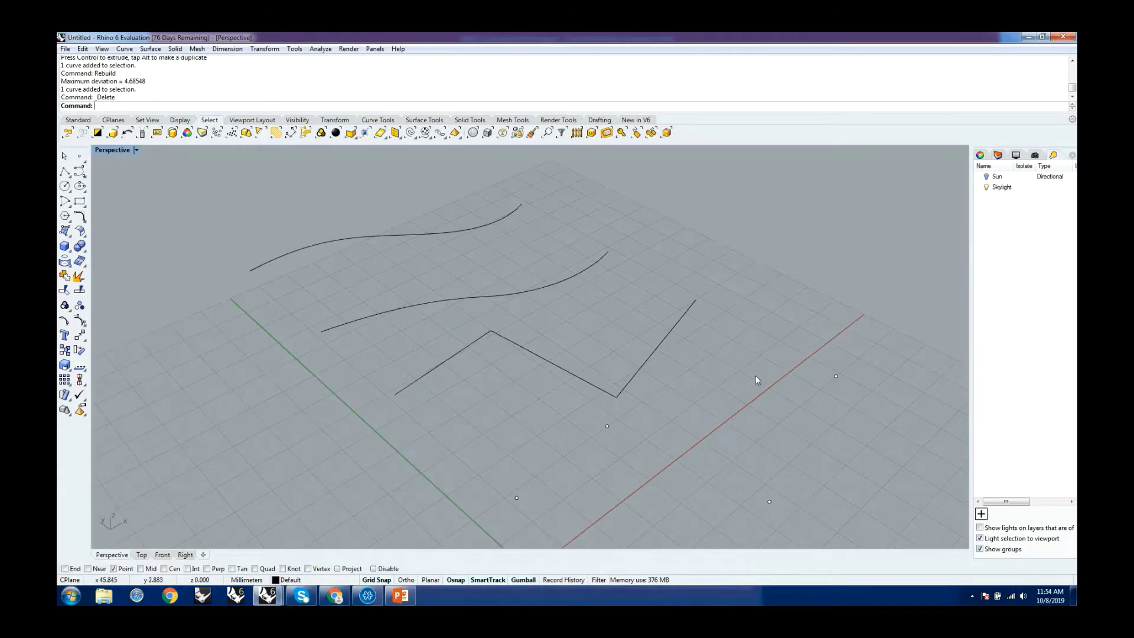
double_click(110, 151)
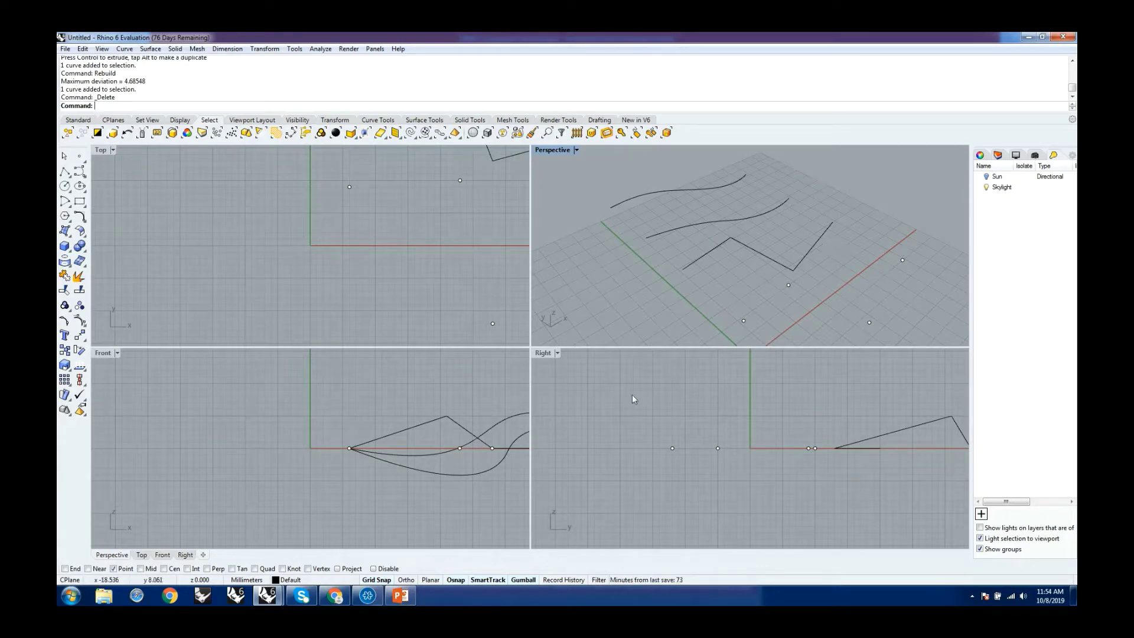
click(845, 434)
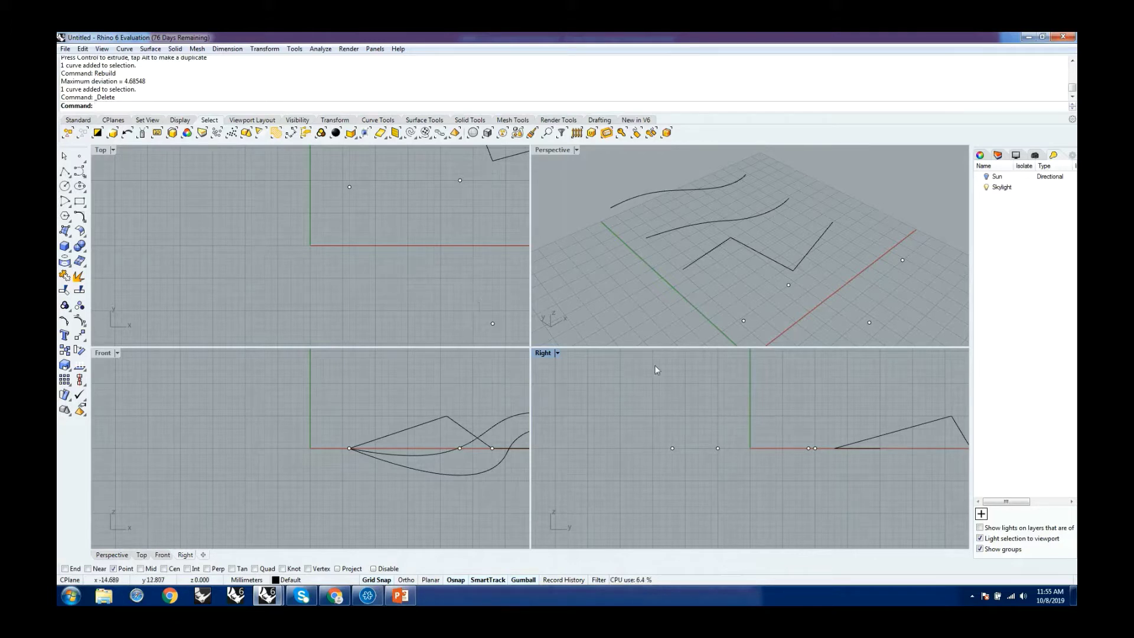
click(635, 308)
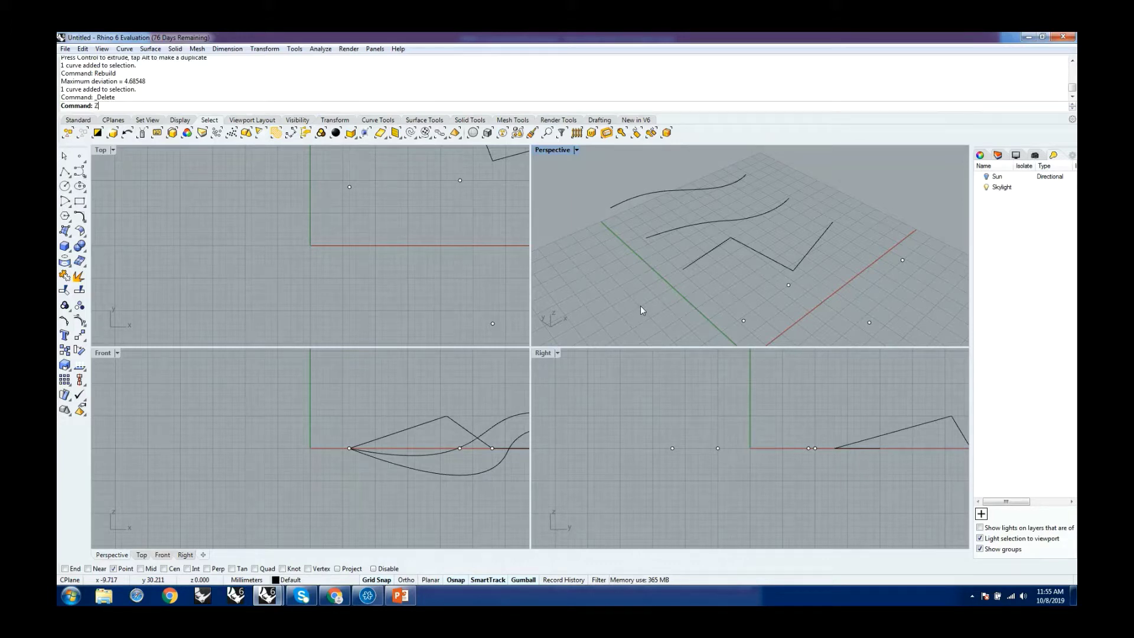
text(EA)
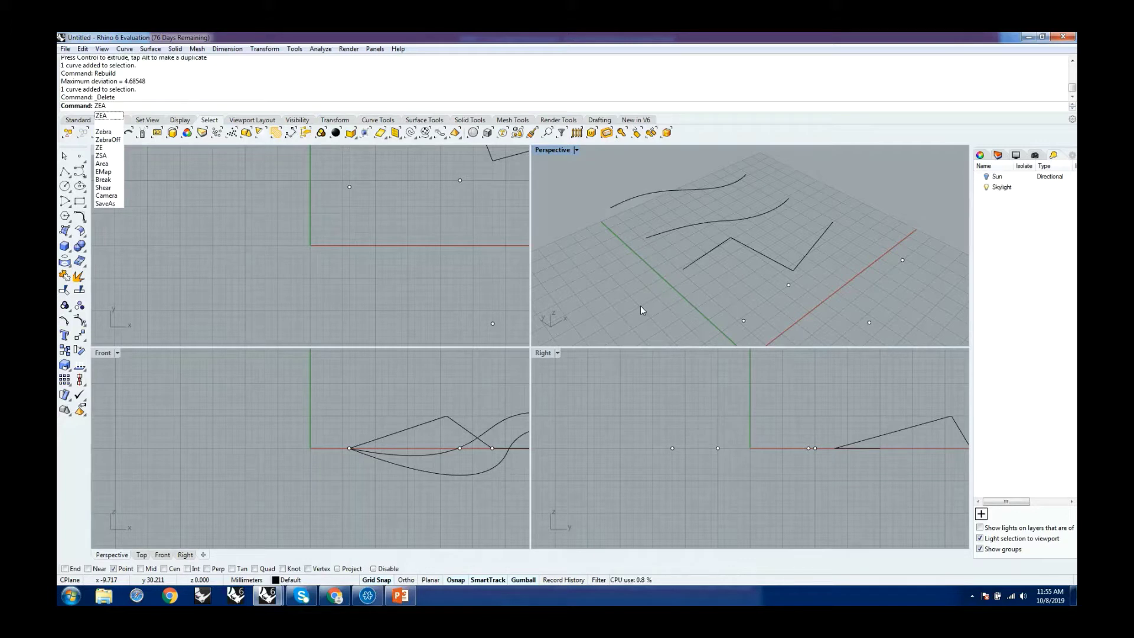
key(Return)
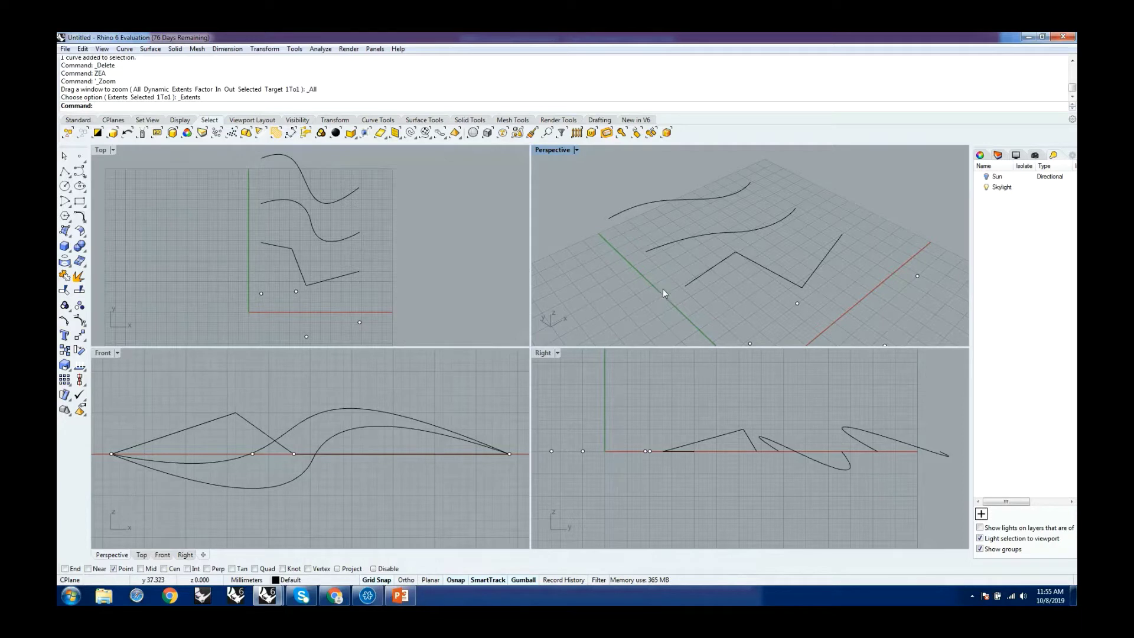
Maximize the Perspective viewport and frame the two smooth curves, the polyline and the points.
right_drag(731, 303, 725, 280)
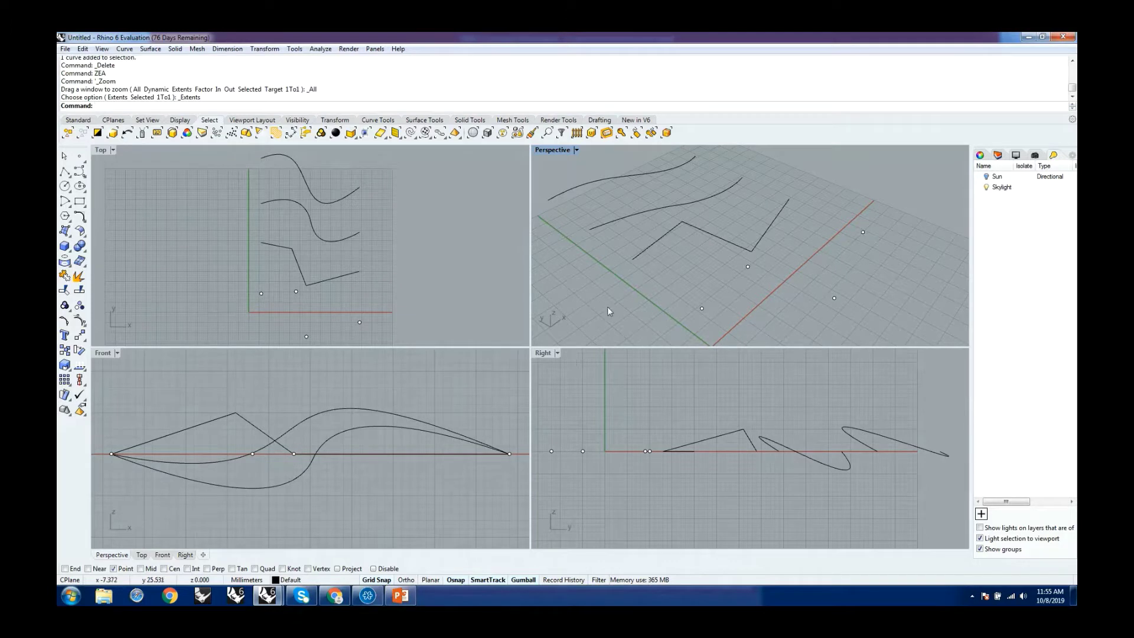
right_drag(606, 307, 696, 225)
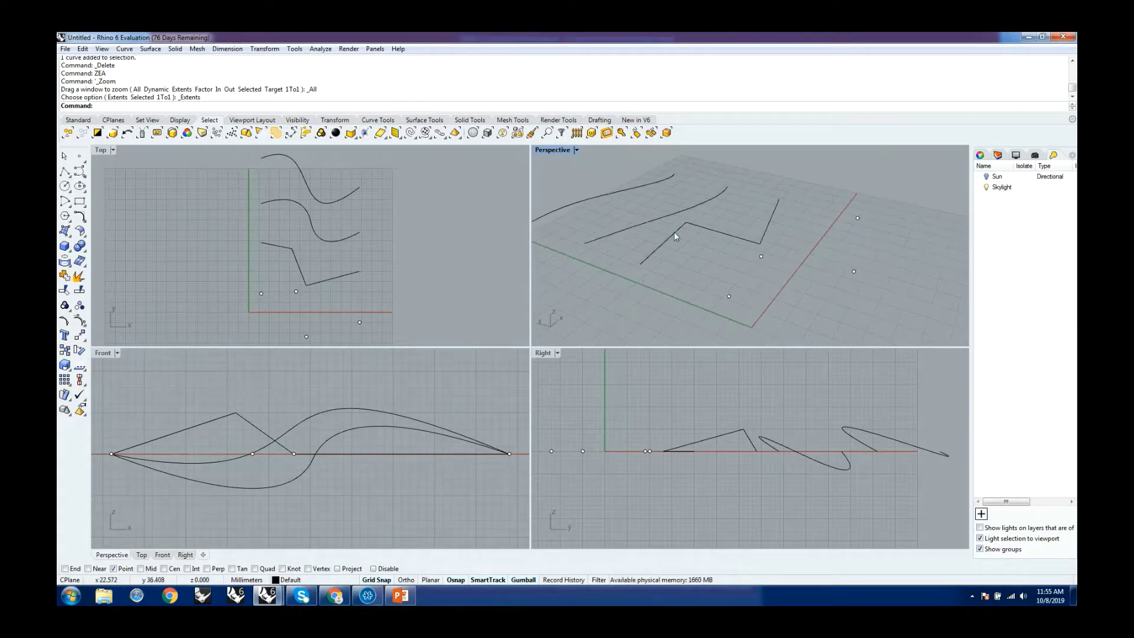
scroll(703, 236, down, 2)
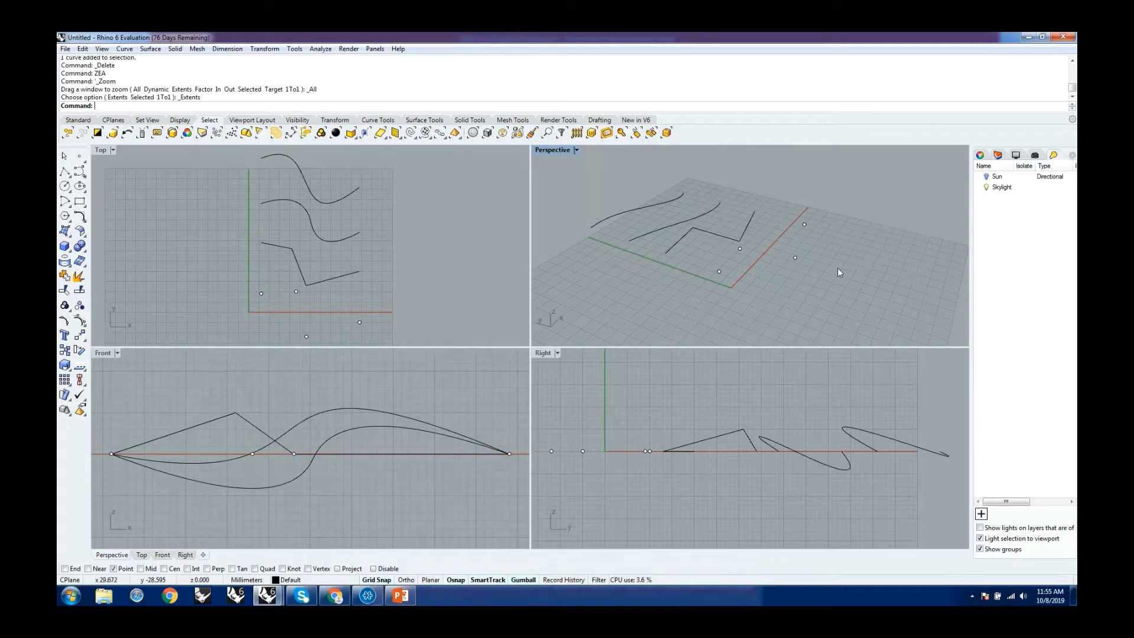
right_drag(838, 267, 778, 286)
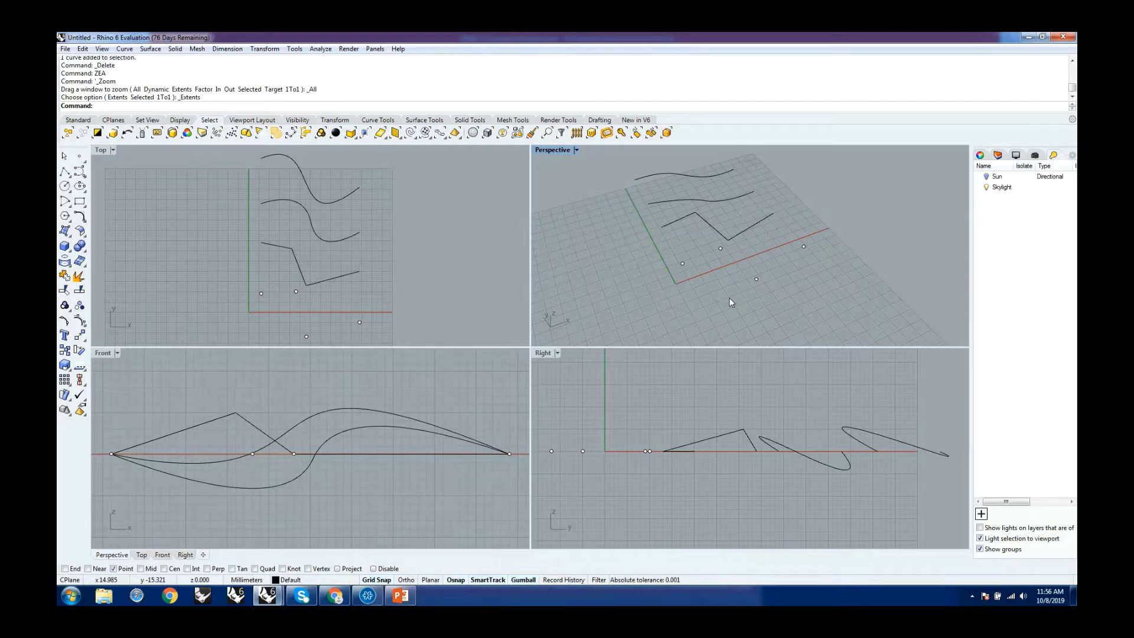
mouse_move(739, 234)
right_down()
mouse_move(733, 257)
mouse_move(727, 245)
right_up()
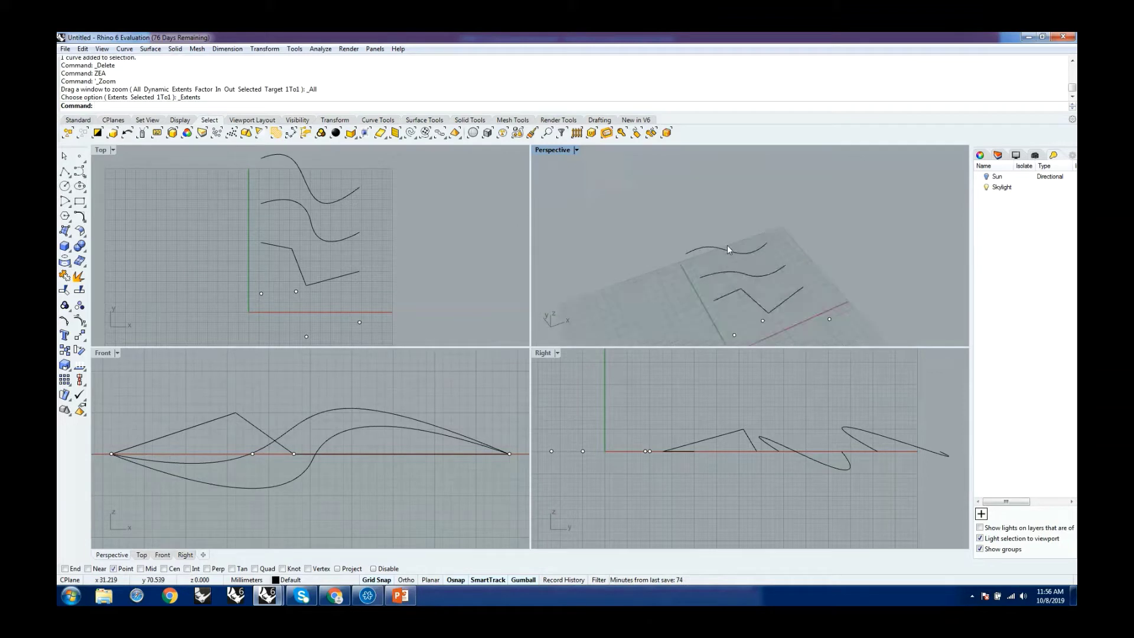
double_click(550, 150)
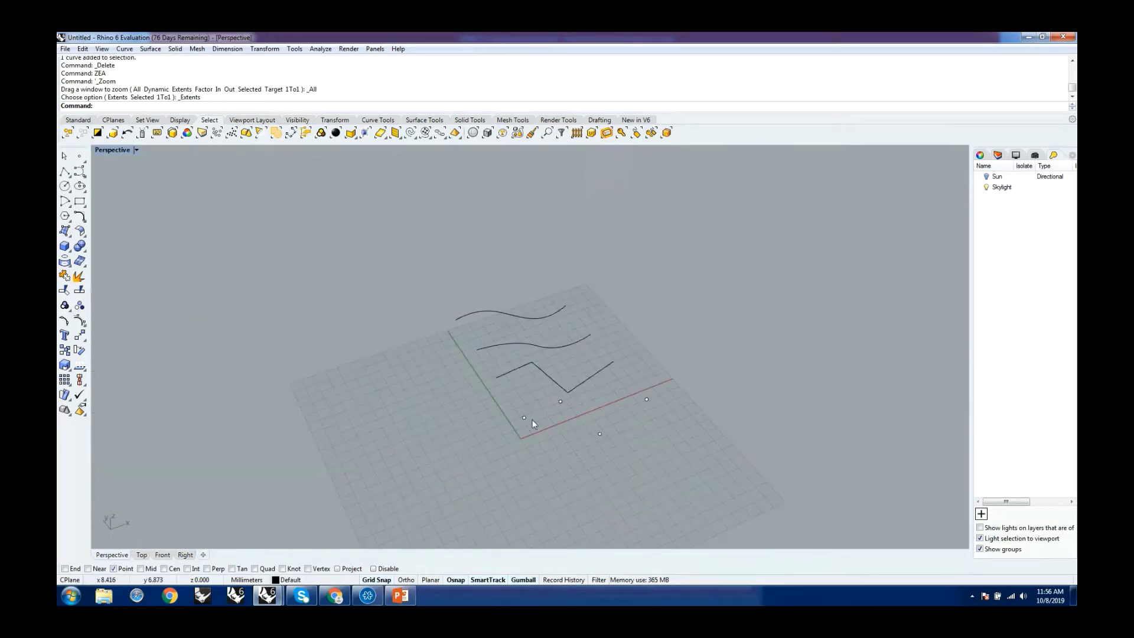
scroll(533, 420, up, 2)
scroll(496, 331, up, 3)
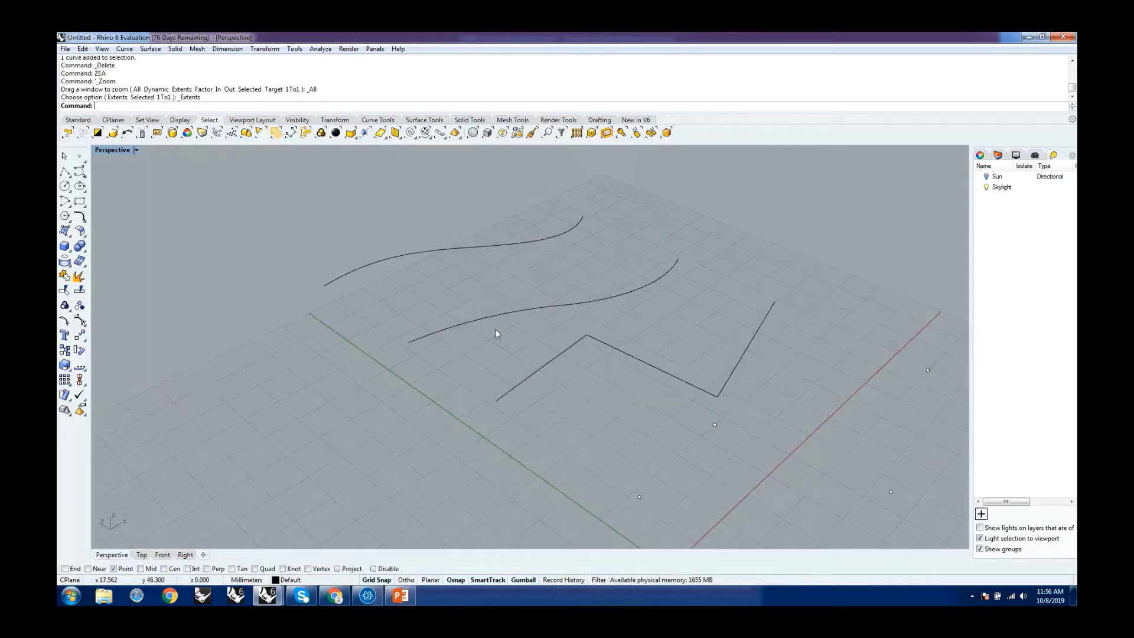
scroll(597, 380, down, 3)
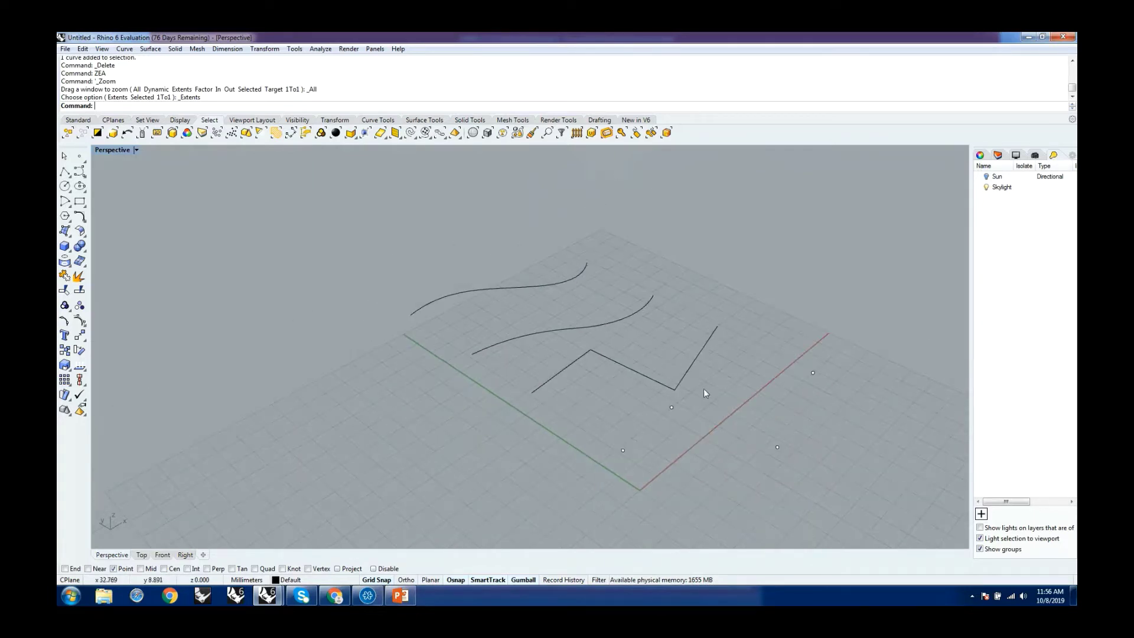
right_drag(621, 402, 657, 399)
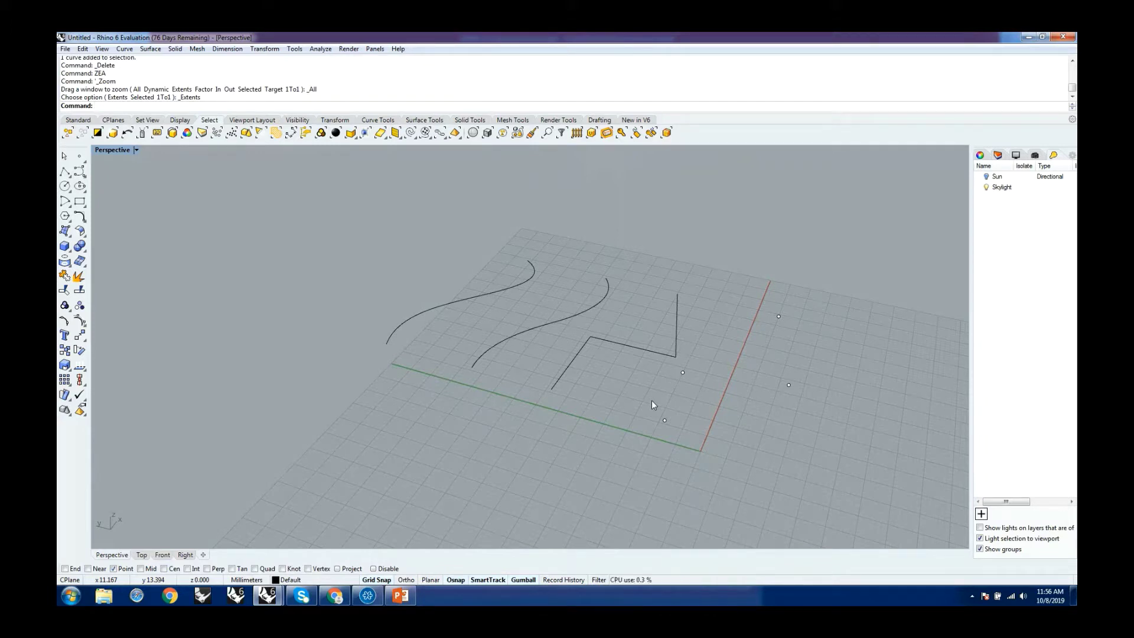
Create a flat-capped pipe along the three-segment polyline with start radius 1 and end radius 2, adding no intermediate radii.
click(558, 383)
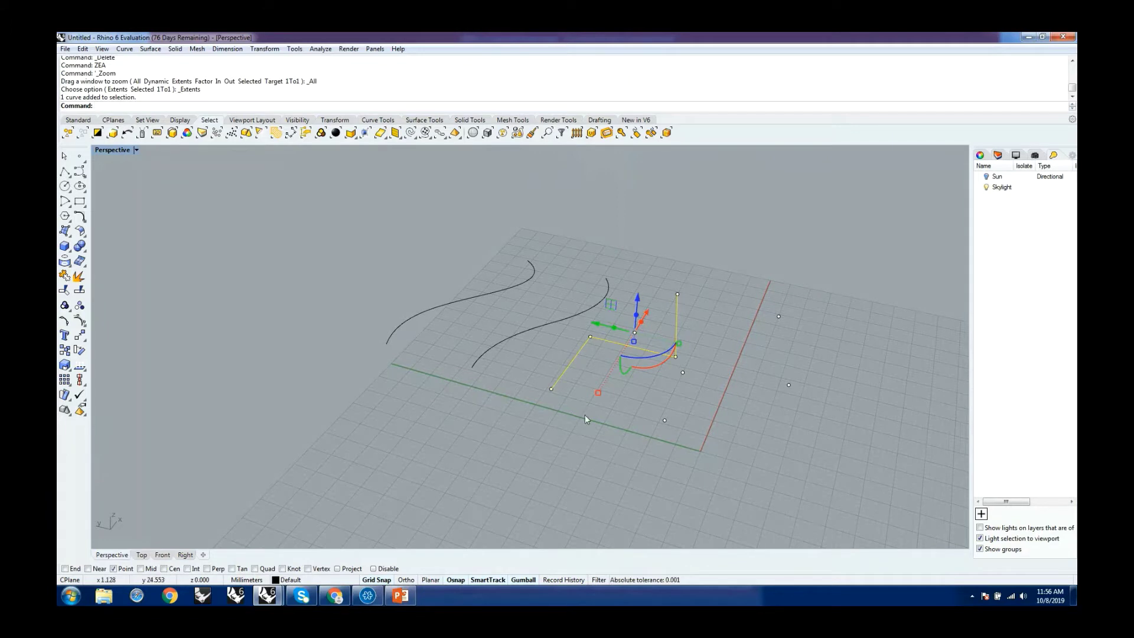
click(572, 454)
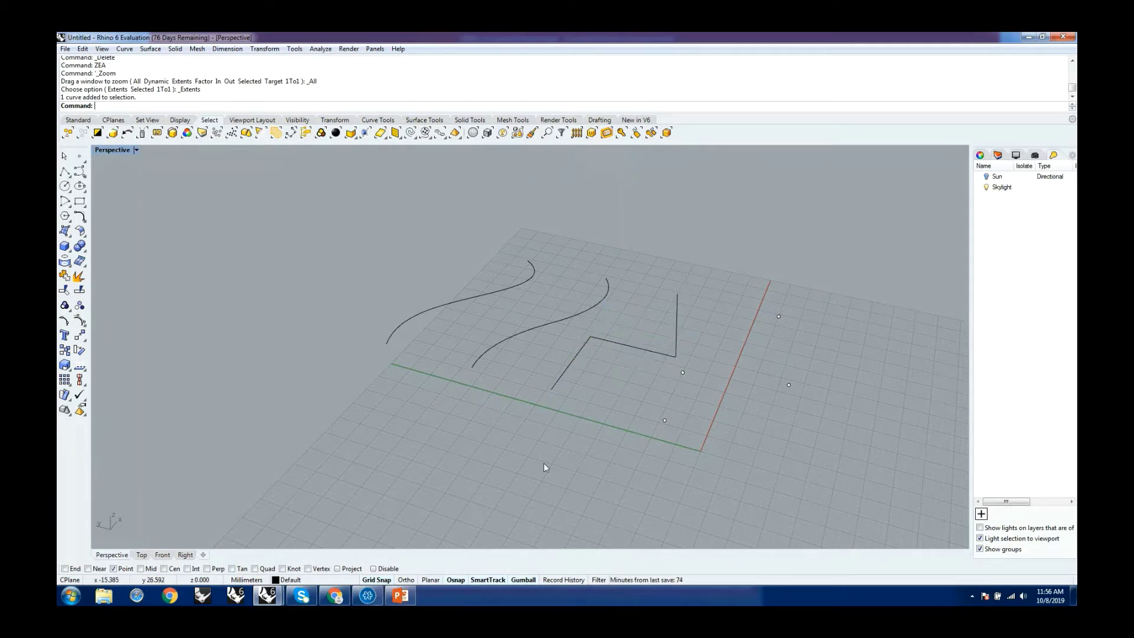
text(Pipe)
key(Return)
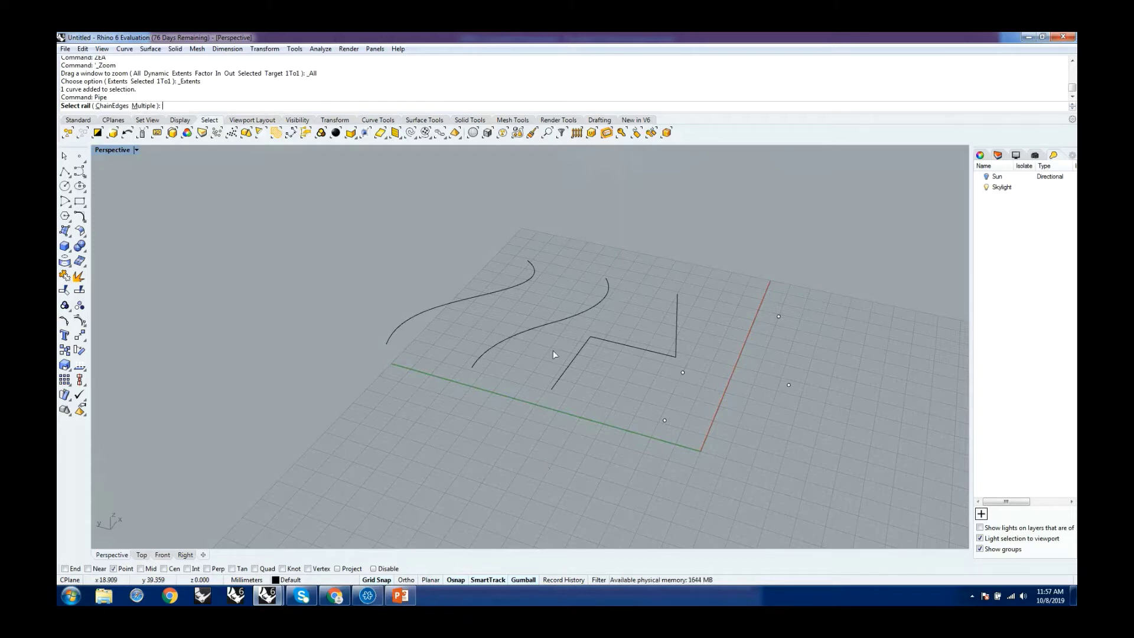
click(573, 359)
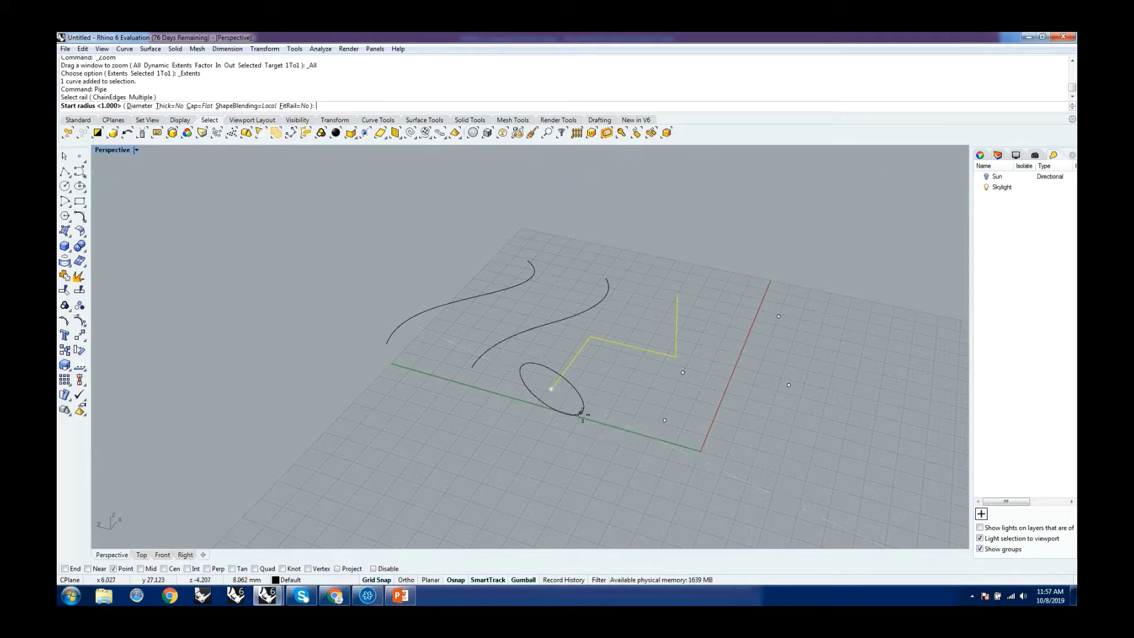
text(1)
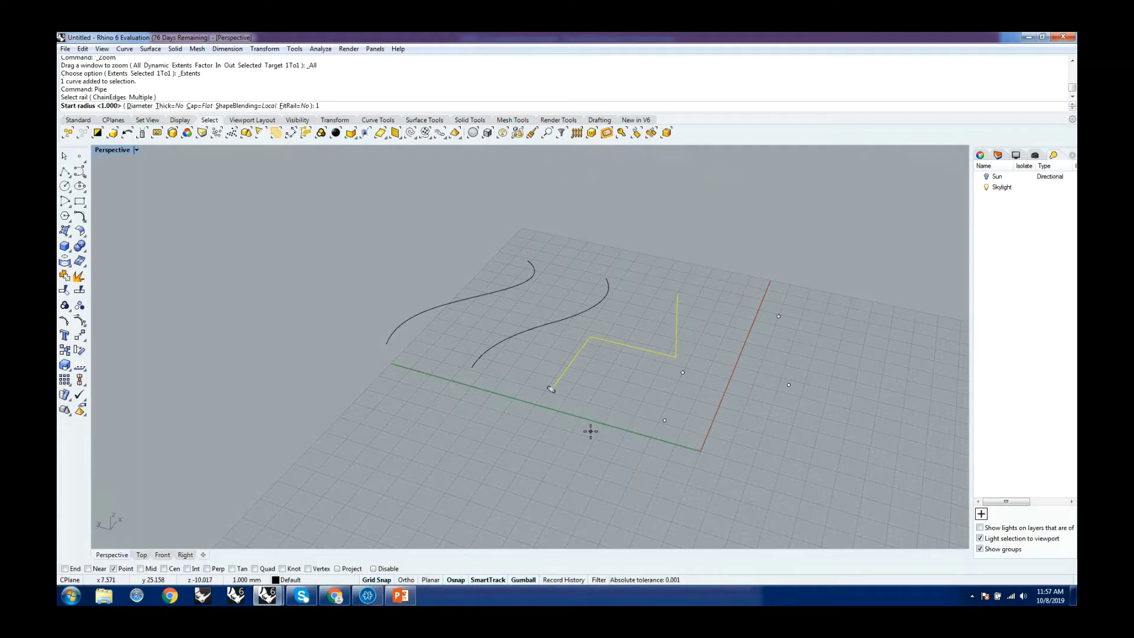
key(Return)
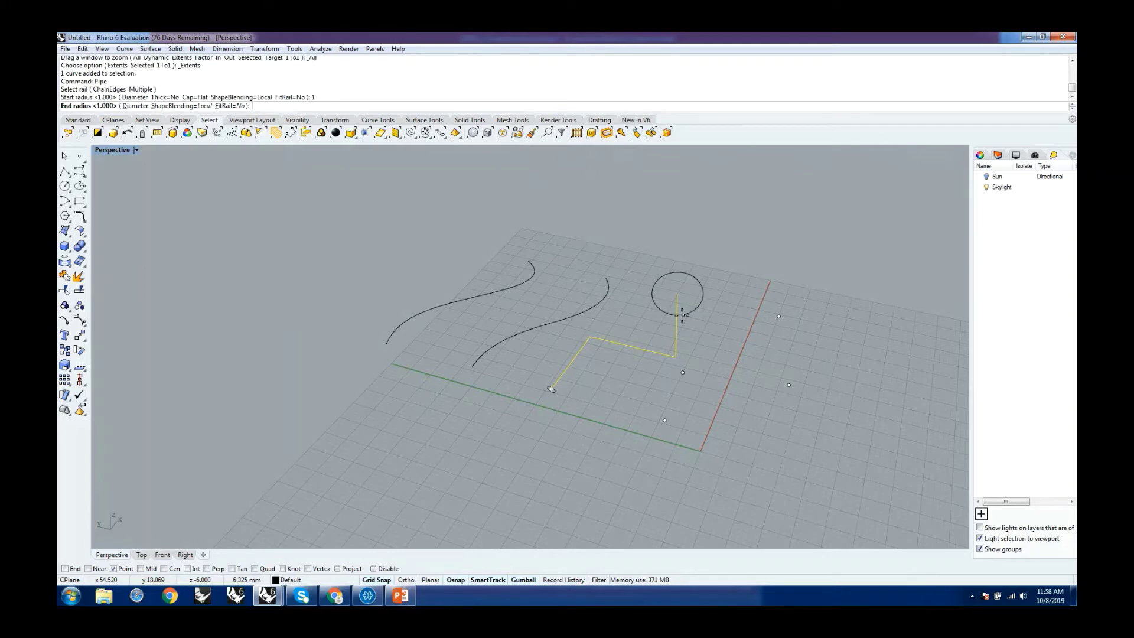
text(2)
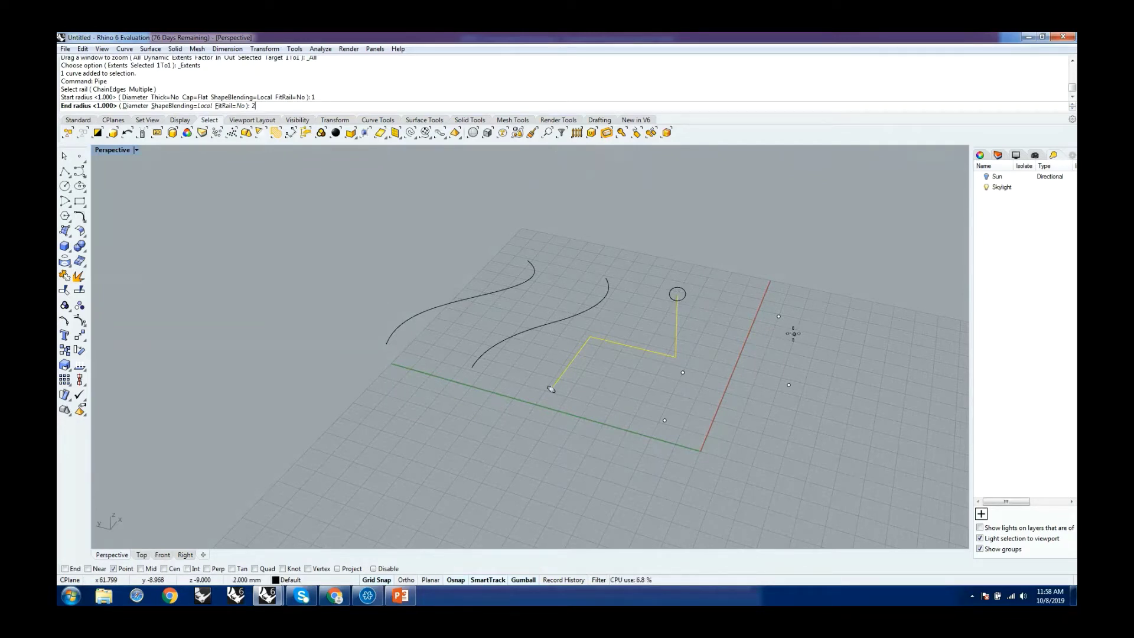
key(Return)
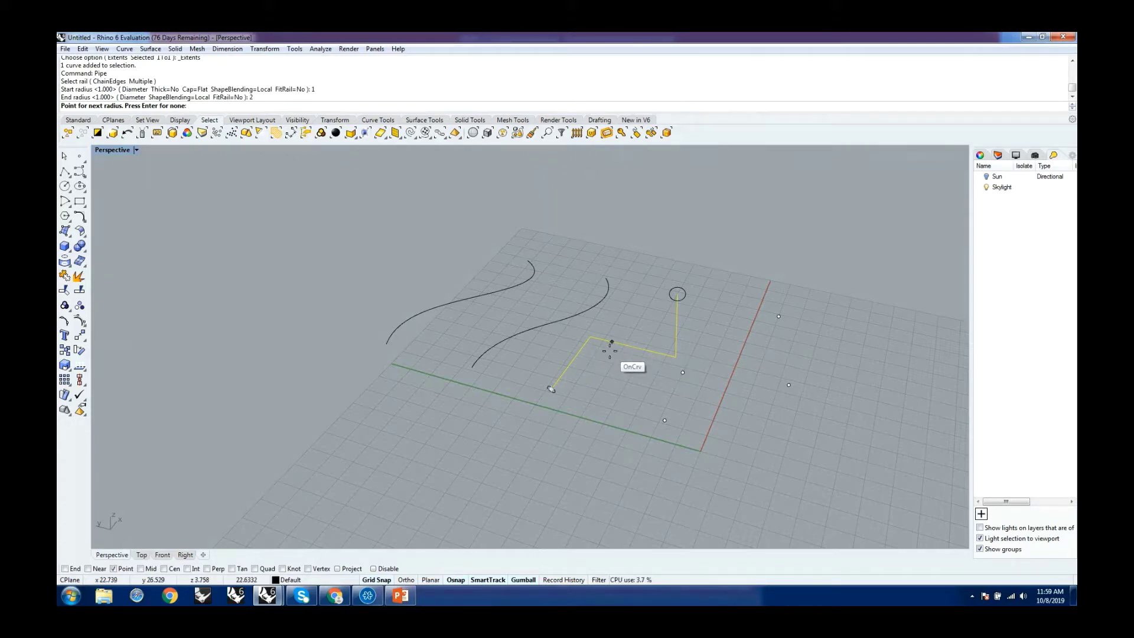
key(Return)
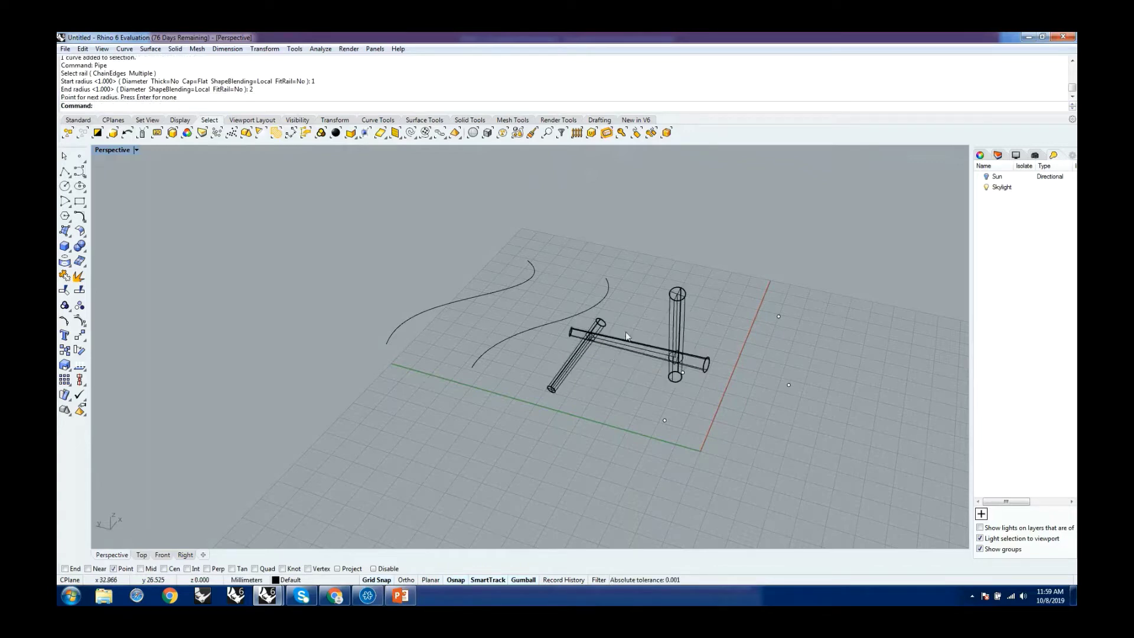
Examine the pipe's segments and corner intersections from several angles, checking its rail polyline and surface.
right_drag(636, 349, 689, 279)
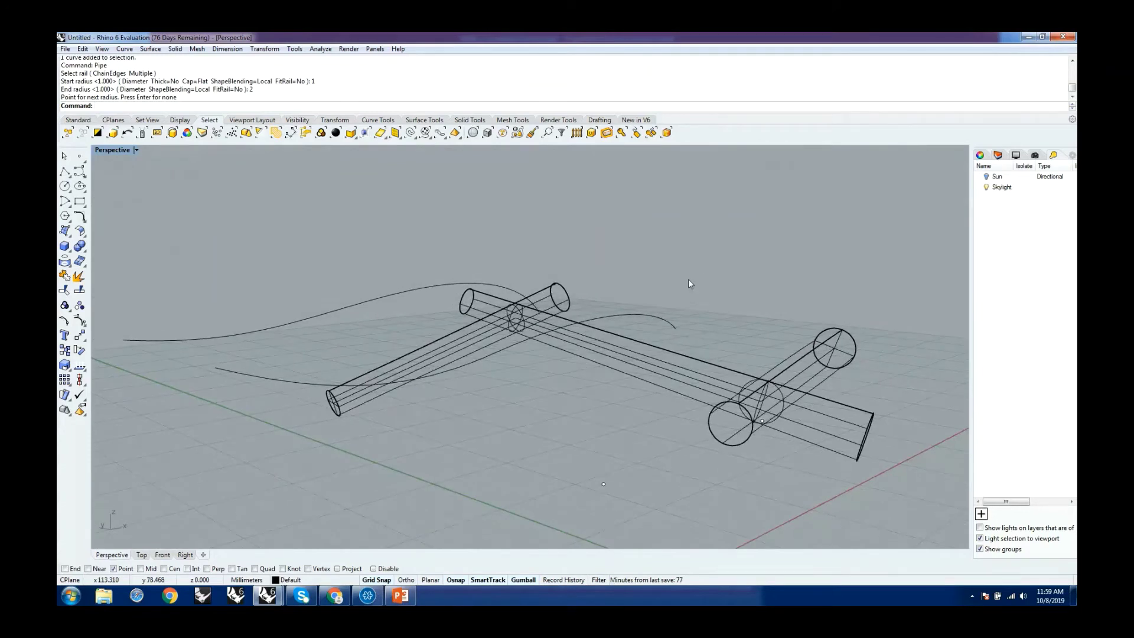
right_drag(629, 349, 636, 402)
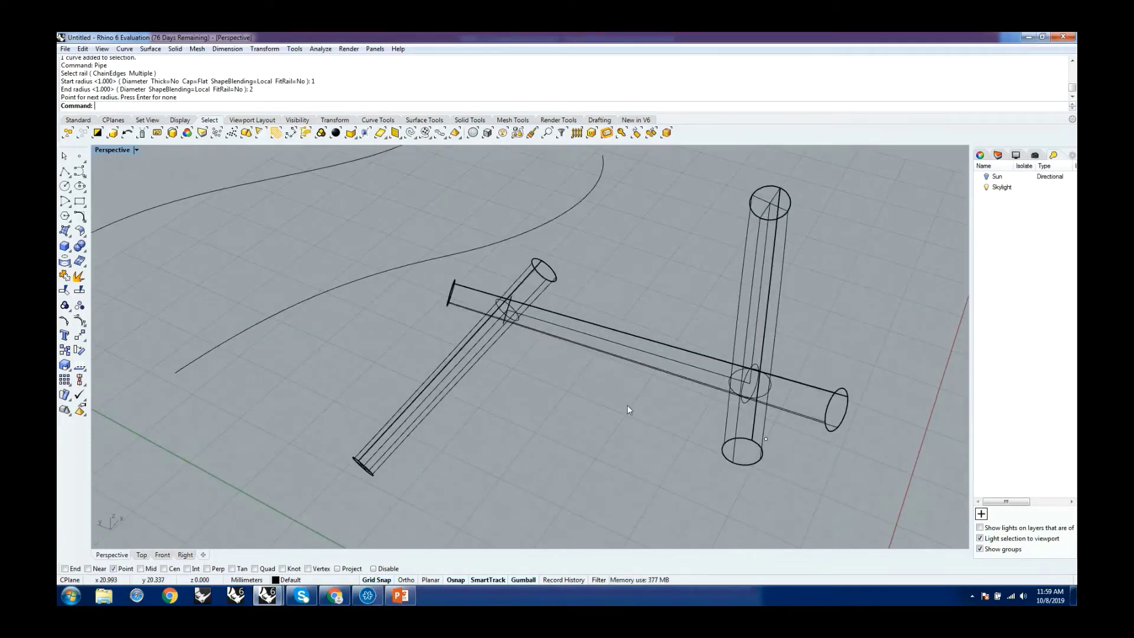
click(636, 348)
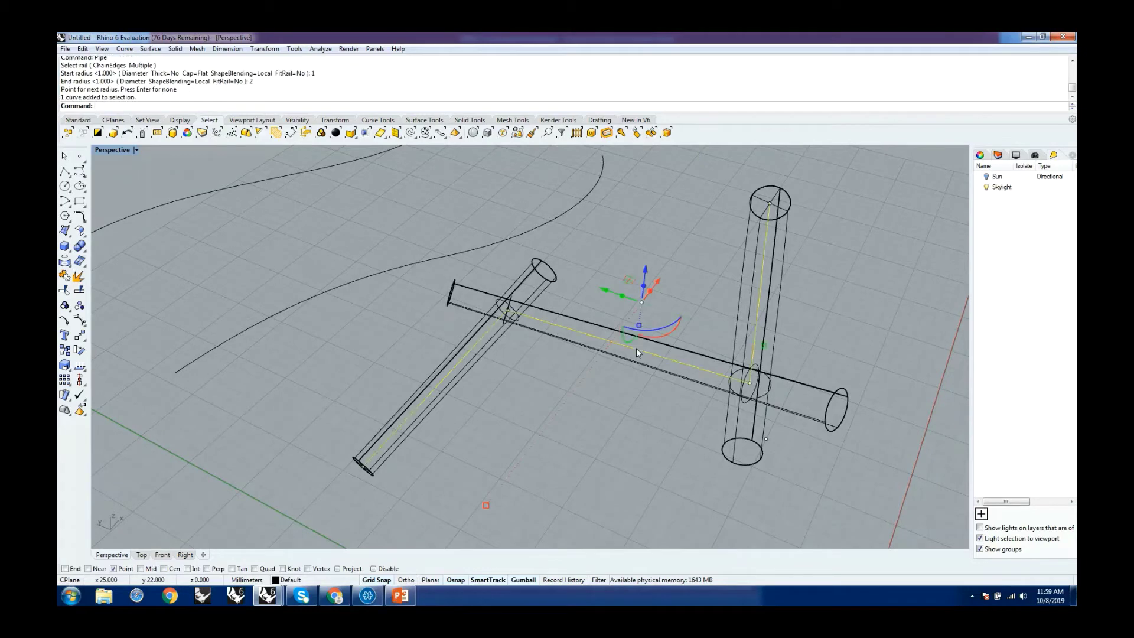
key(Escape)
click(577, 317)
key(Escape)
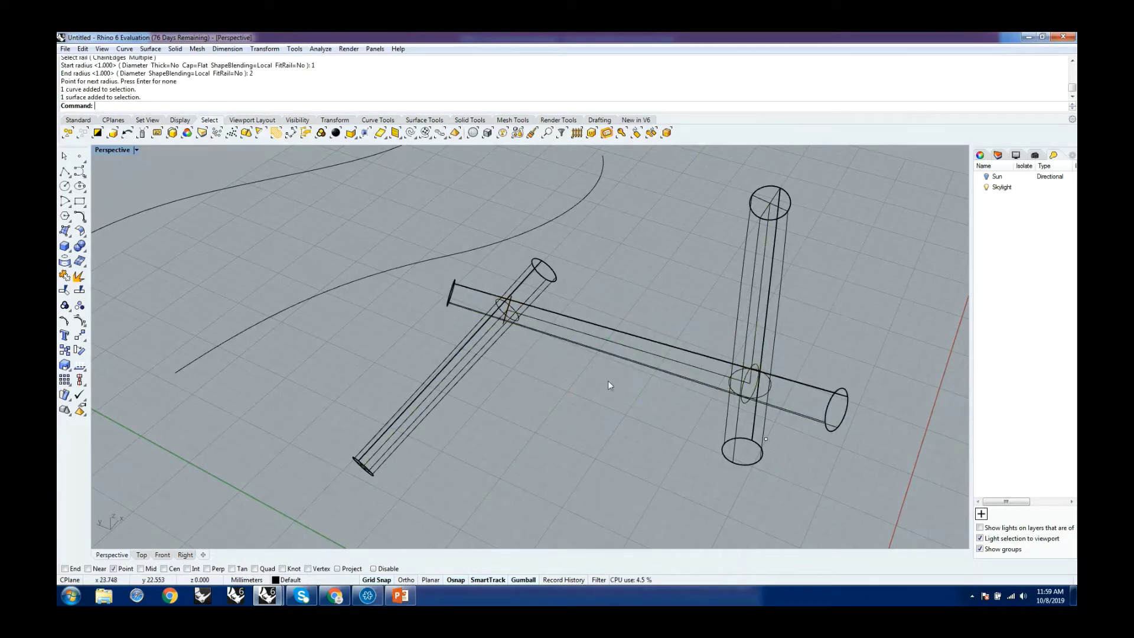
right_drag(672, 294, 663, 324)
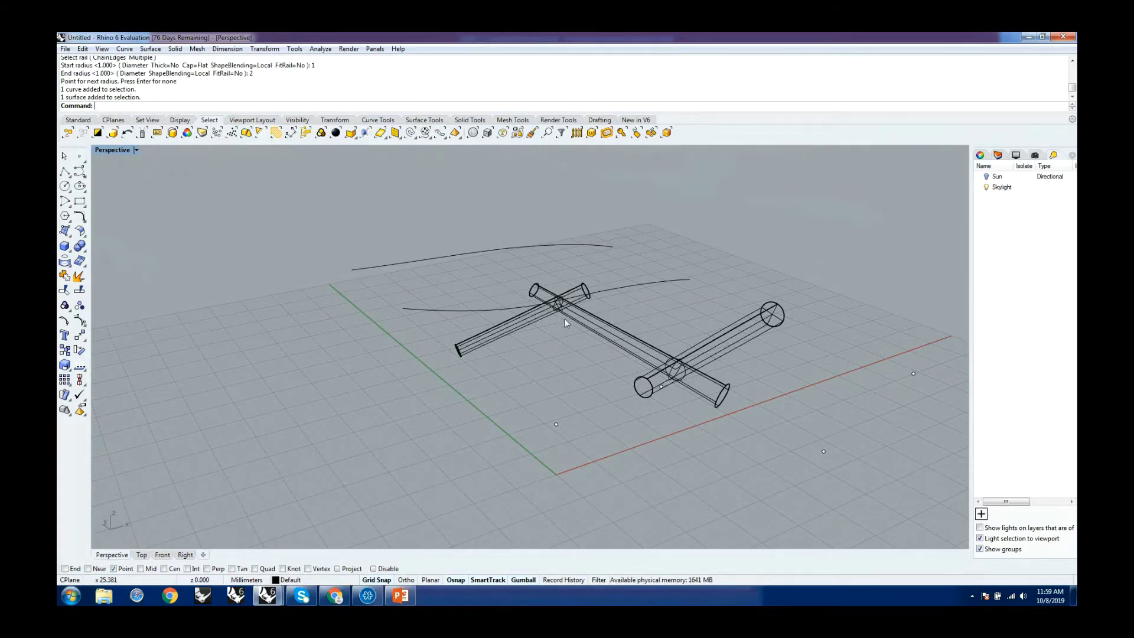
Move the rail polyline about 48 mm in the negative X direction, away from the tapered pipe, and deselect it.
right_drag(564, 318, 679, 353)
click(619, 360)
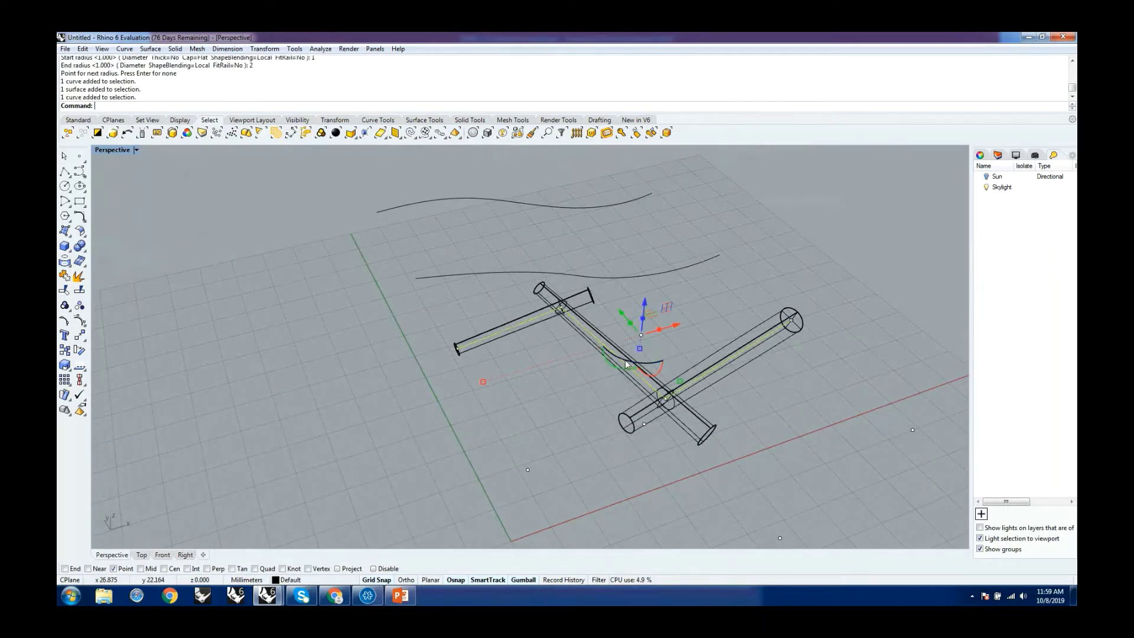
drag(676, 331, 337, 409)
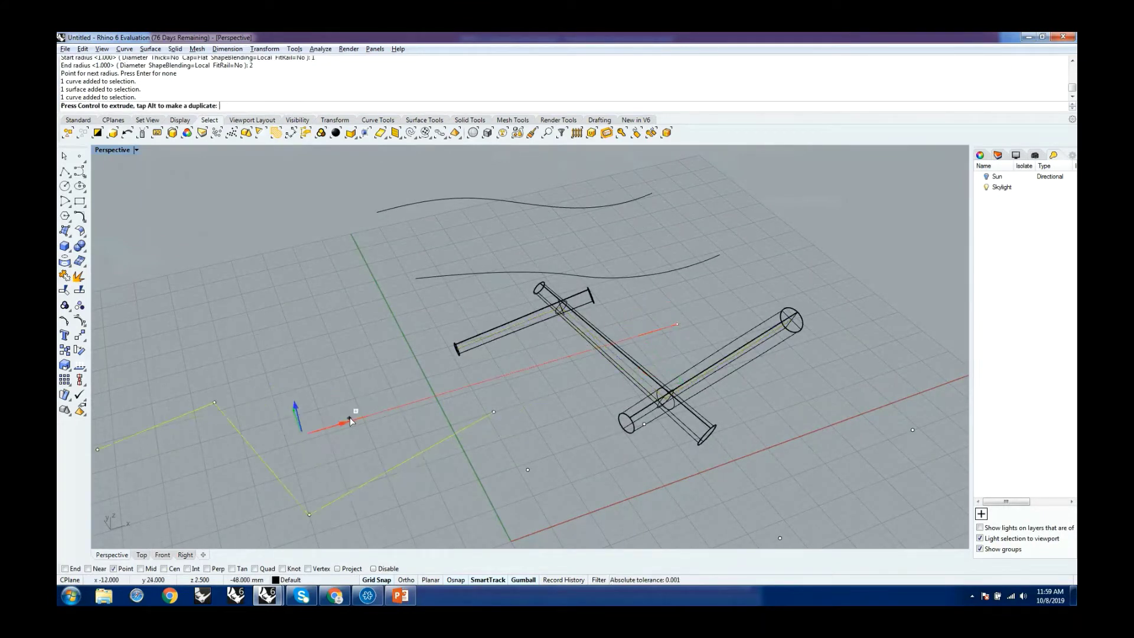
click(577, 395)
shift+right_drag(433, 511, 557, 435)
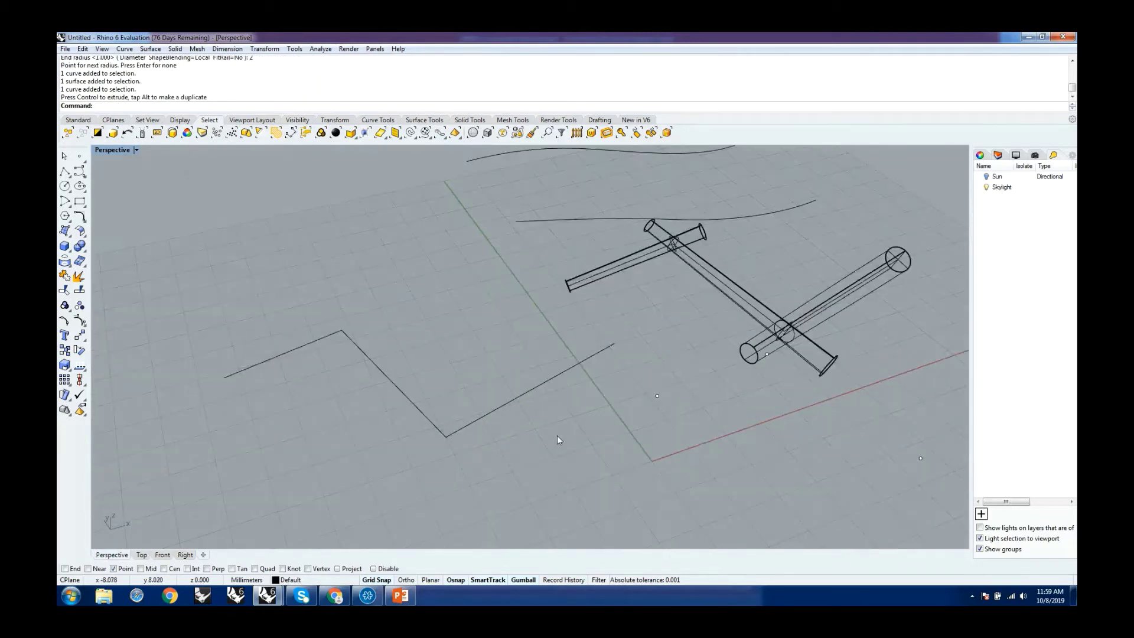
Create a flat-capped pipe along the moved polyline with start and end radius 2, adding no intermediate radii.
text(Pipe)
key(Return)
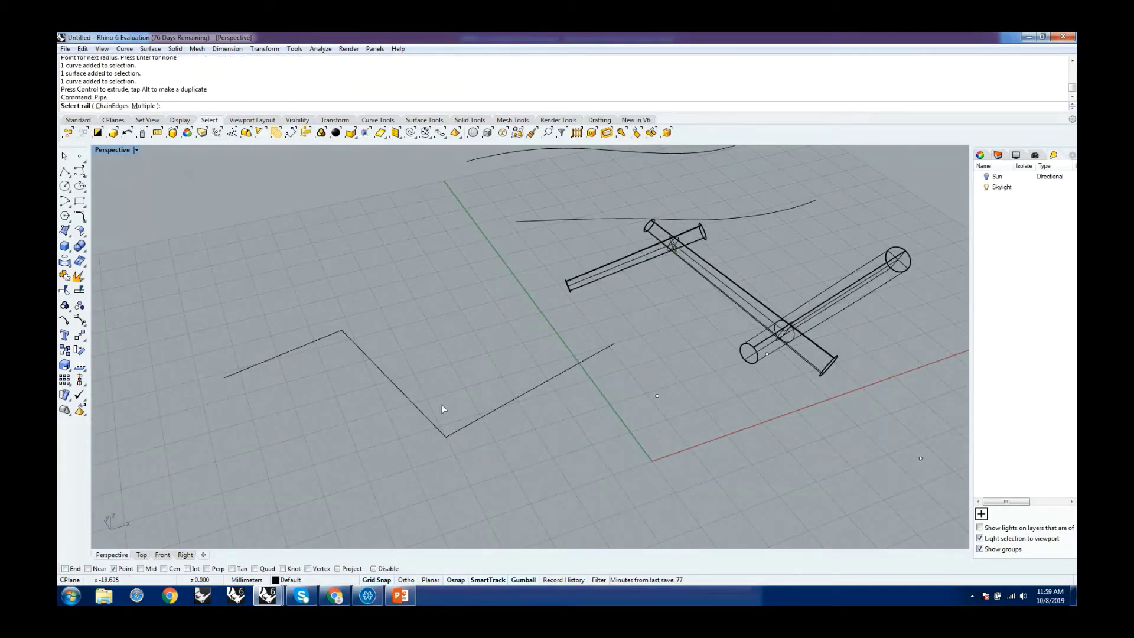
click(408, 401)
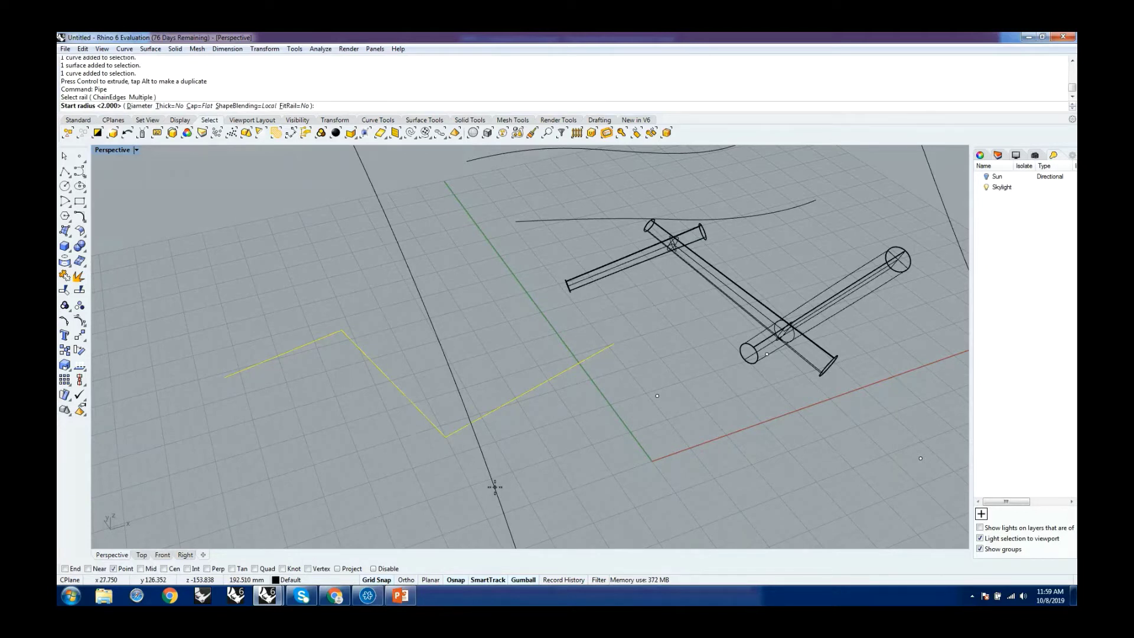
click(494, 487)
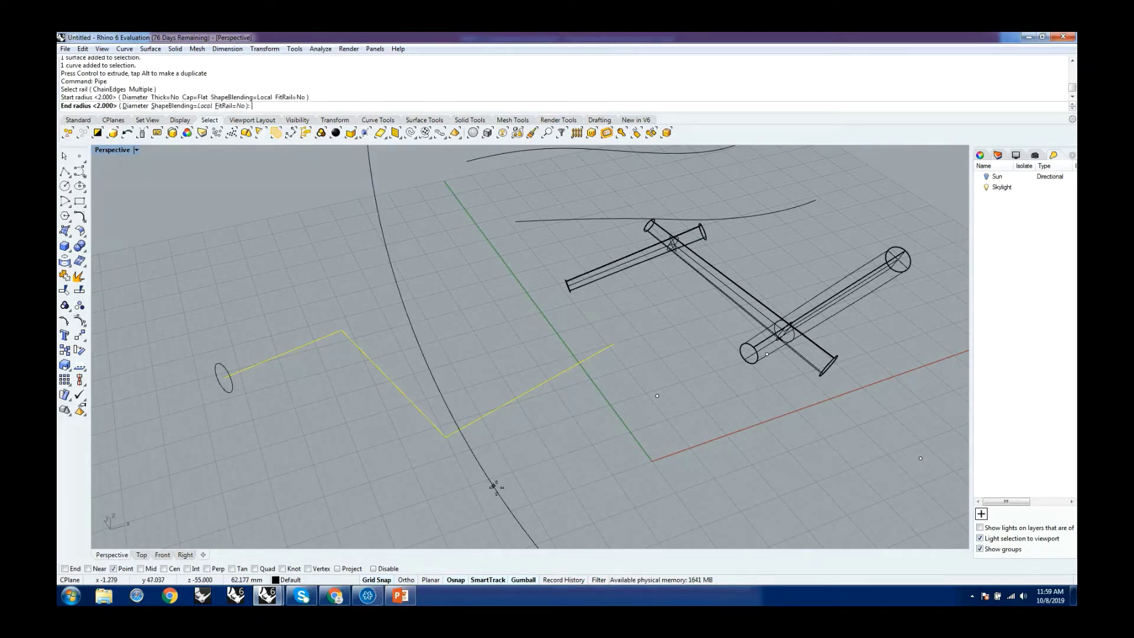
text(2)
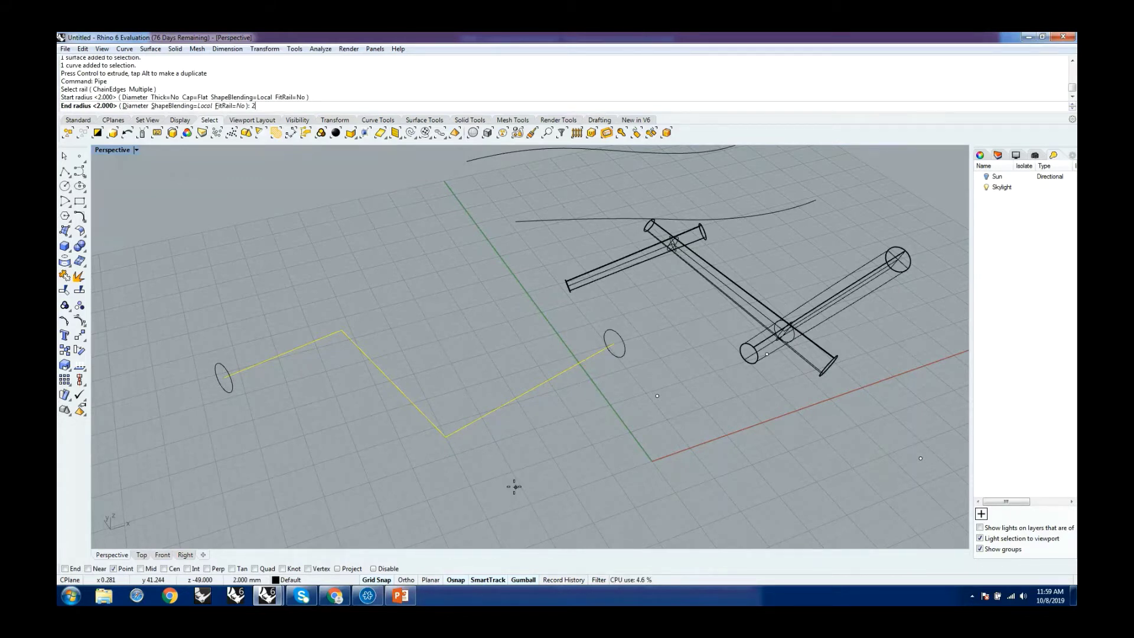
key(Return)
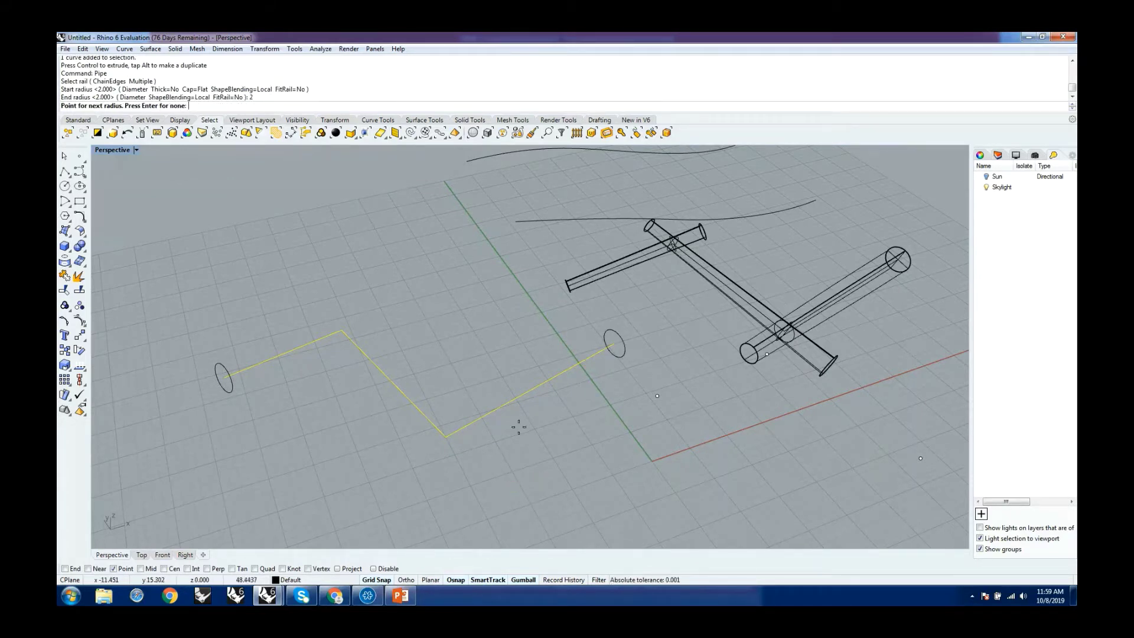
key(Return)
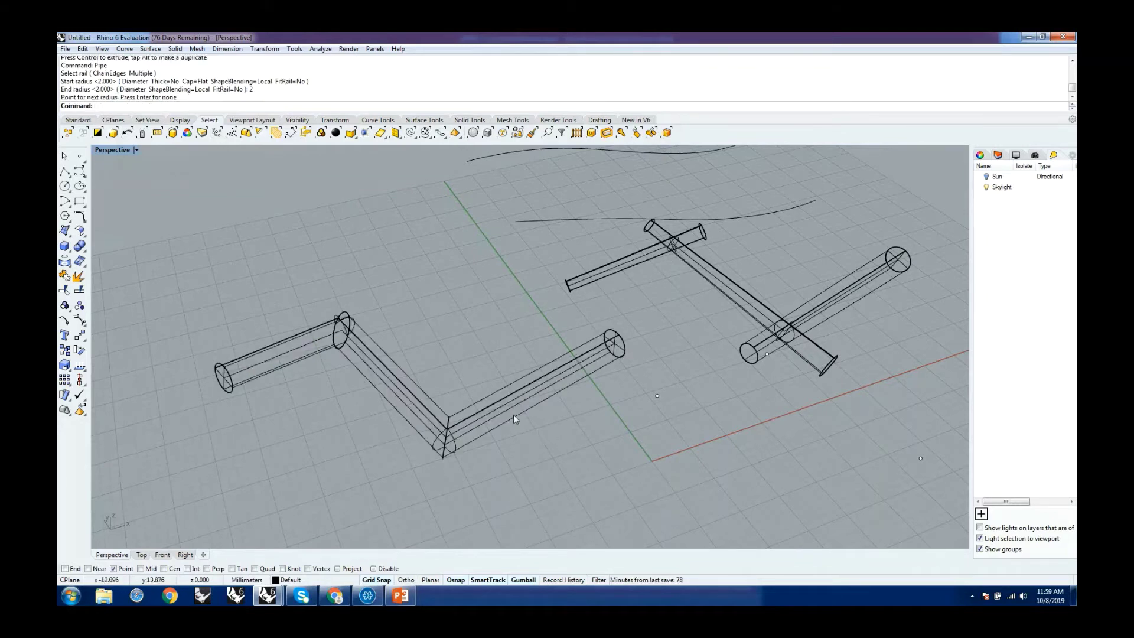
Delete the constant-radius pipe and the moved polyline it was built on.
click(420, 381)
key(Delete)
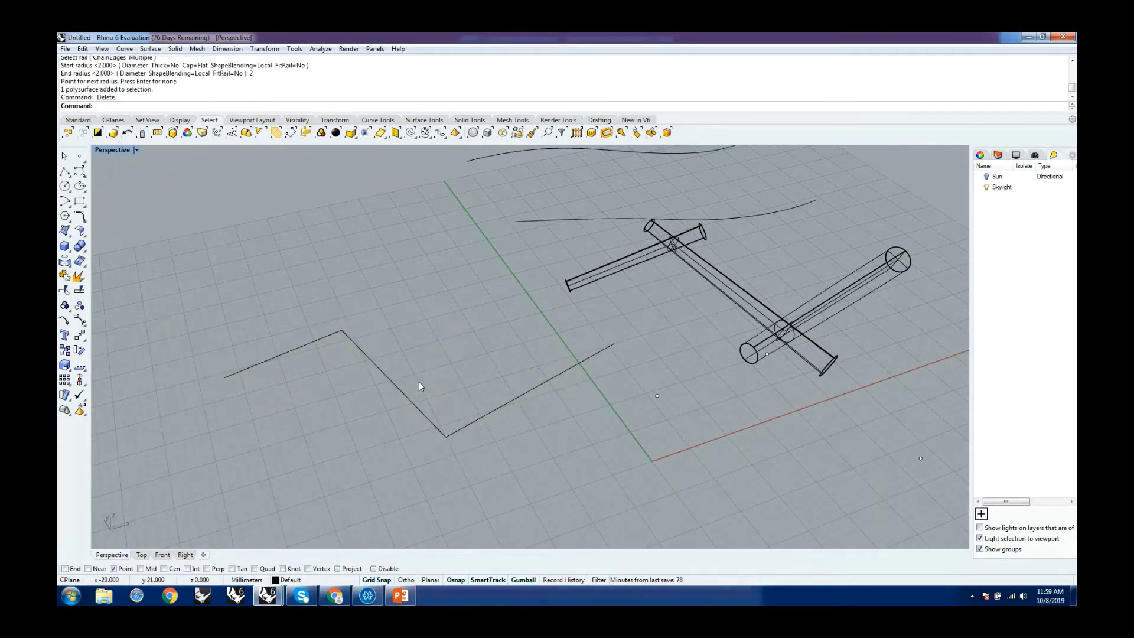
click(408, 392)
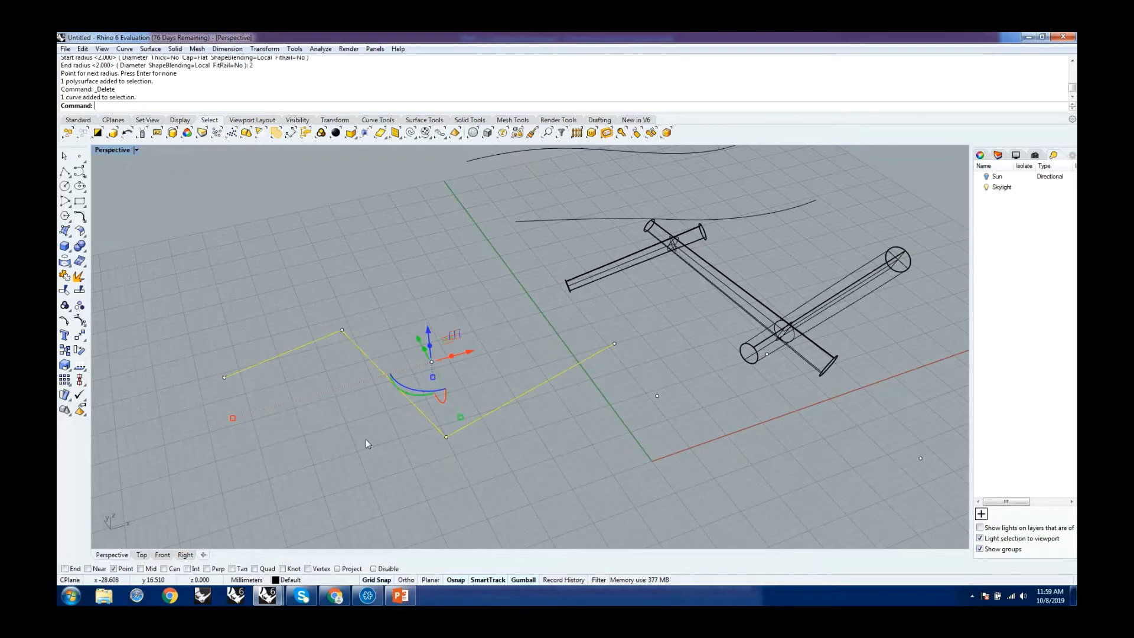
key(Delete)
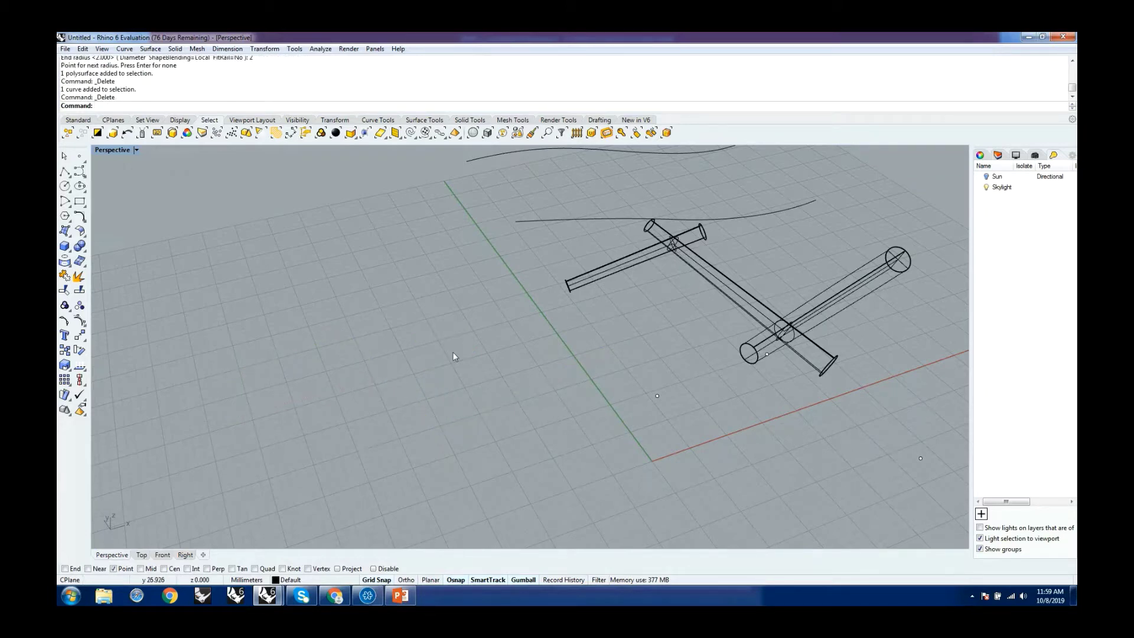
Frame the remaining tapered pipe, check the Q&A messages in the webinar window, and return to Rhino.
right_drag(452, 352, 652, 203)
scroll(619, 328, up, 5)
right_drag(618, 329, 360, 423)
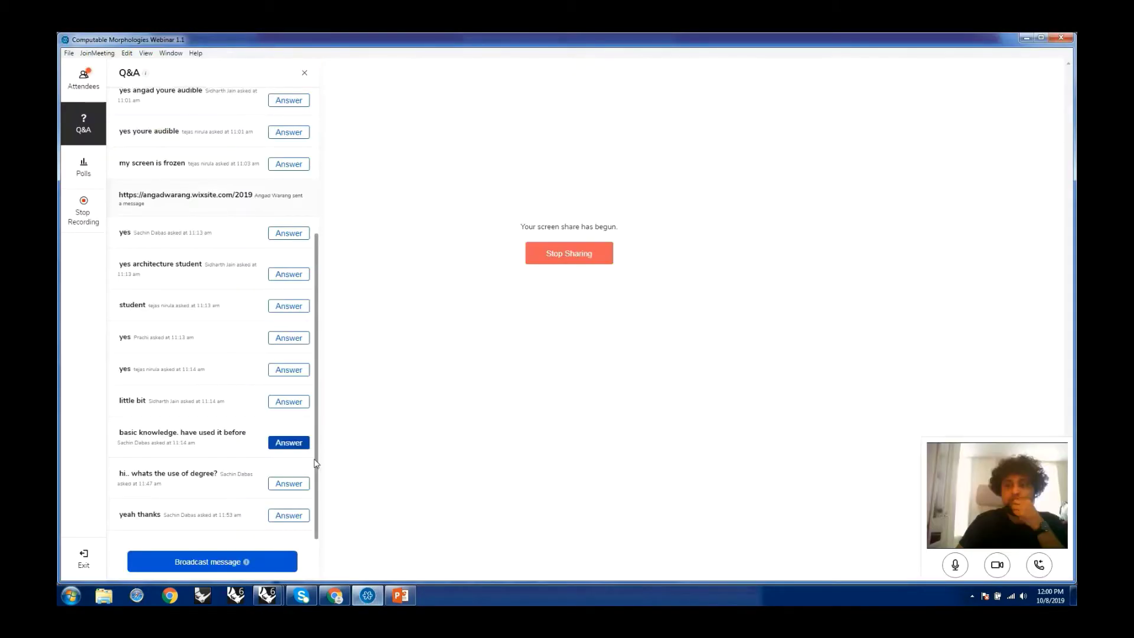
click(375, 597)
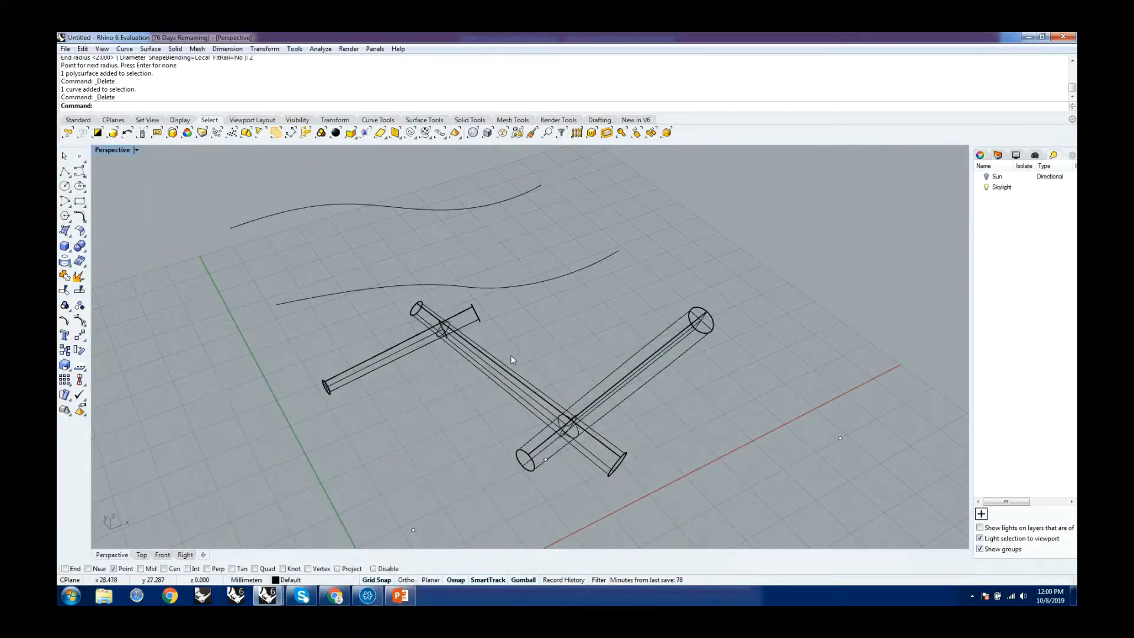
Compare the tapered pipe with the two smooth curves from several angles and inspect its corner intersection up close.
right_drag(511, 355, 534, 347)
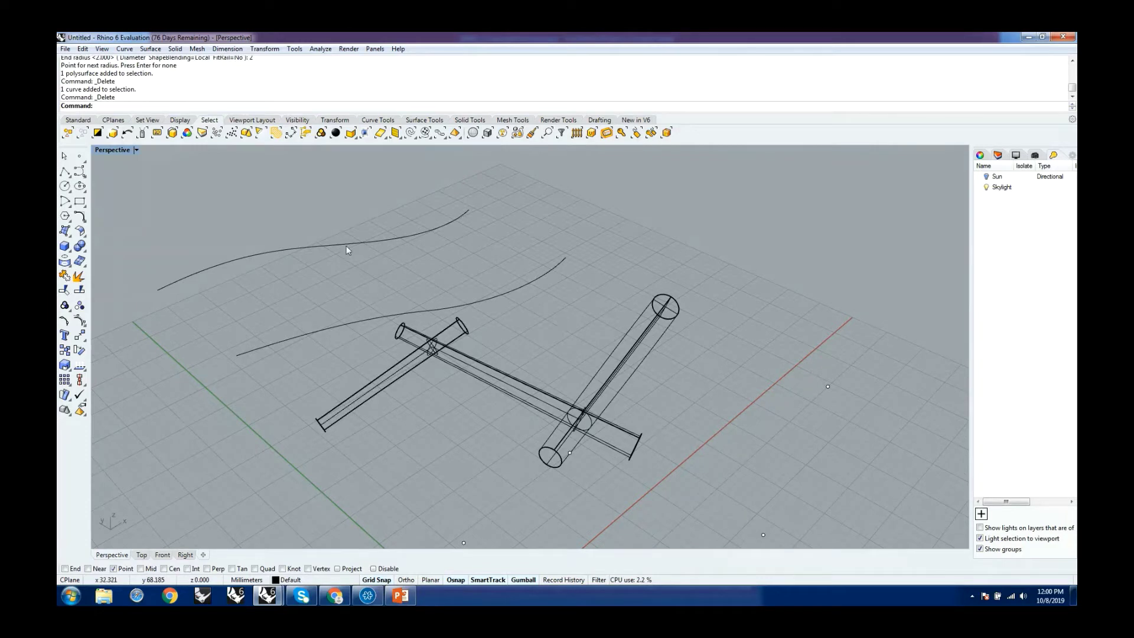
right_drag(567, 314, 611, 309)
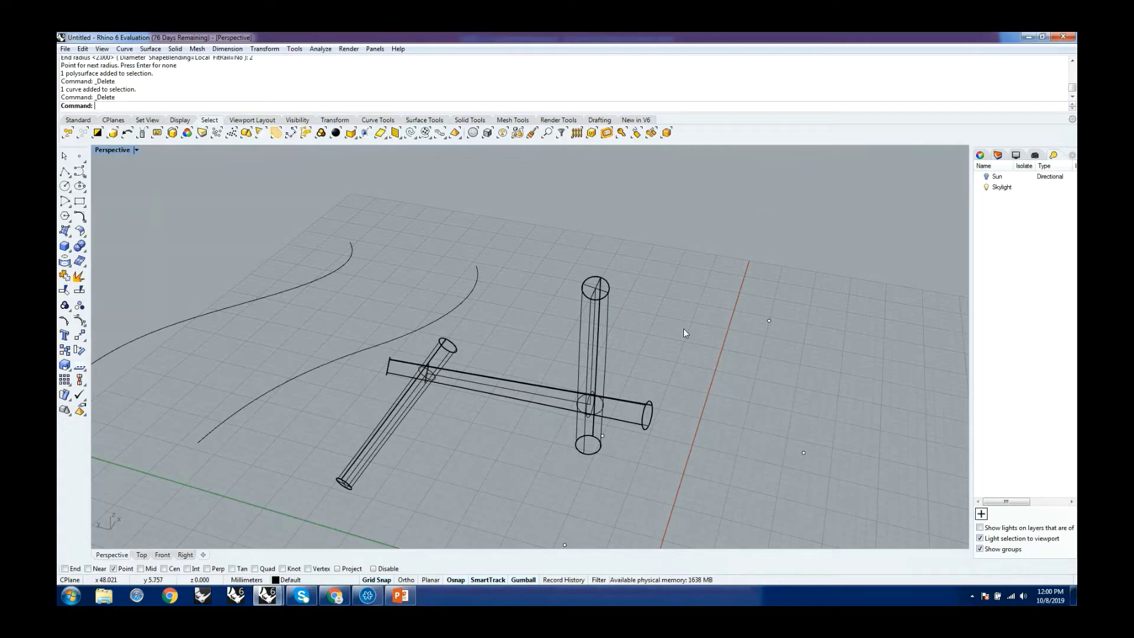
right_drag(699, 324, 659, 310)
scroll(440, 357, up, 3)
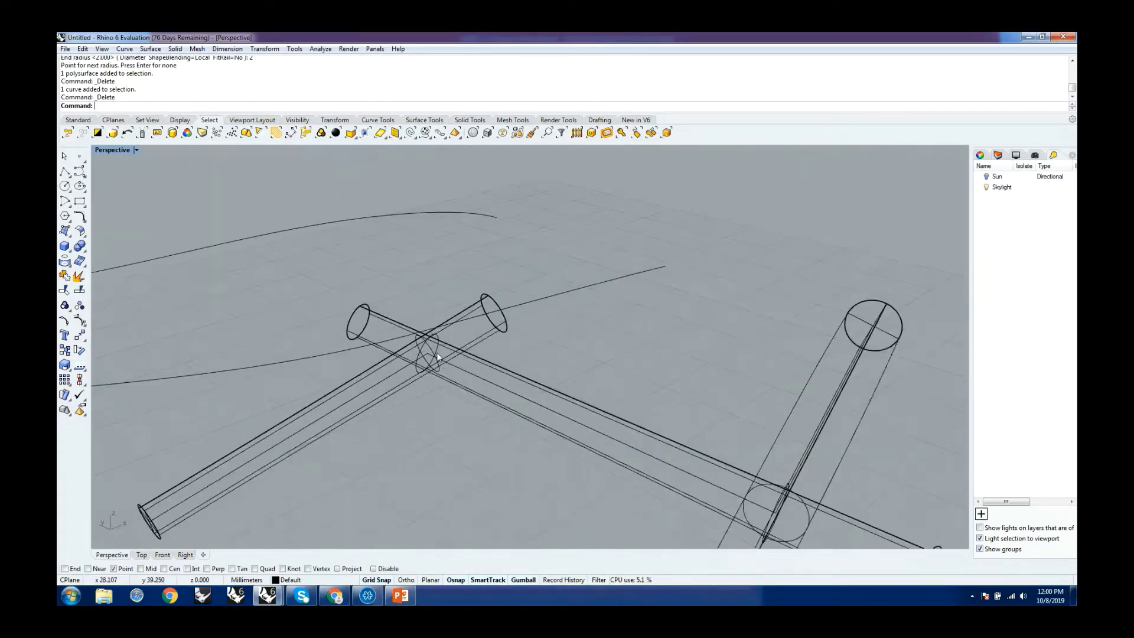
scroll(502, 331, down, 3)
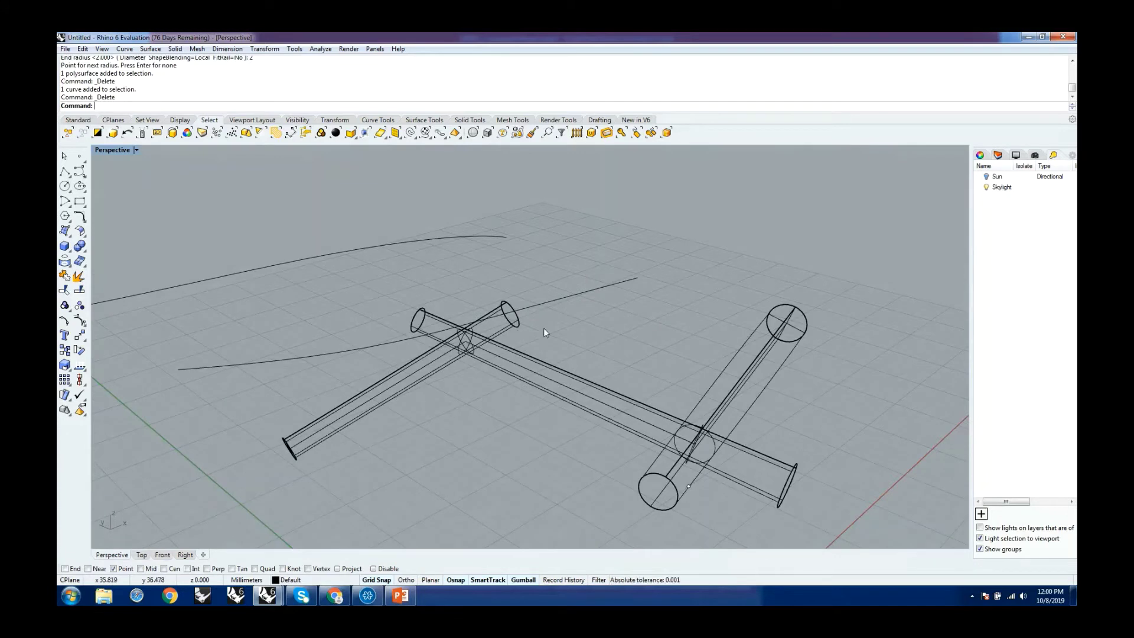
Select the tapered pipe's end and middle segments in turn to check them as separate objects, and view their intersections from several angles.
click(645, 477)
click(554, 447)
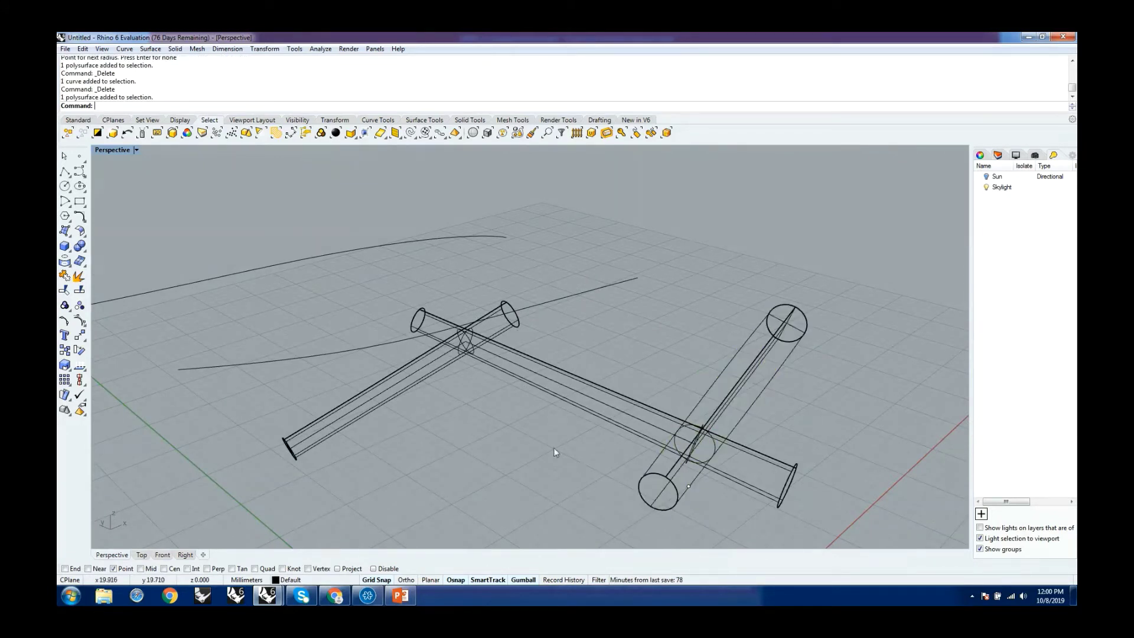
click(587, 377)
click(448, 446)
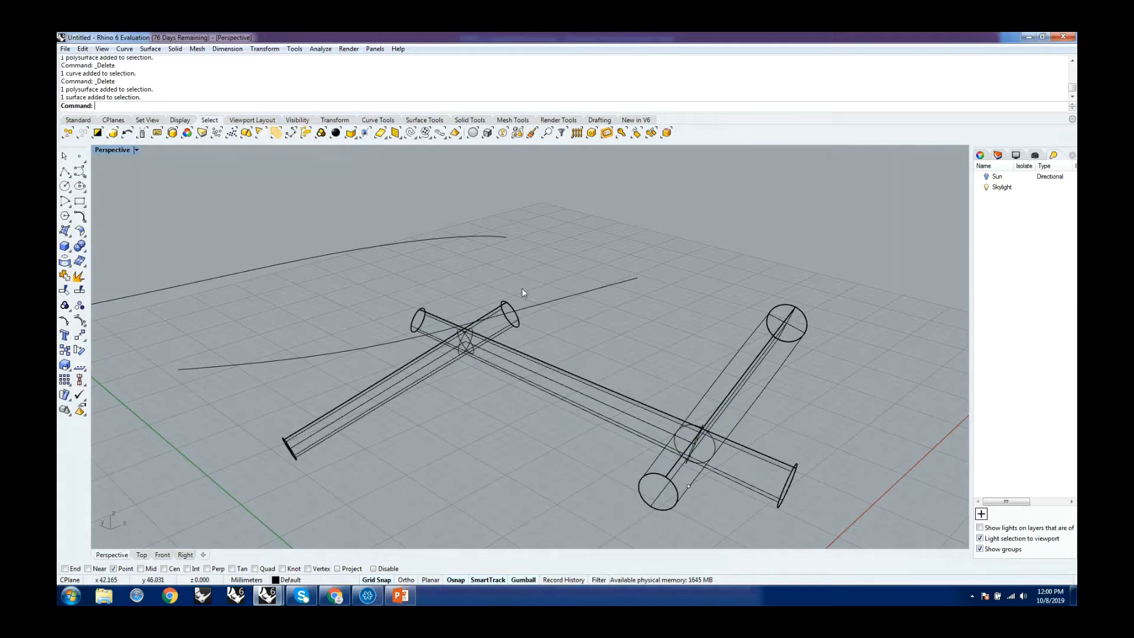
right_drag(512, 372, 749, 447)
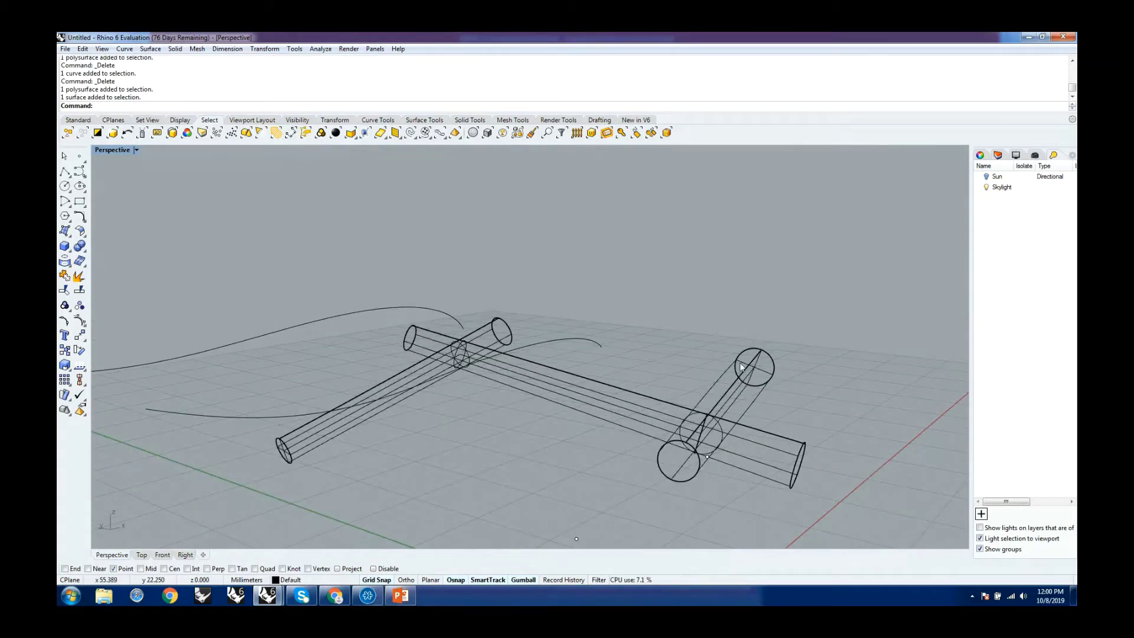
right_drag(738, 380, 690, 399)
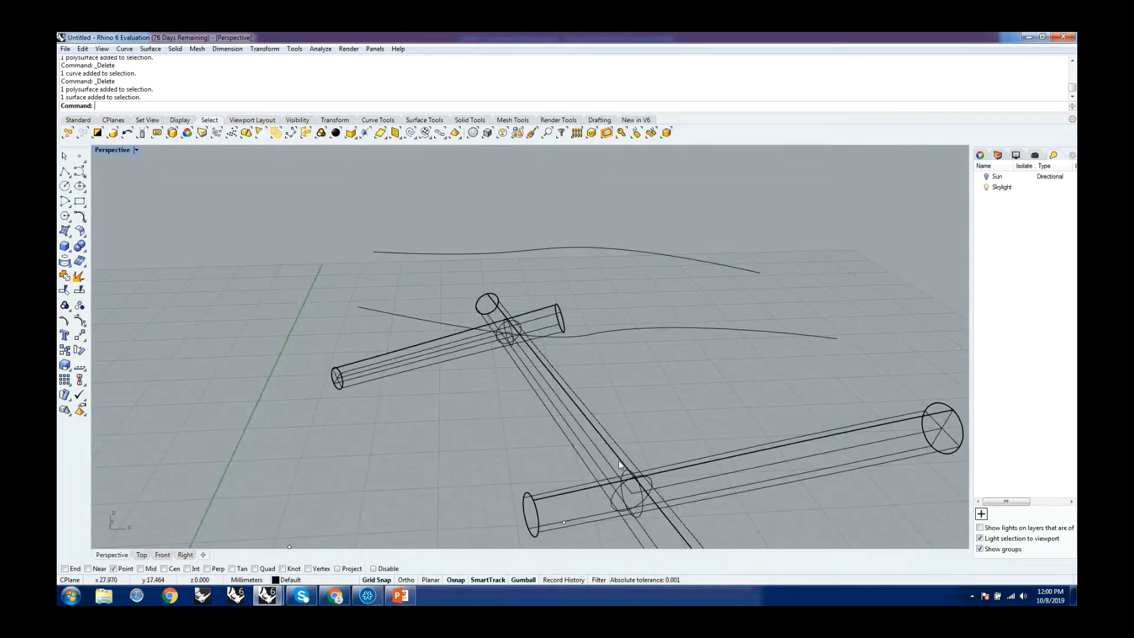
right_drag(665, 385, 775, 373)
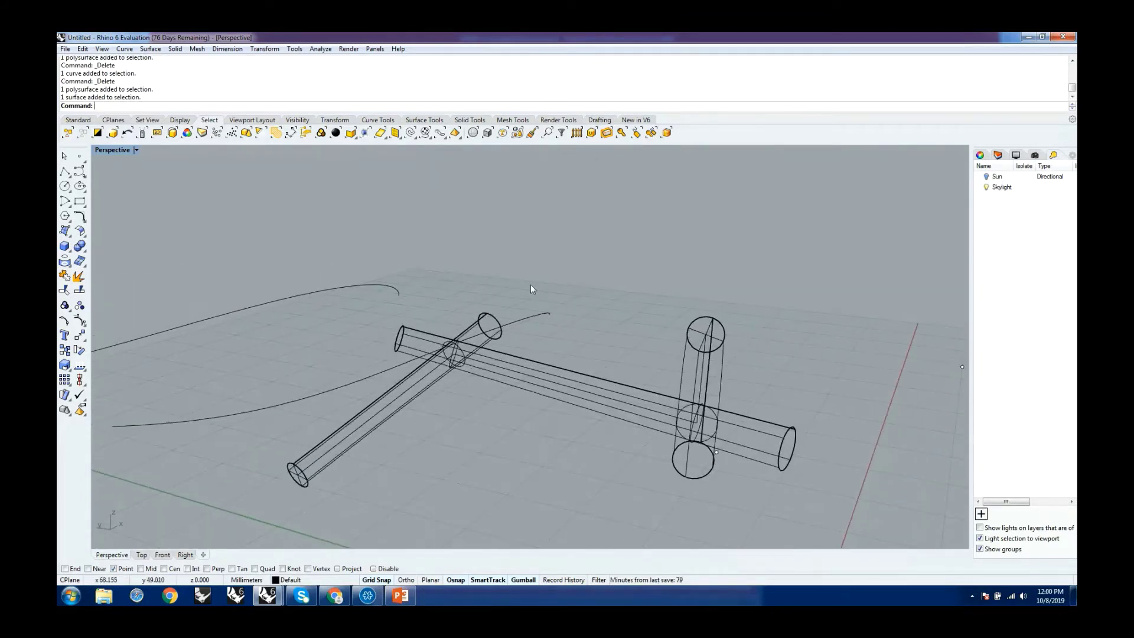
Set the Perspective viewport's display mode to Shaded and view the tapered pipe from above.
click(136, 151)
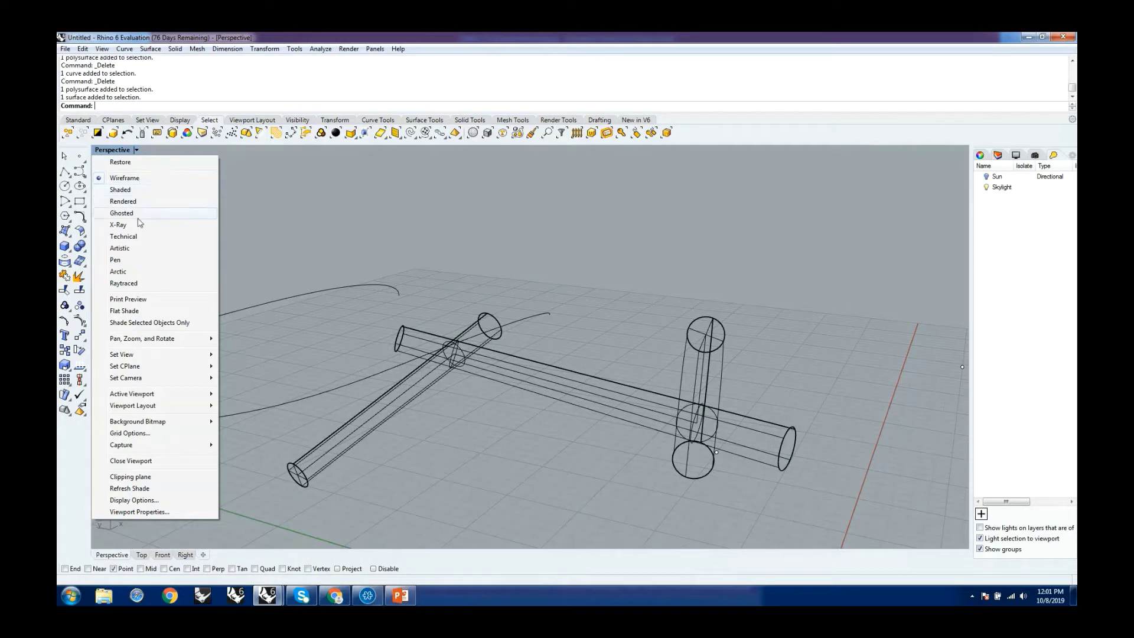
click(151, 192)
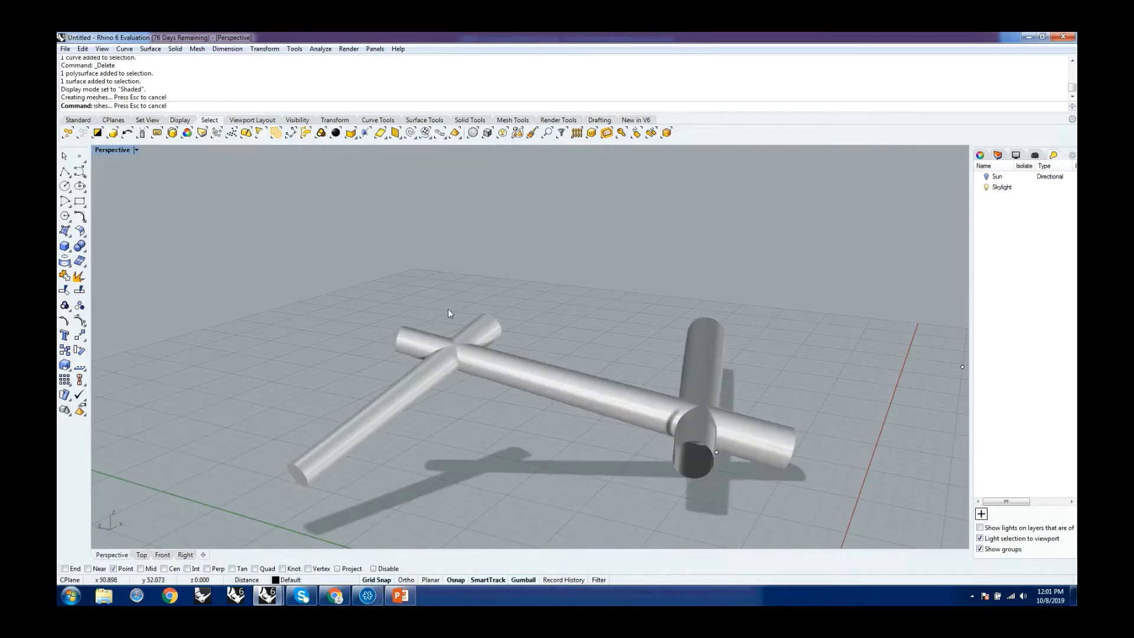
mouse_move(447, 308)
right_down()
mouse_move(579, 321)
mouse_move(597, 337)
mouse_move(586, 337)
right_up()
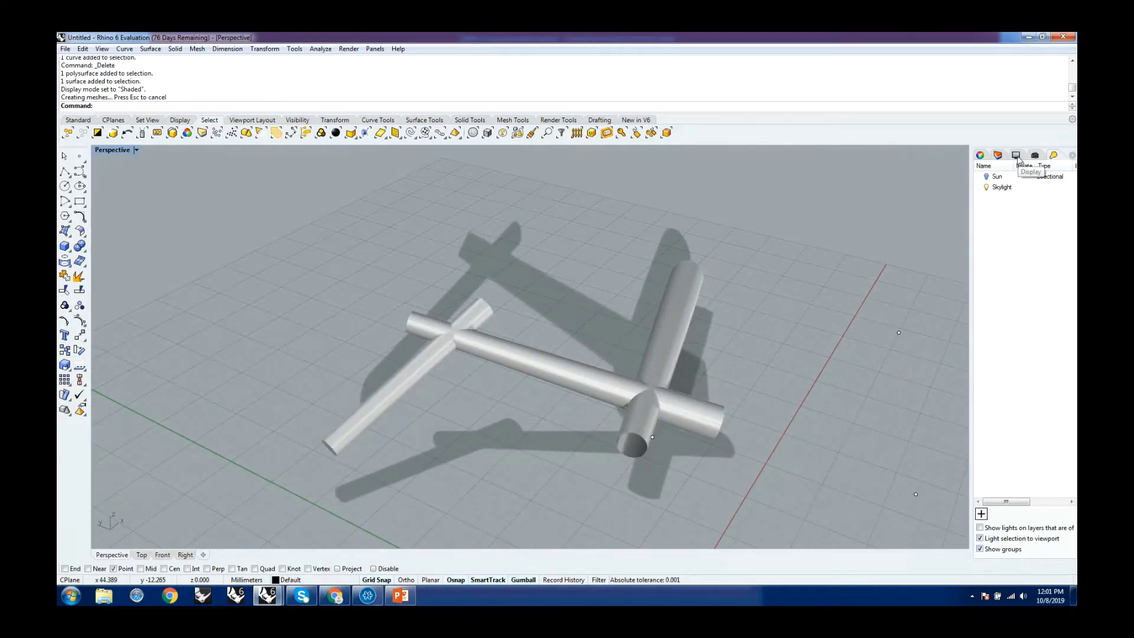
Set the Perspective viewport's display mode to Ghosted and inspect the overlapping pipe segments at the corners.
click(137, 150)
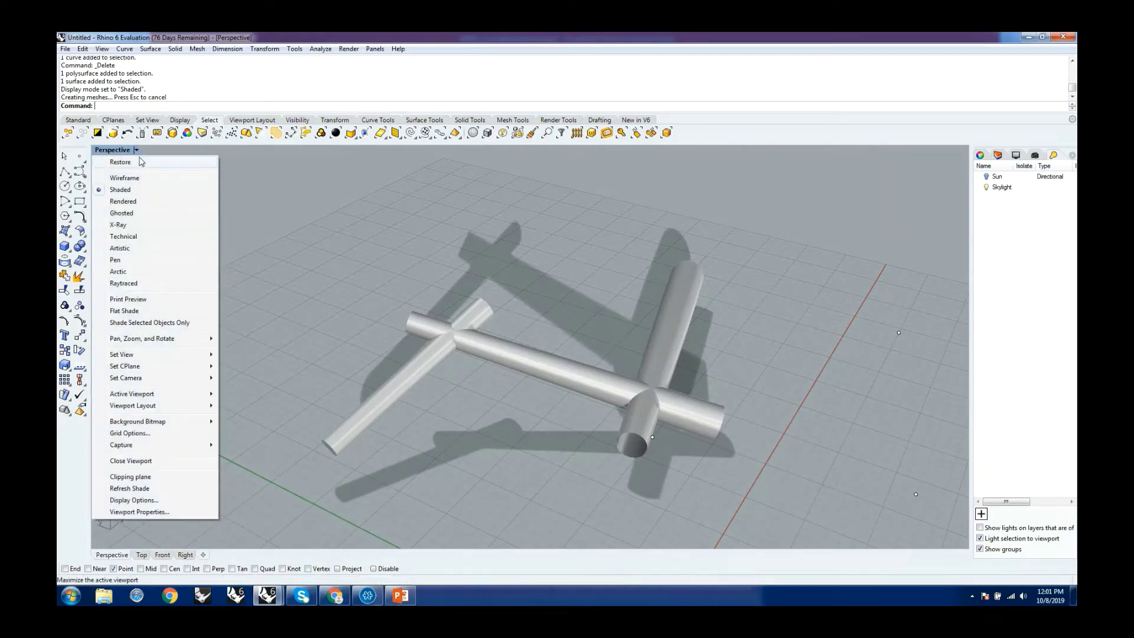
click(158, 214)
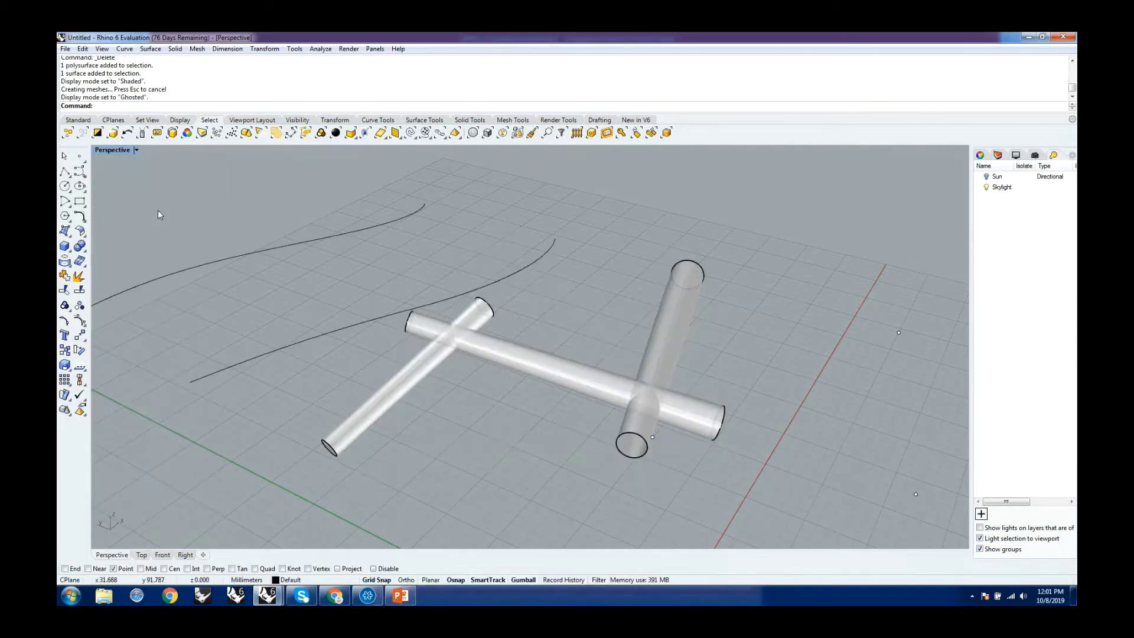
right_drag(705, 381, 626, 360)
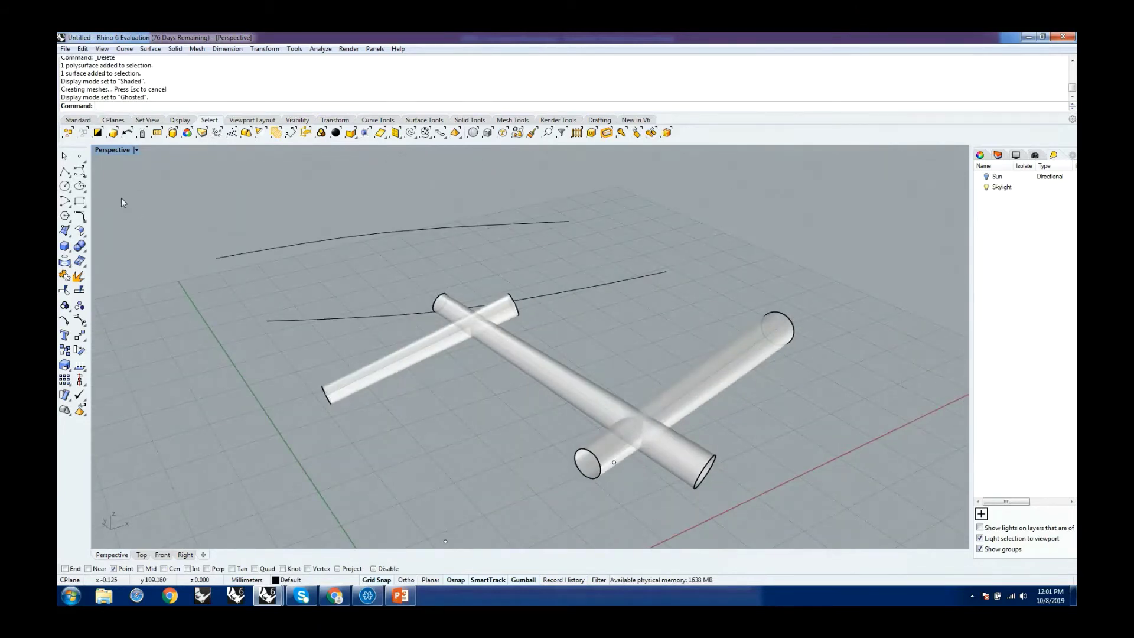
right_drag(265, 221, 482, 324)
scroll(482, 324, up, 3)
scroll(482, 324, down, 5)
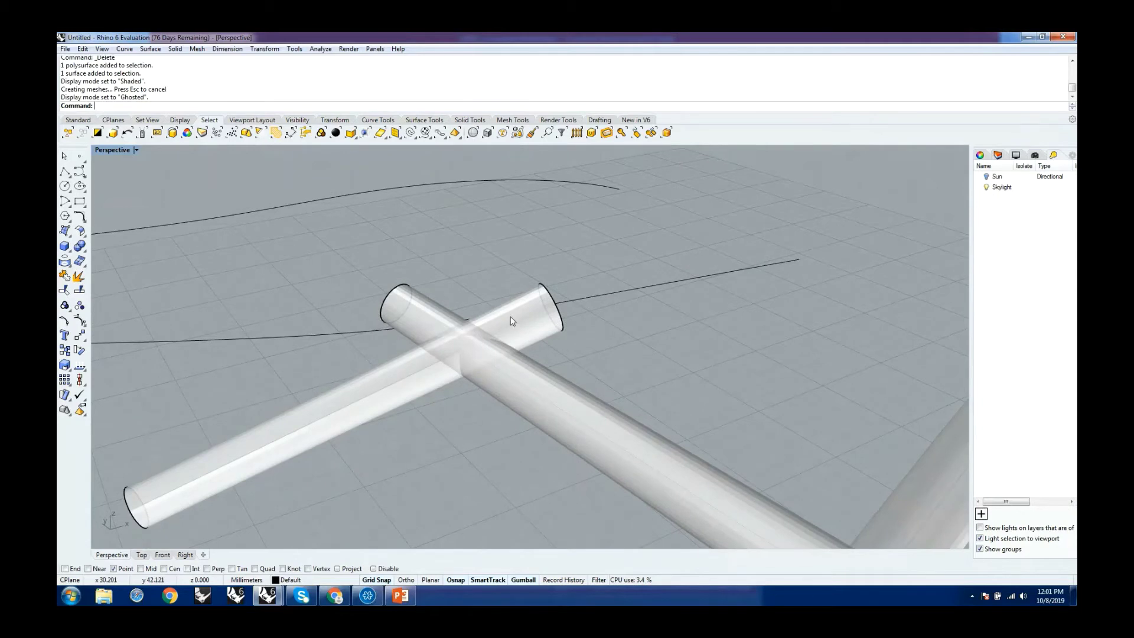
Preview the tapered pipe in X-Ray display mode, and return to Ghosted to examine how its segments cross from several angles.
click(135, 151)
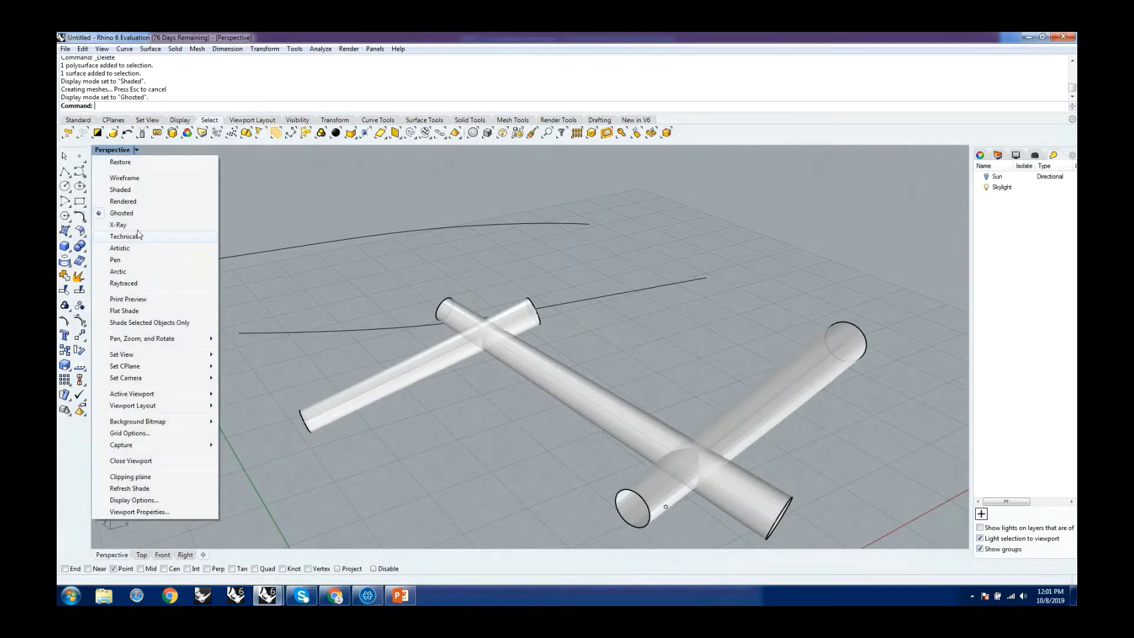
click(140, 227)
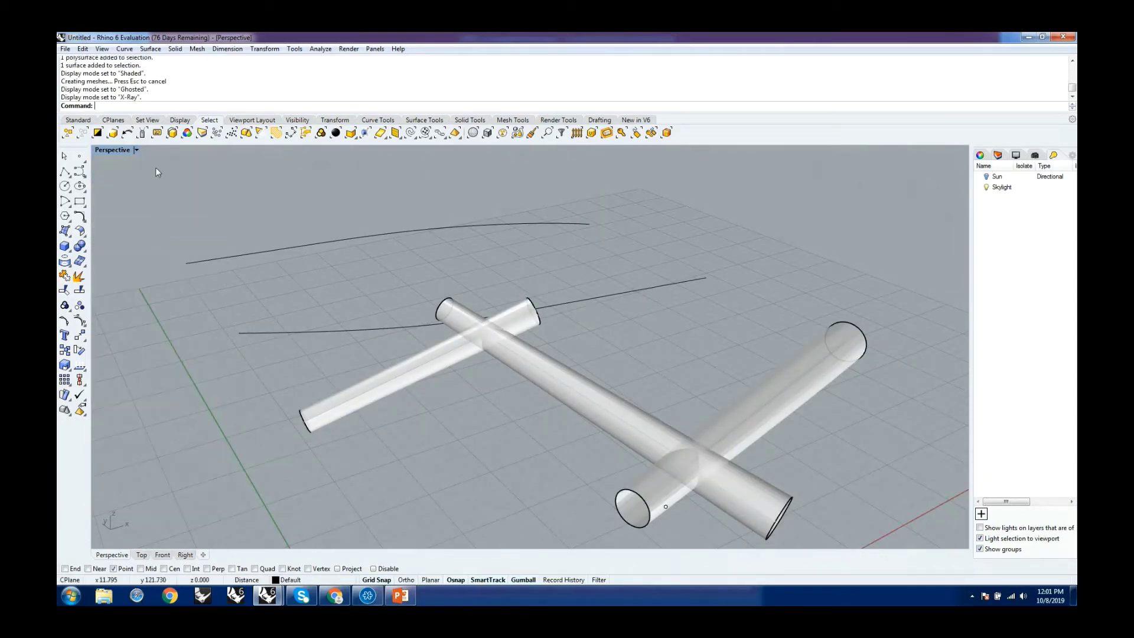
click(136, 150)
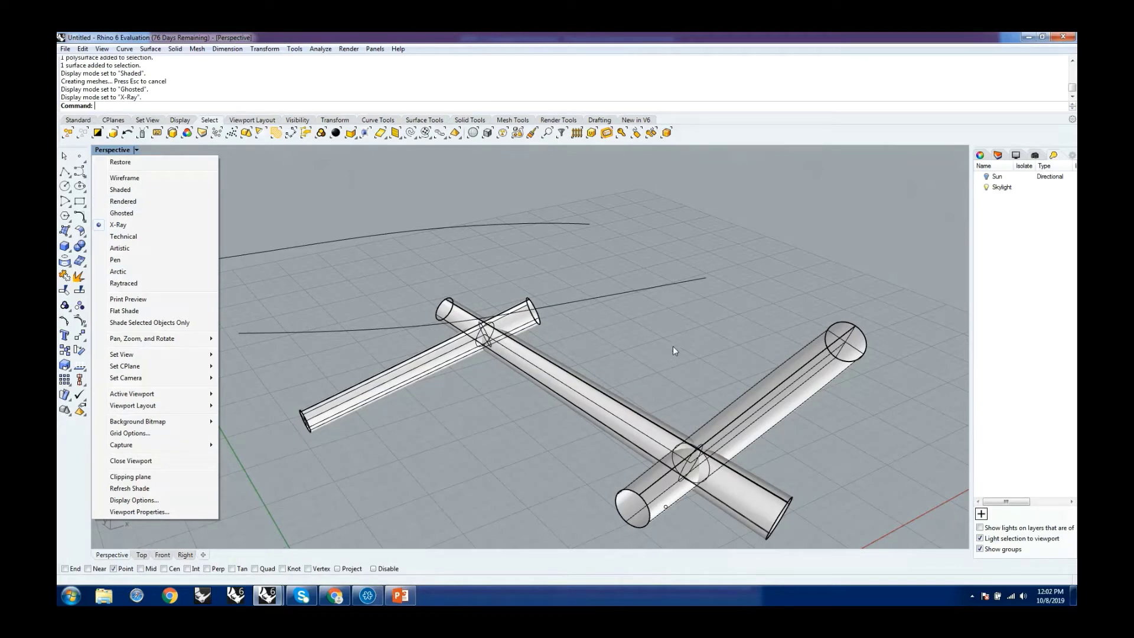
click(155, 217)
right_drag(679, 402, 602, 337)
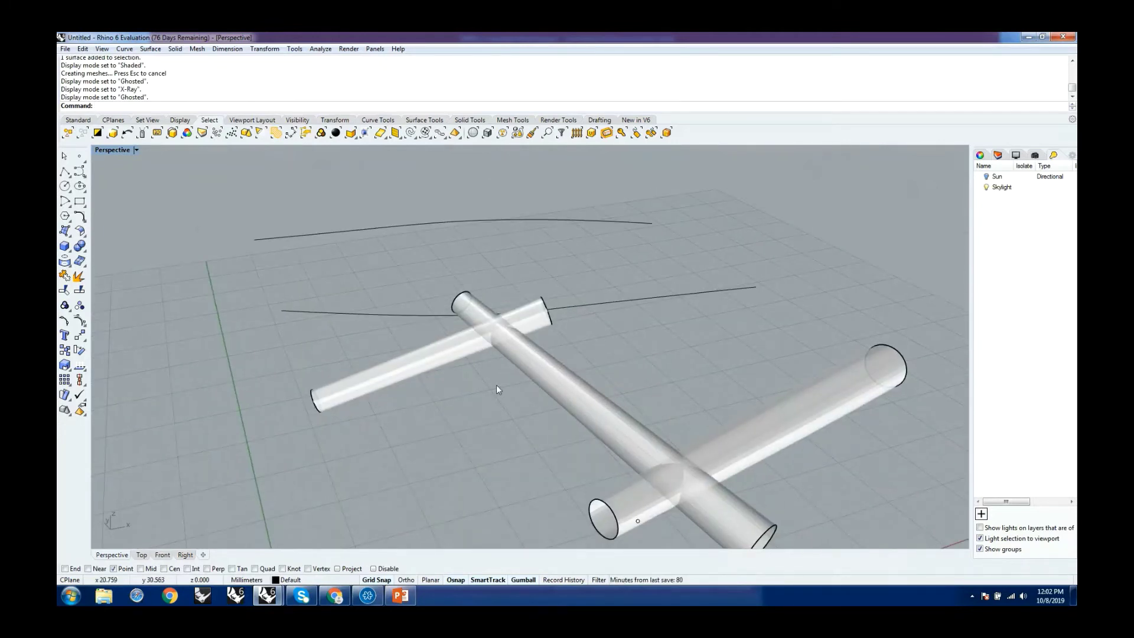
right_drag(496, 384, 529, 324)
scroll(636, 364, up, 6)
scroll(611, 366, down, 5)
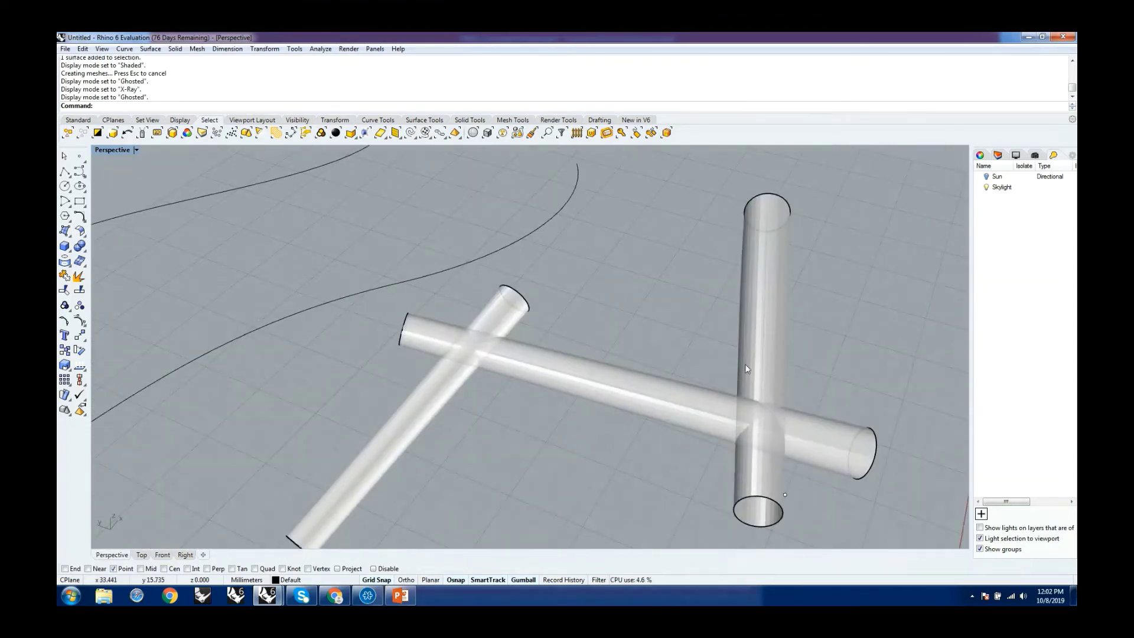
Set the Perspective viewport's display mode to Wireframe and inspect the crossing pipe segments from several angles.
scroll(747, 366, down, 5)
right_drag(813, 410, 773, 418)
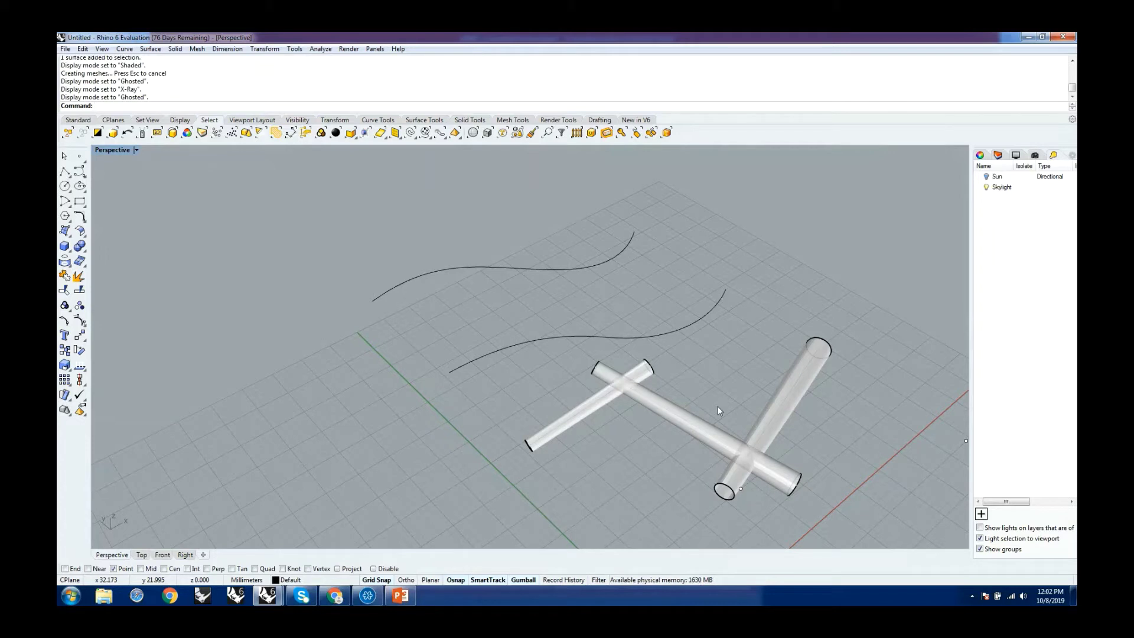
click(137, 151)
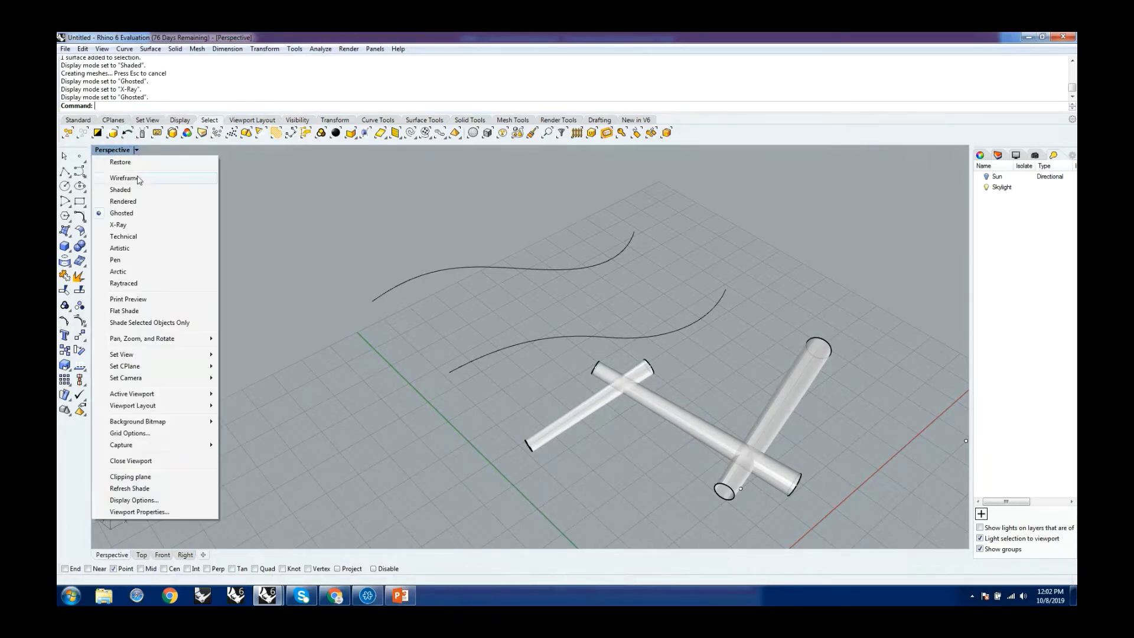
click(139, 178)
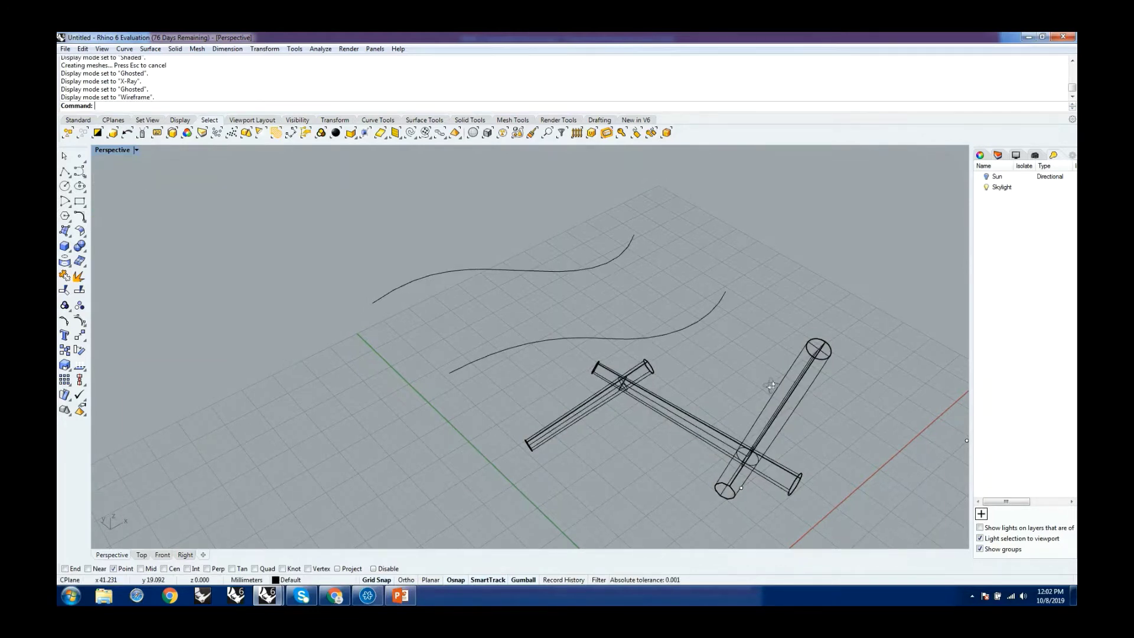
right_drag(771, 386, 730, 369)
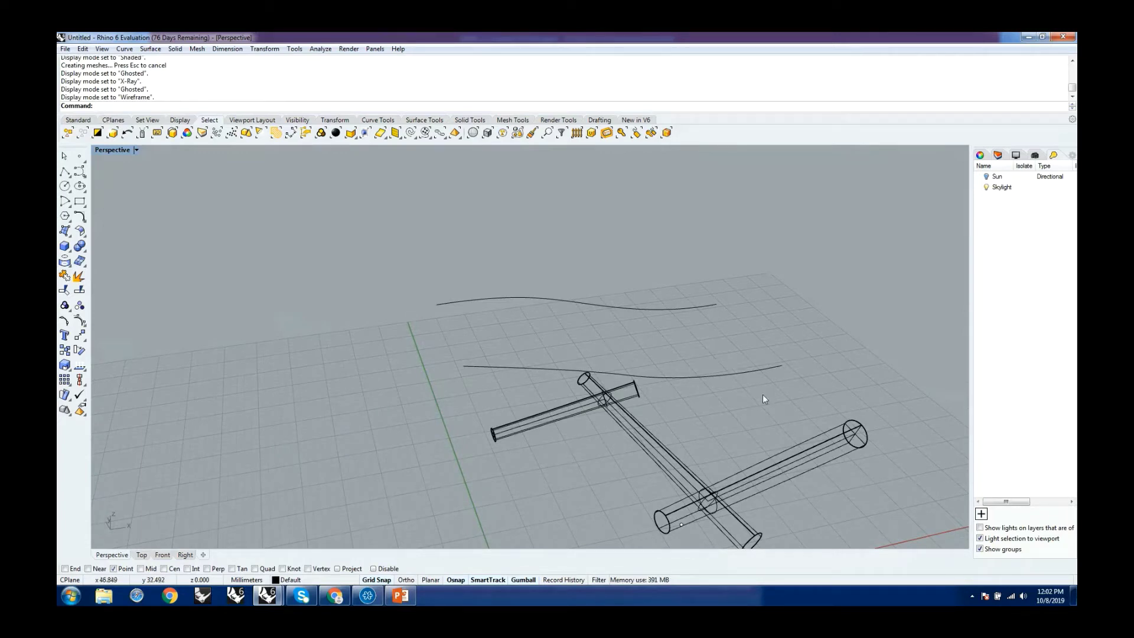
mouse_move(763, 395)
right_down()
mouse_move(582, 384)
mouse_move(754, 342)
mouse_move(759, 378)
right_up()
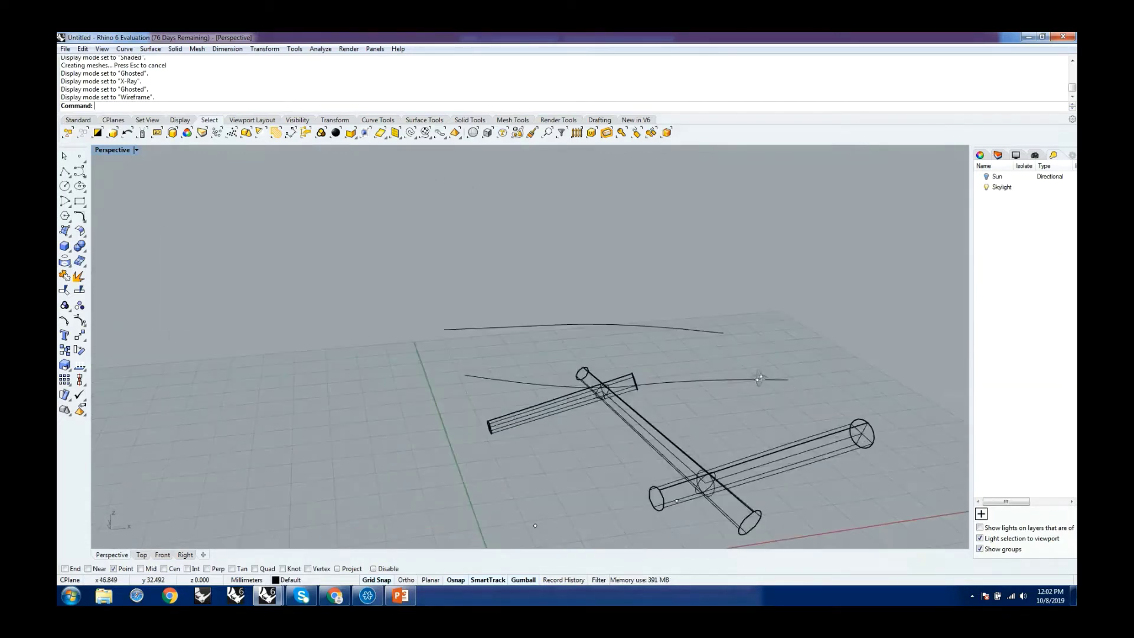
right_drag(696, 405, 170, 194)
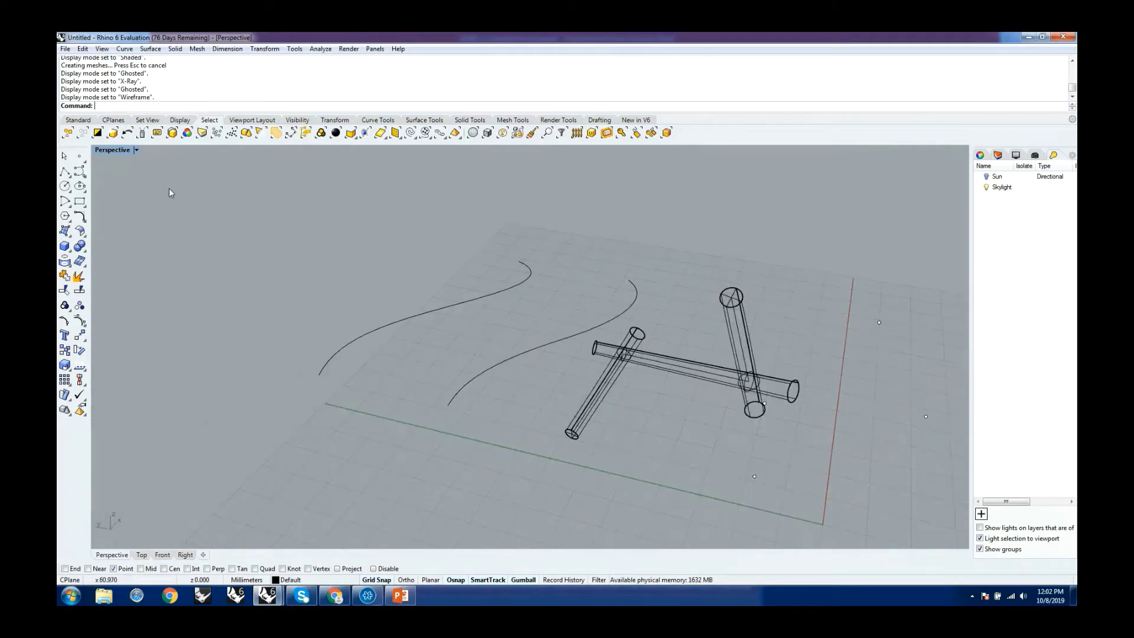
click(135, 149)
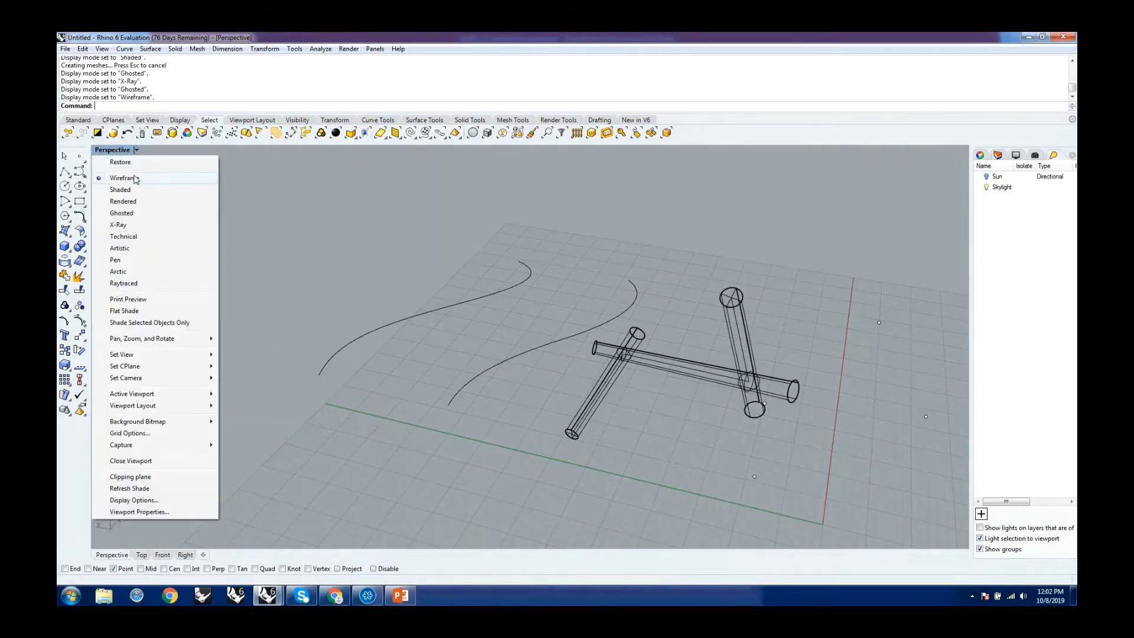
click(498, 212)
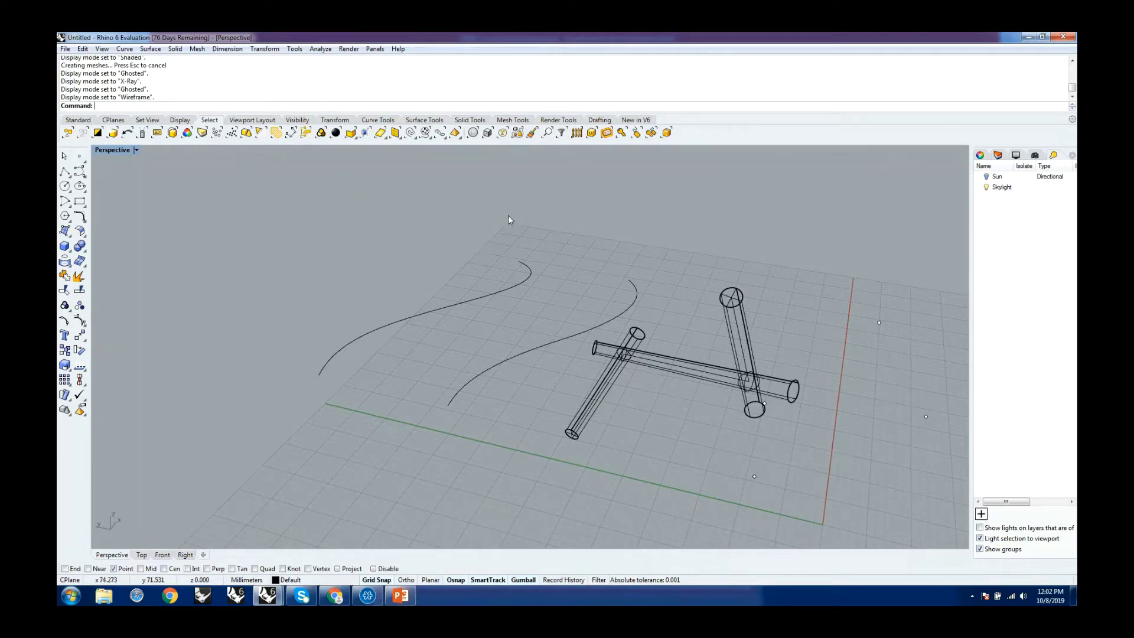
Preview the pipe in Shaded display mode, and return the Perspective viewport to Ghosted to view it from other angles.
click(136, 150)
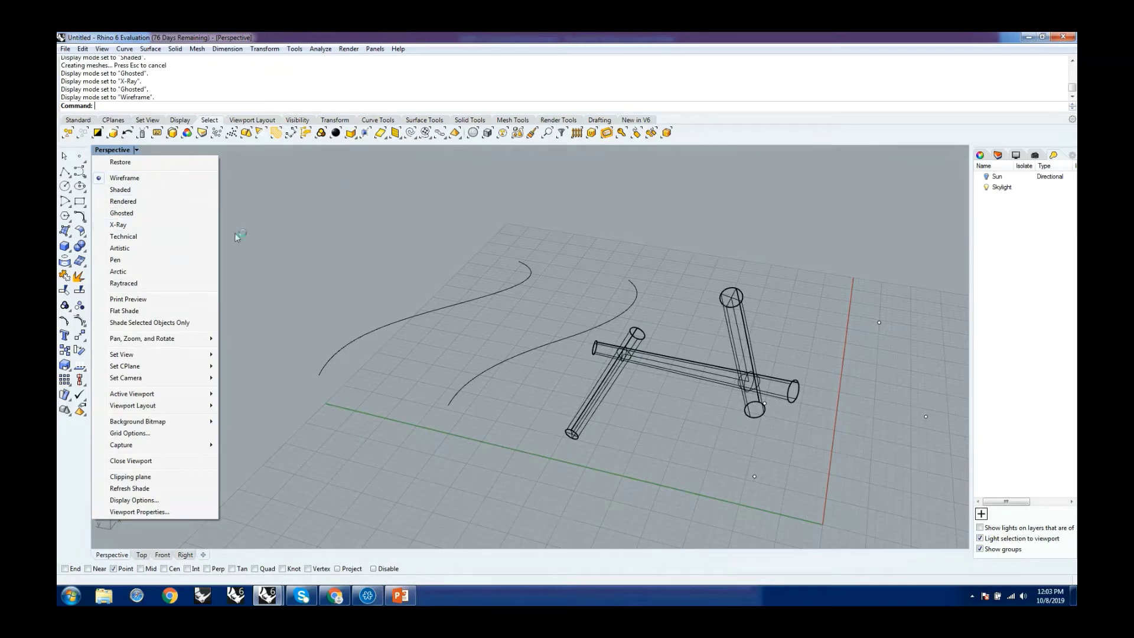
click(143, 189)
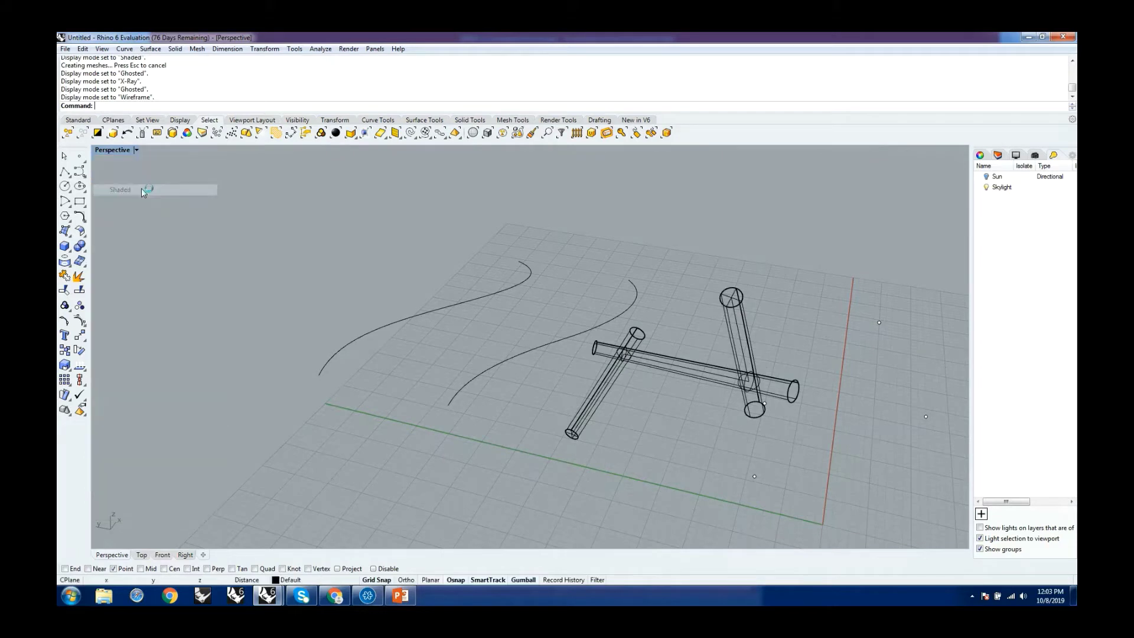
click(135, 150)
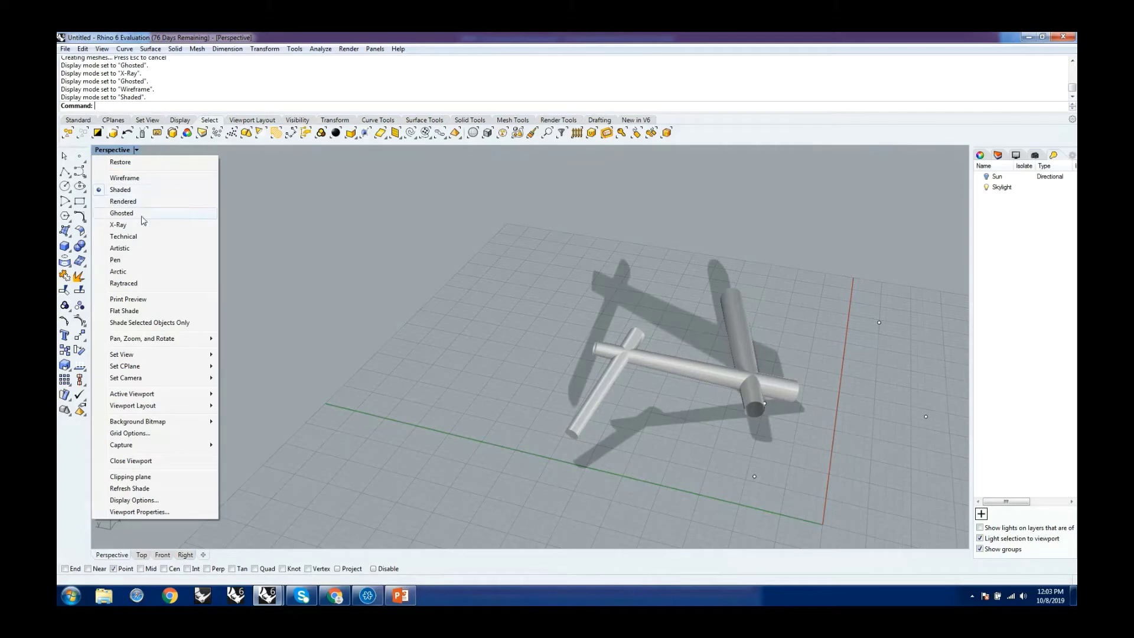
click(142, 216)
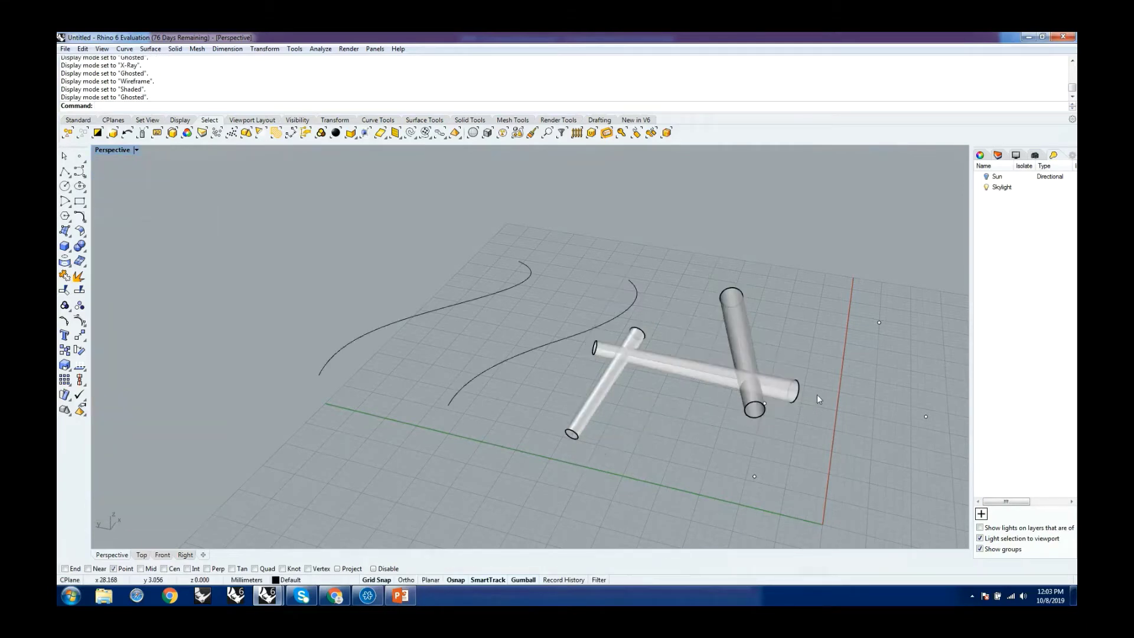
right_drag(775, 395, 213, 185)
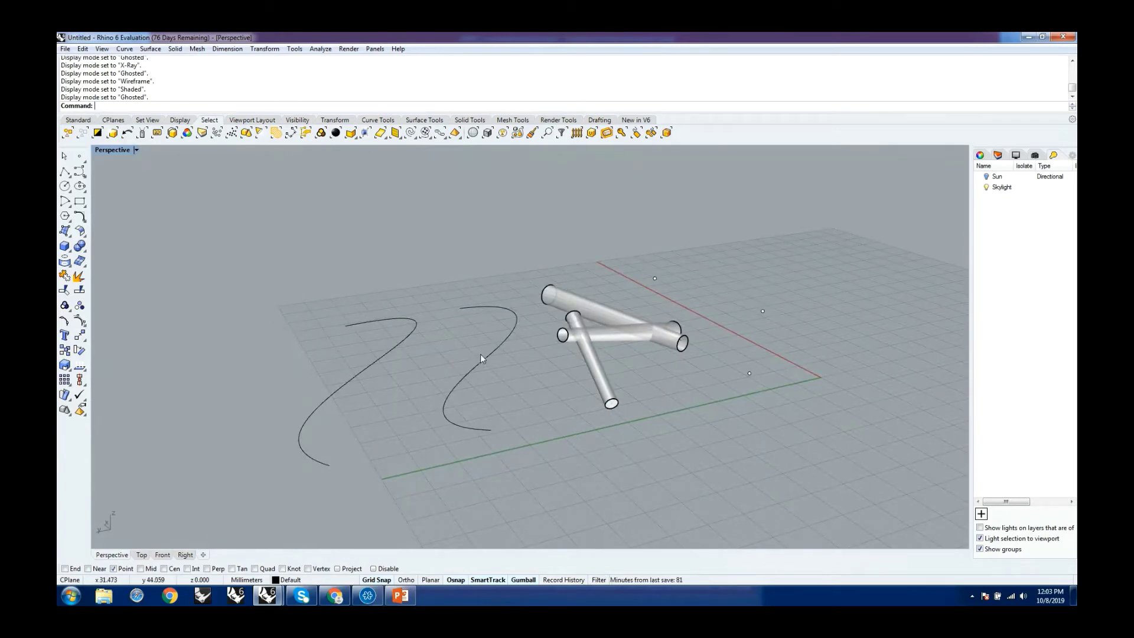
right_drag(700, 288, 962, 413)
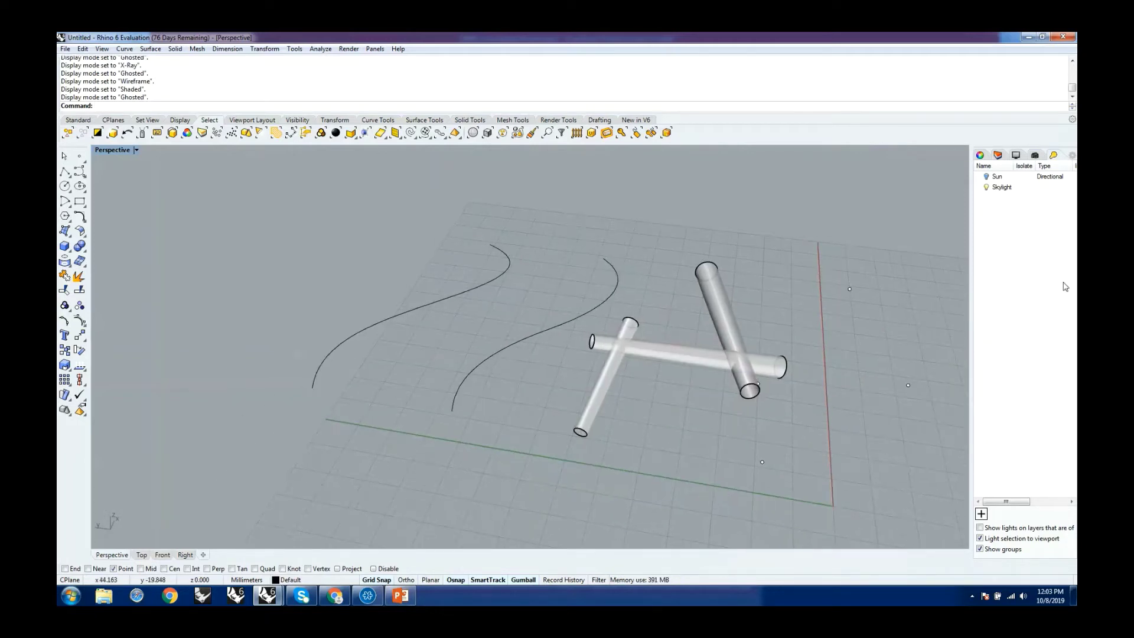
Bring up the Ghosted mode's display settings and widen their area so the setting names are fully readable.
click(1016, 155)
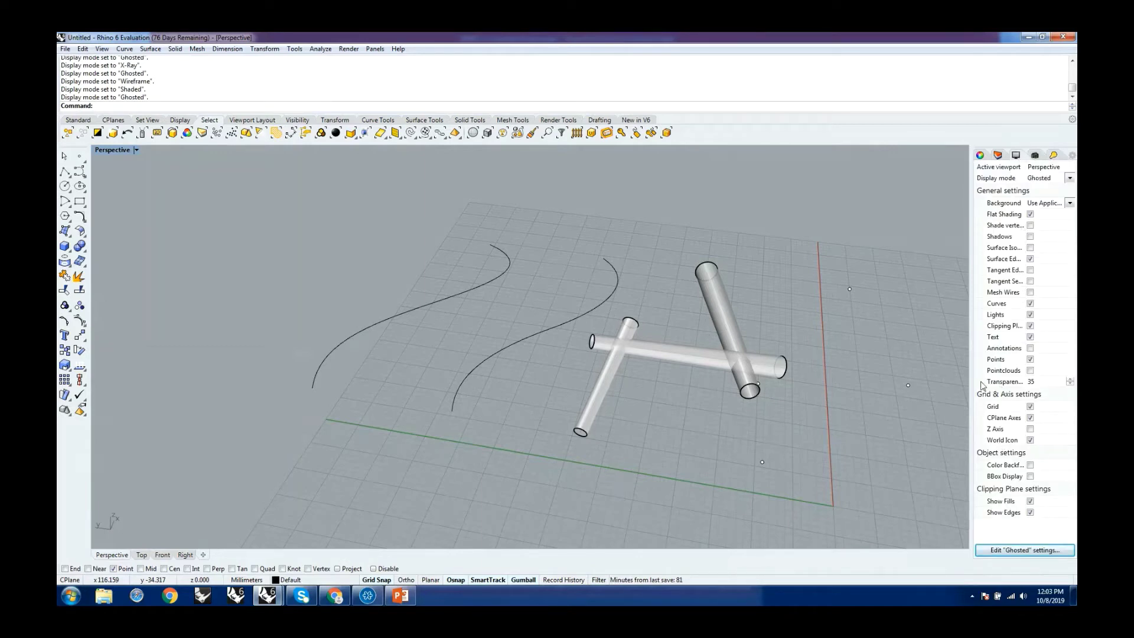
drag(972, 359, 877, 356)
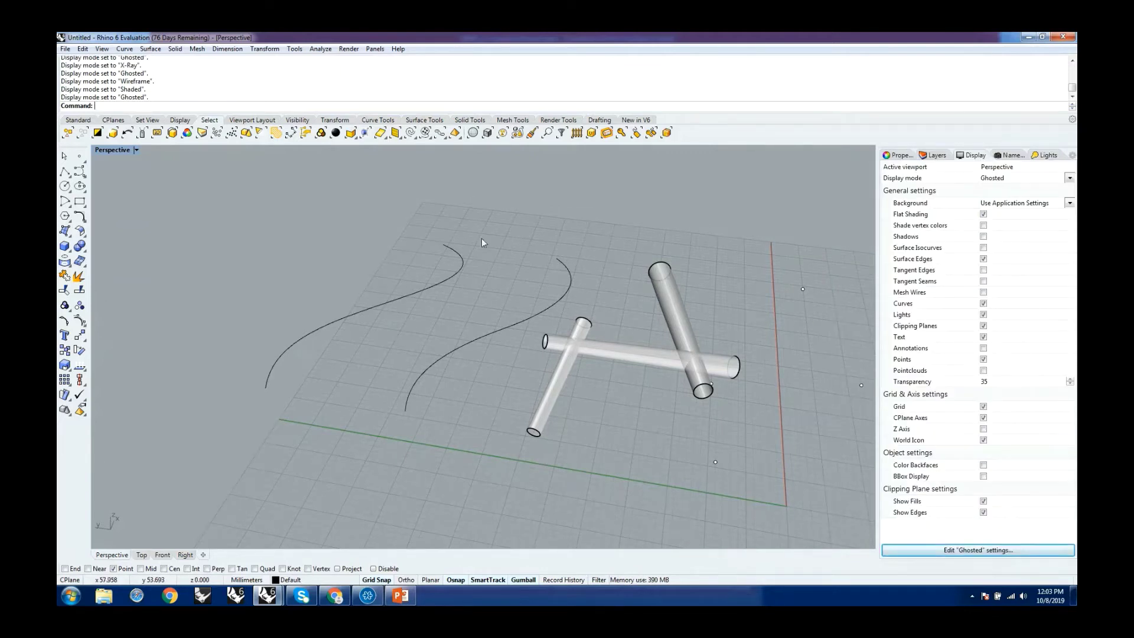
right_drag(474, 243, 485, 281)
scroll(484, 279, up, 3)
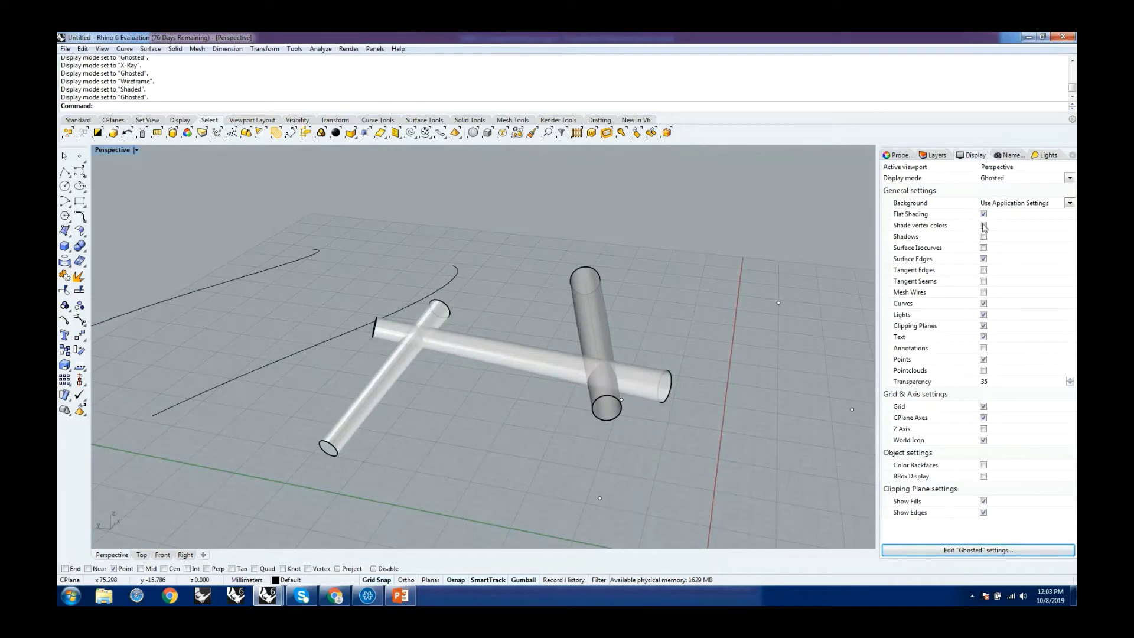
Turn shadows on and off in the Ghosted display settings, and do the same with surface isocurves to compare the pipe's appearance.
click(983, 237)
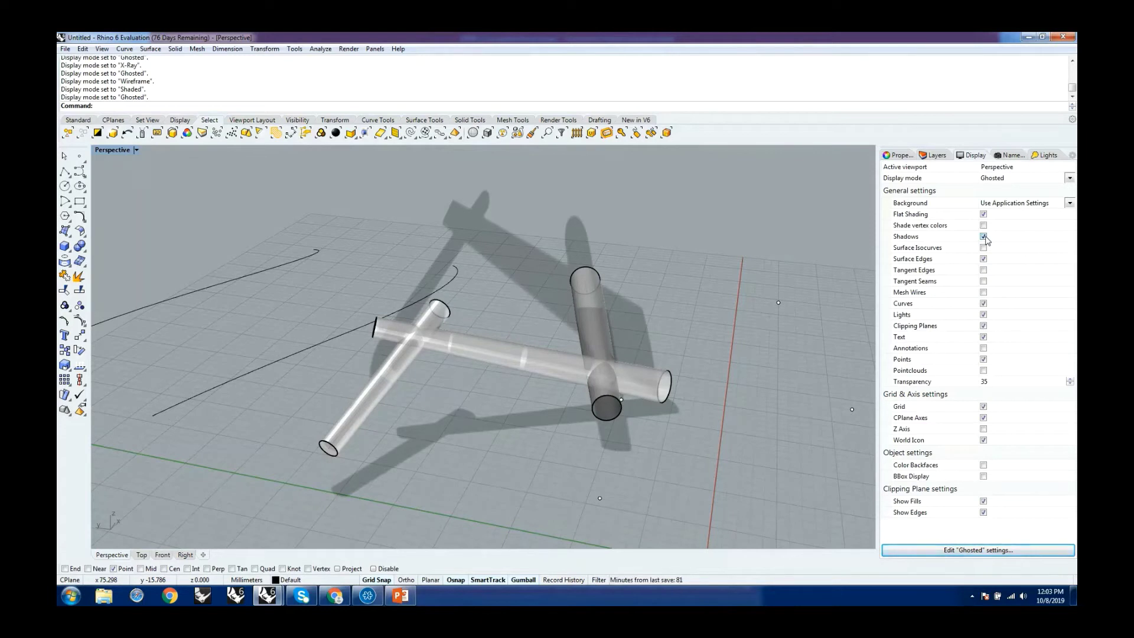
click(983, 237)
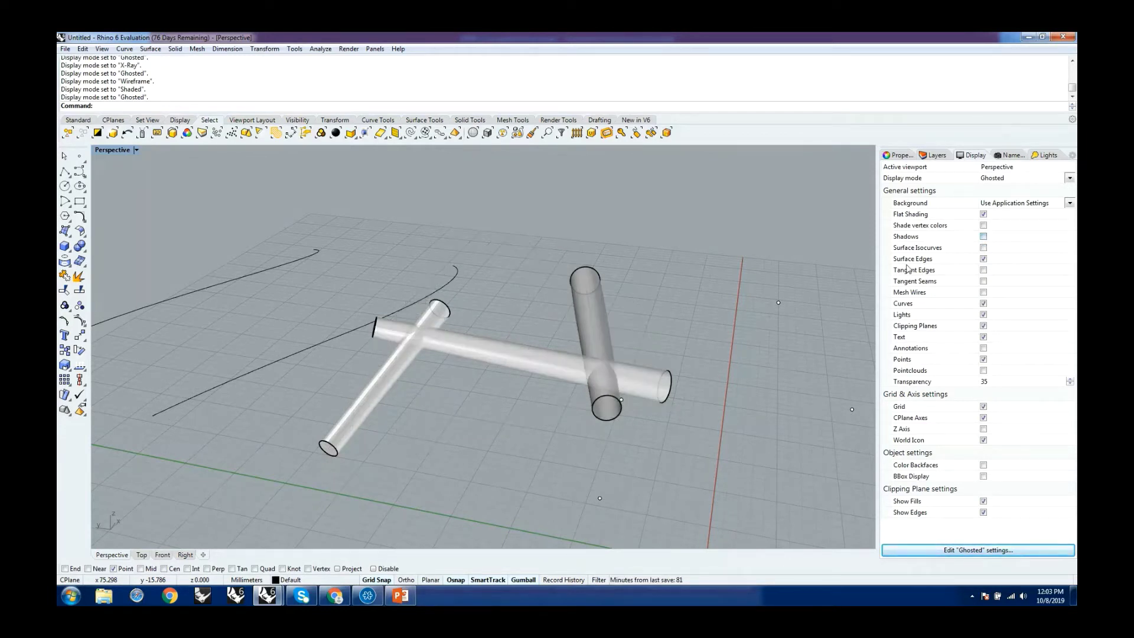
right_drag(741, 310, 716, 317)
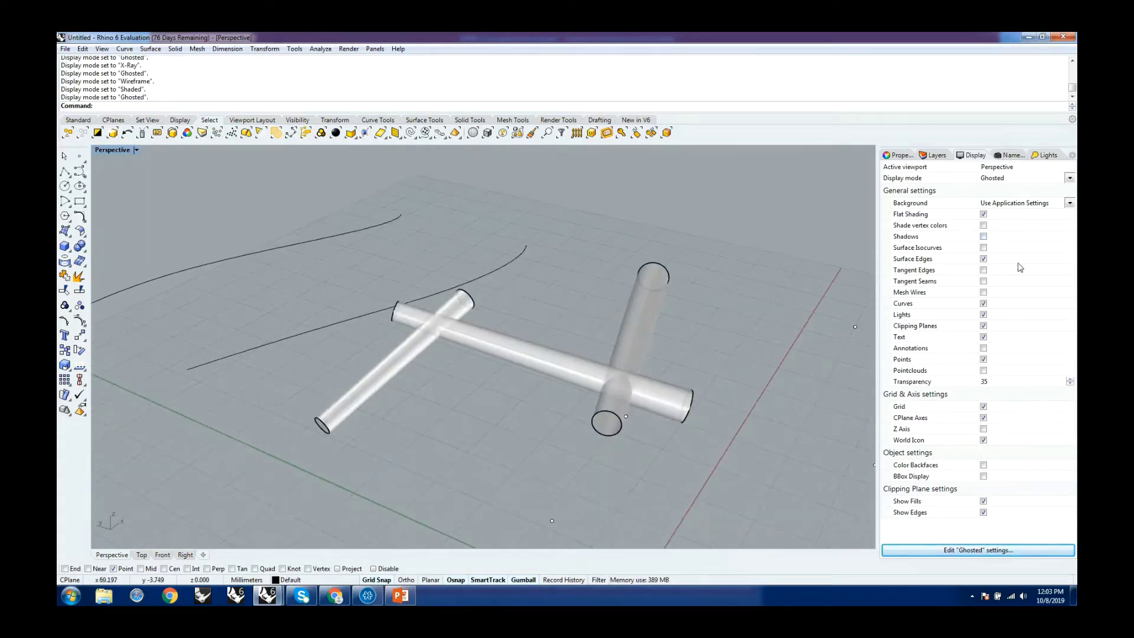
click(983, 248)
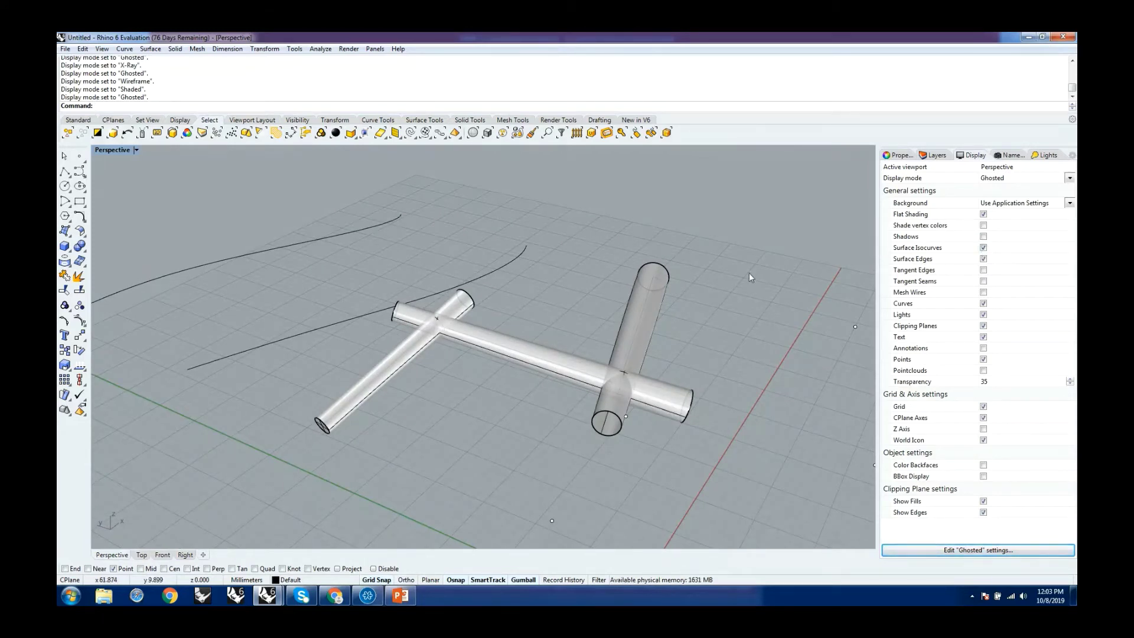
right_drag(749, 272, 880, 239)
click(983, 247)
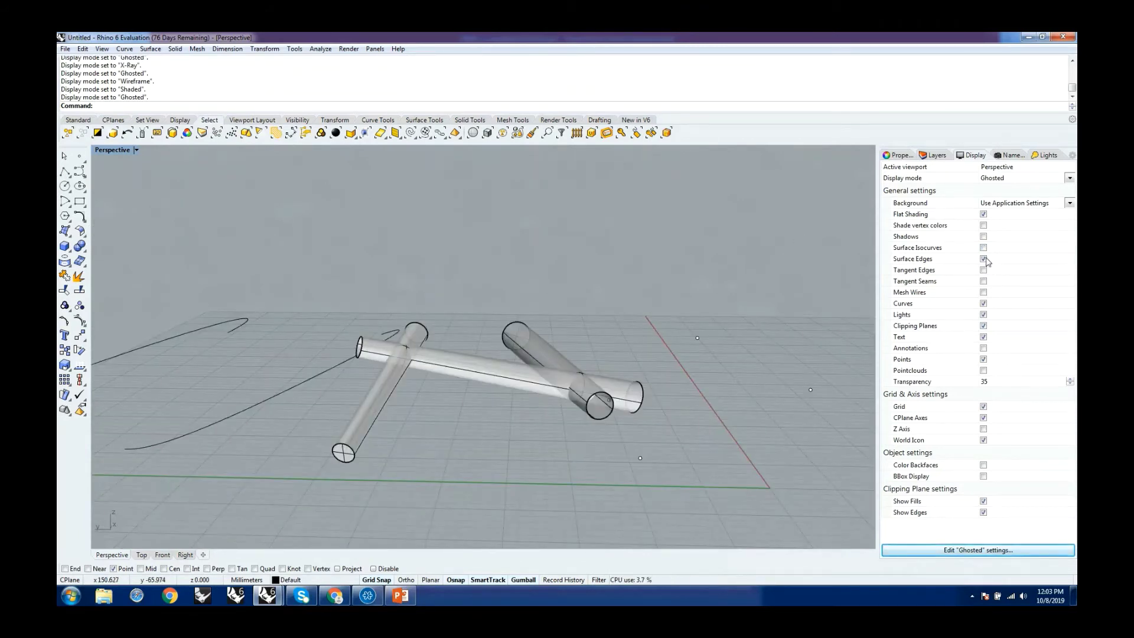
Hide and restore the surface edges in the Ghosted display settings, and try tangent edges on and off.
click(983, 259)
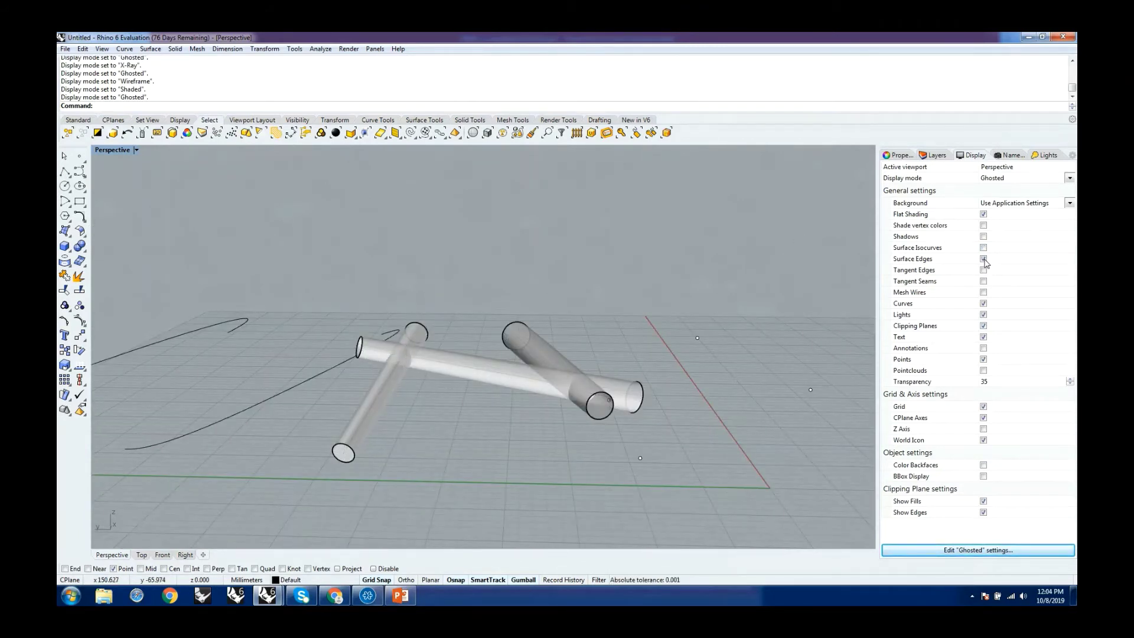
click(983, 259)
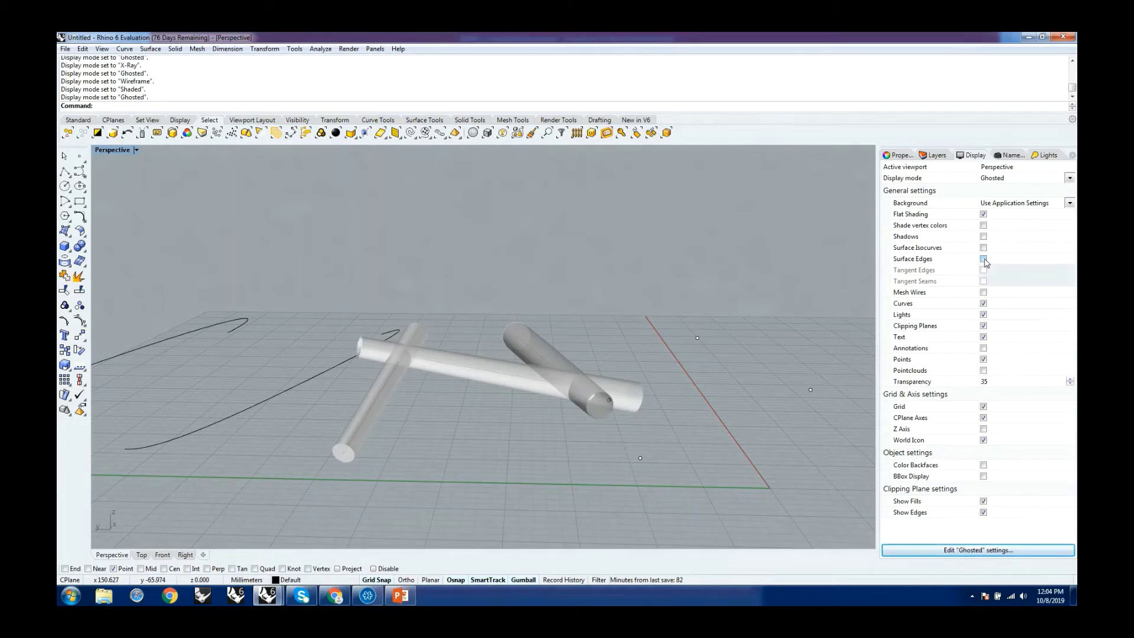
click(983, 258)
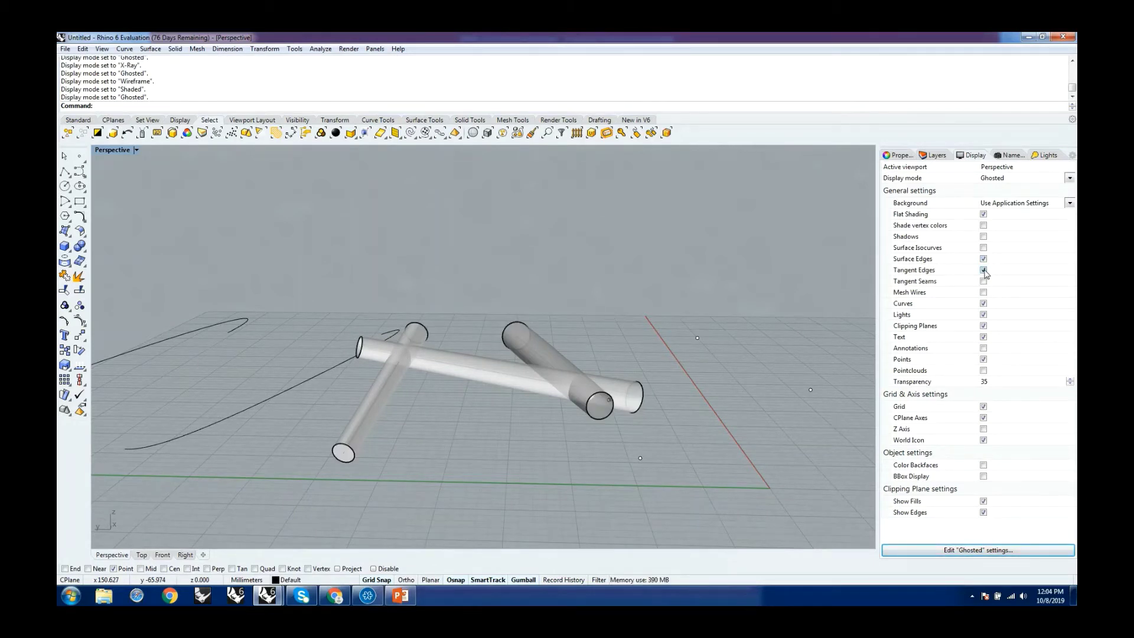
click(983, 270)
Show the pipe's tangent seams and turn them off again, and briefly hide and restore the curves in the Ghosted display.
click(983, 281)
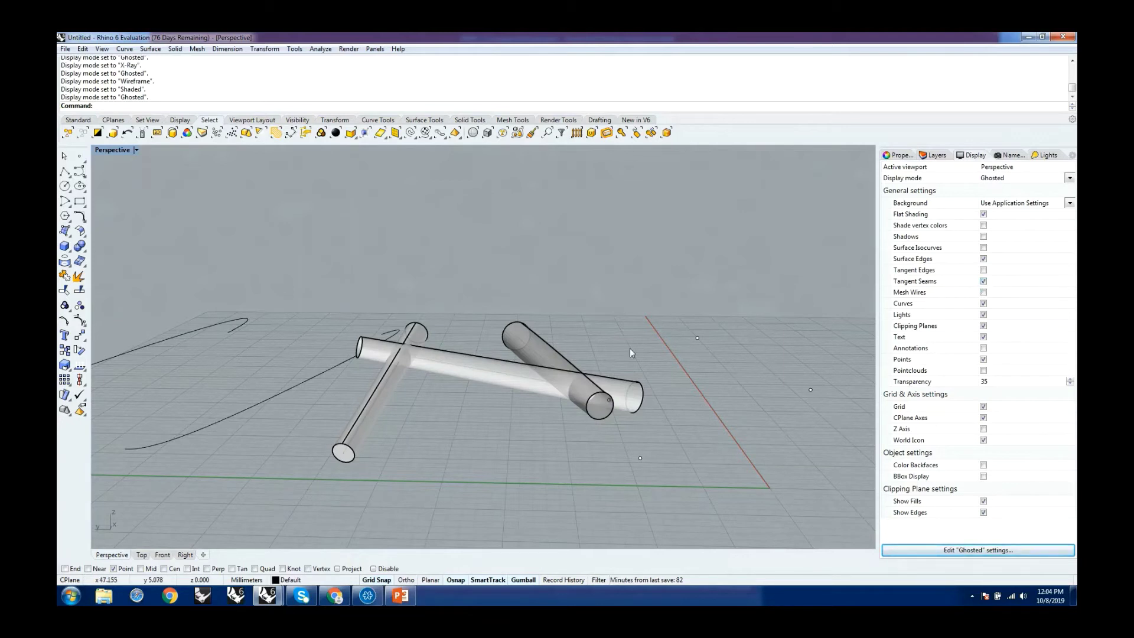
right_drag(630, 349, 919, 338)
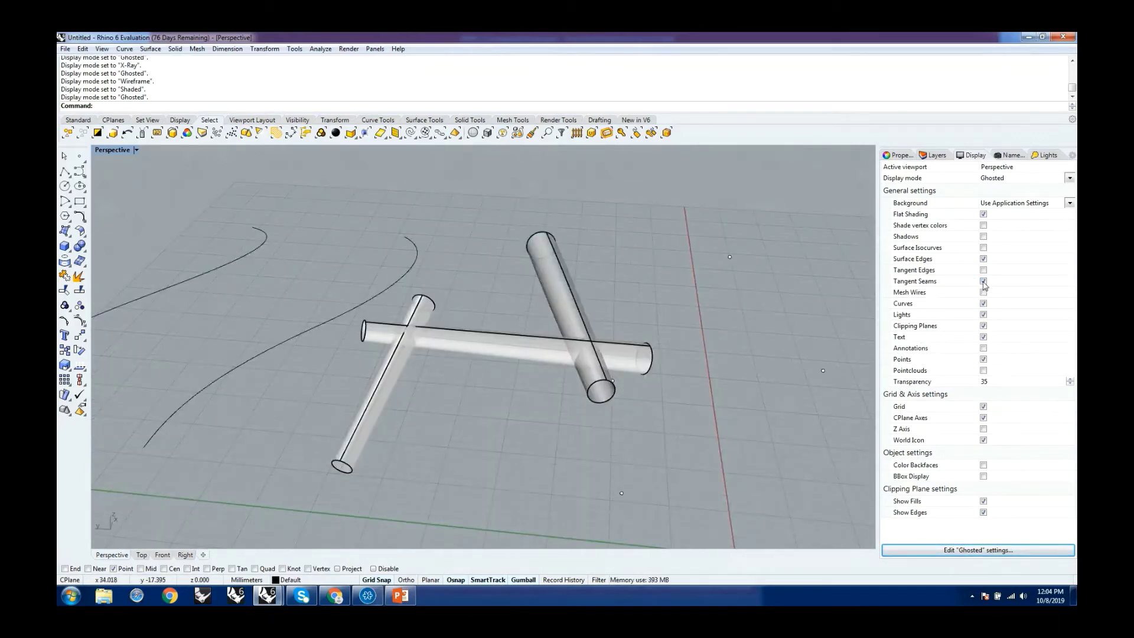
click(983, 281)
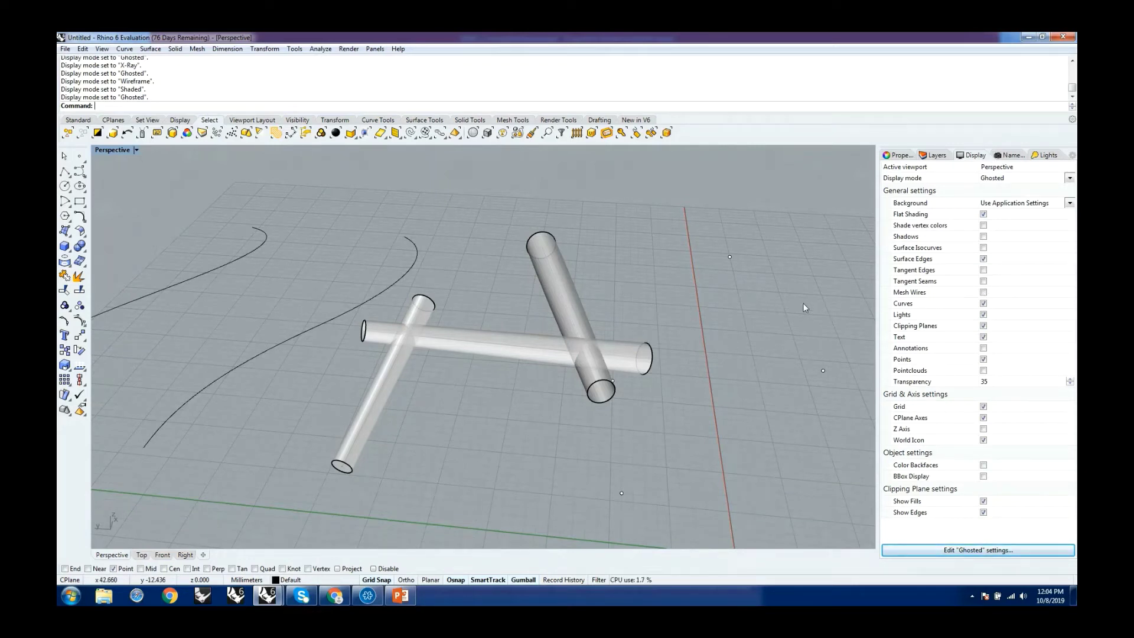
right_drag(803, 303, 768, 314)
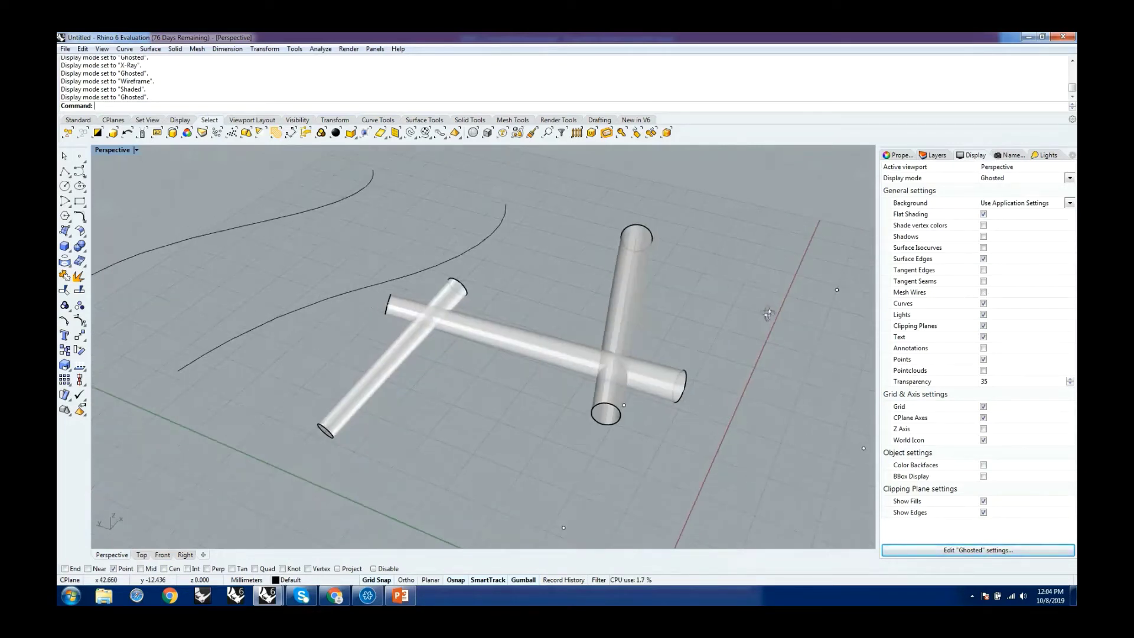
click(983, 303)
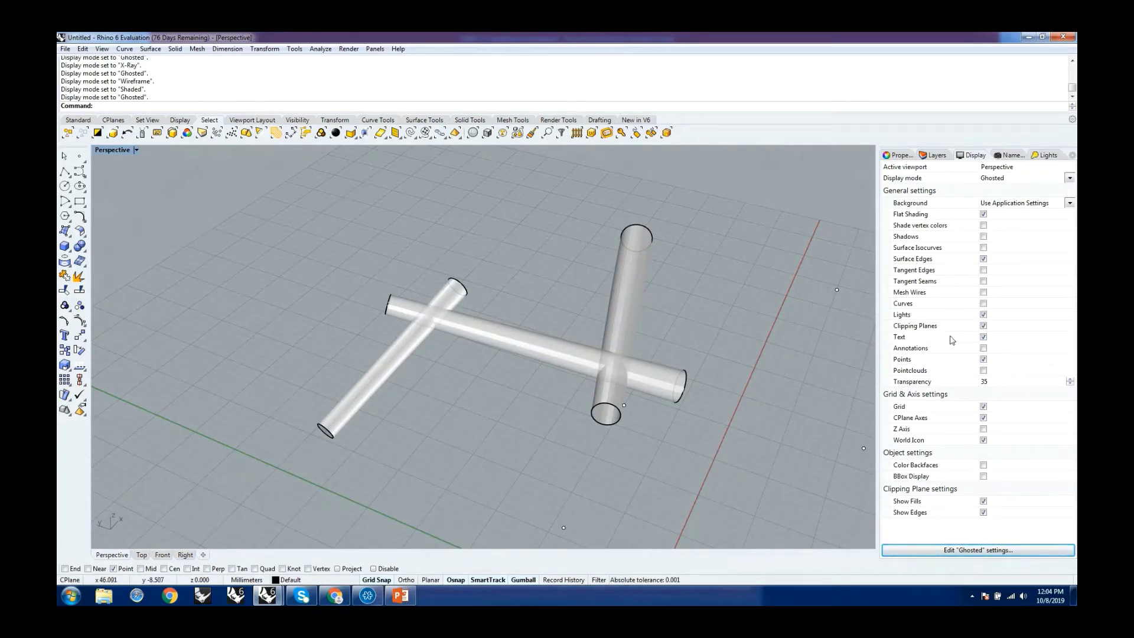
click(983, 304)
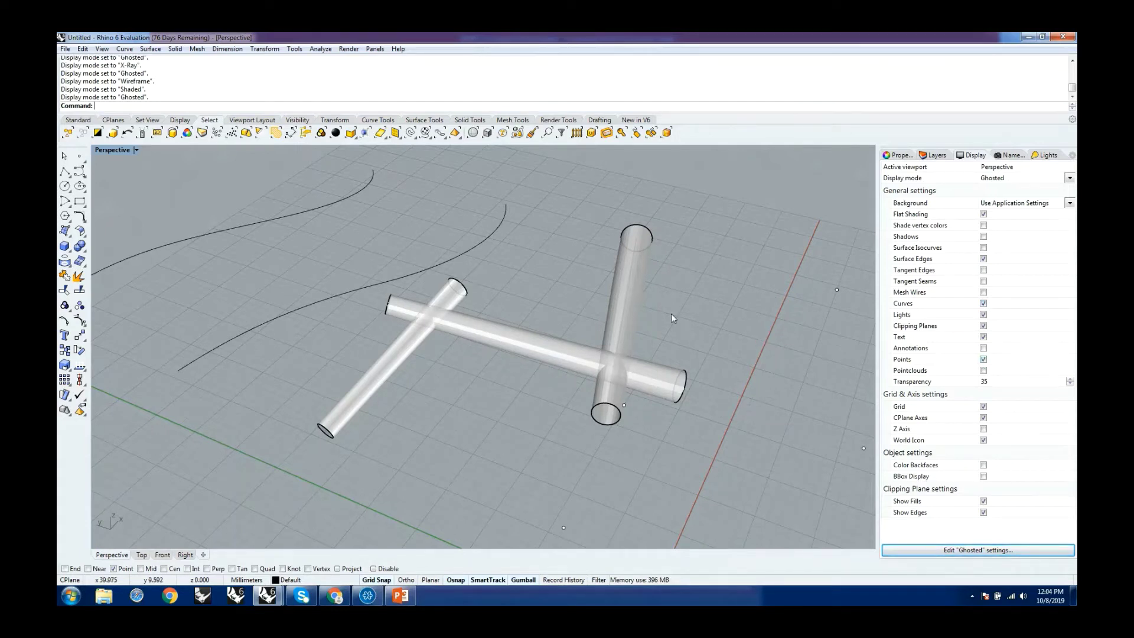
View the whole scene from farther away, check the attendees' questions in the webinar's Q&A, and return to Rhino.
scroll(670, 313, down, 5)
right_drag(728, 356, 739, 390)
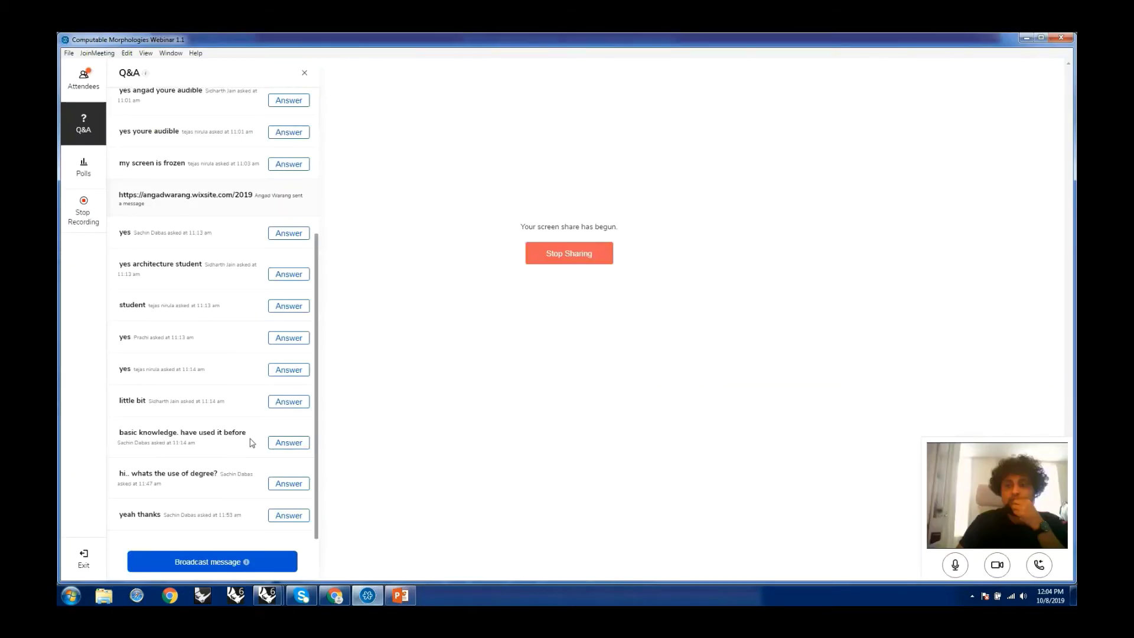
click(367, 596)
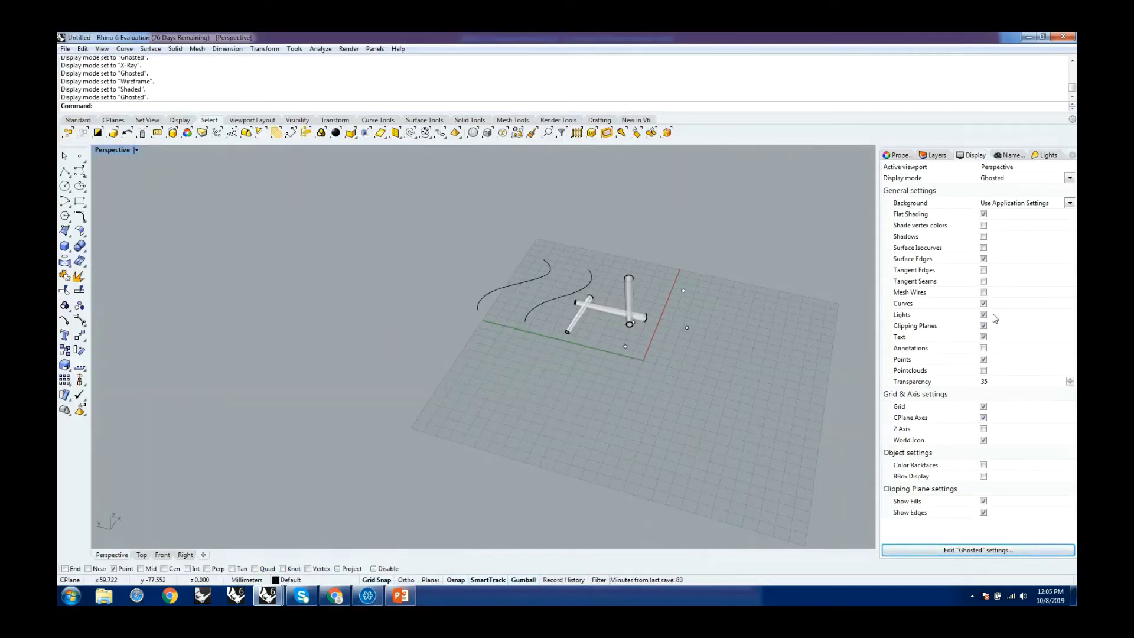
Set the Perspective viewport's display mode to Shaded with the crossing pipe segments in close view.
right_drag(767, 324, 684, 385)
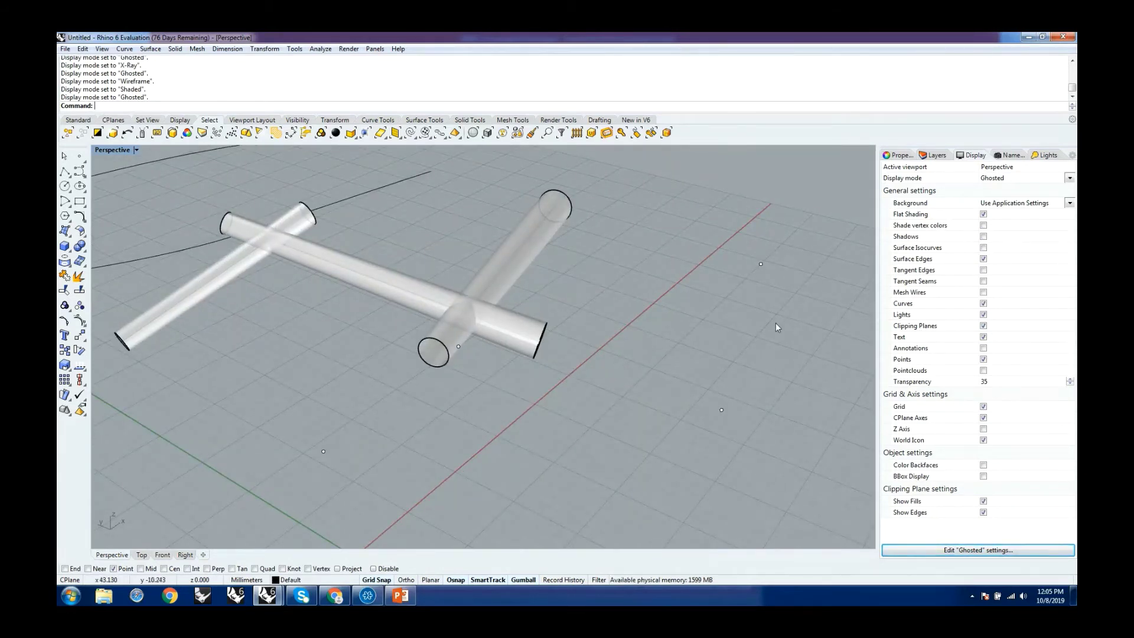
click(136, 150)
click(144, 190)
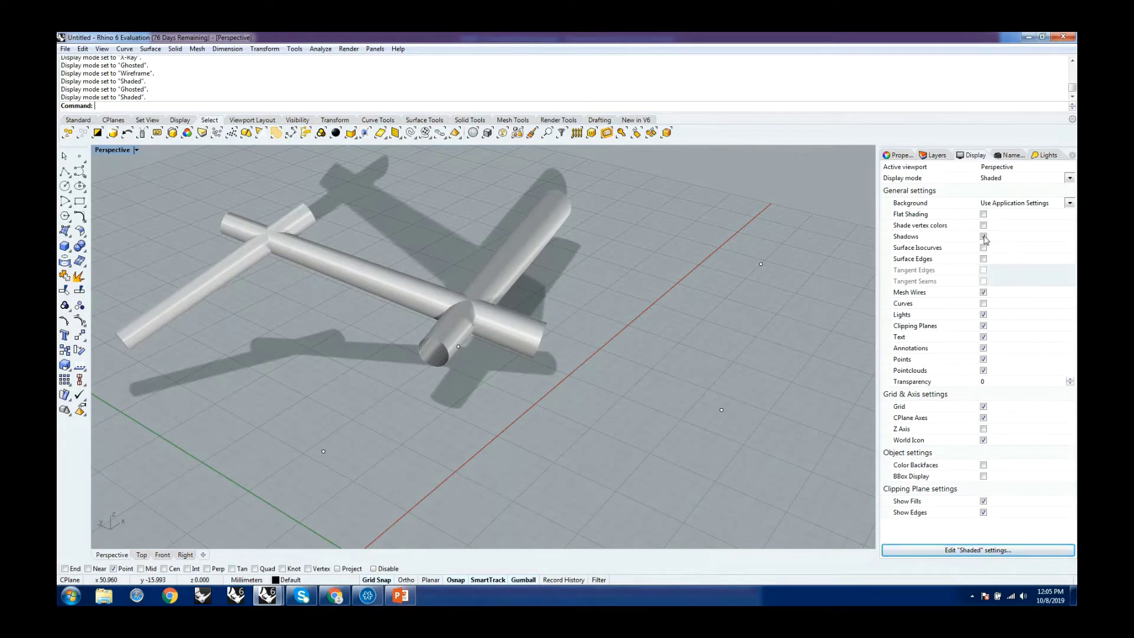
Turn off shadows and turn on surface edges in the Shaded display settings.
click(983, 237)
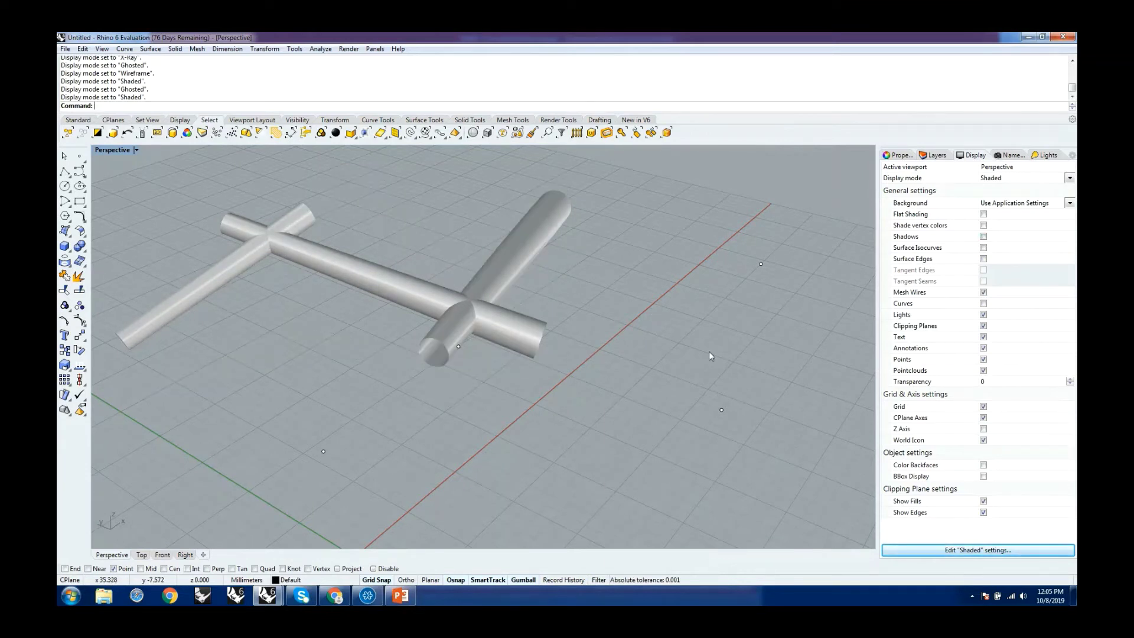
right_drag(654, 319, 708, 320)
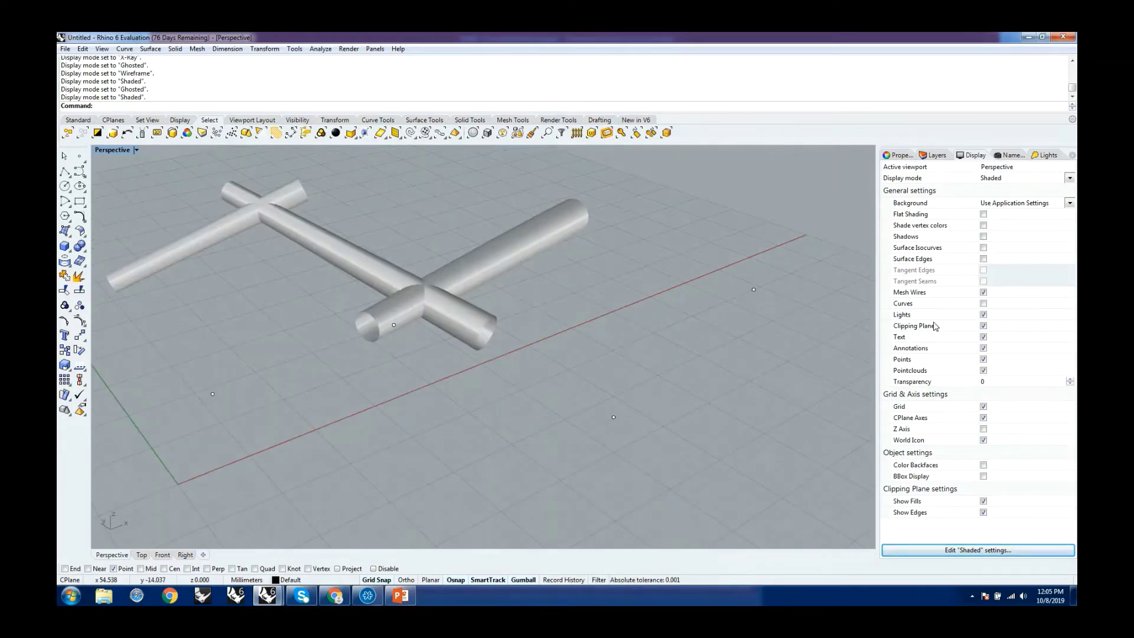
click(983, 259)
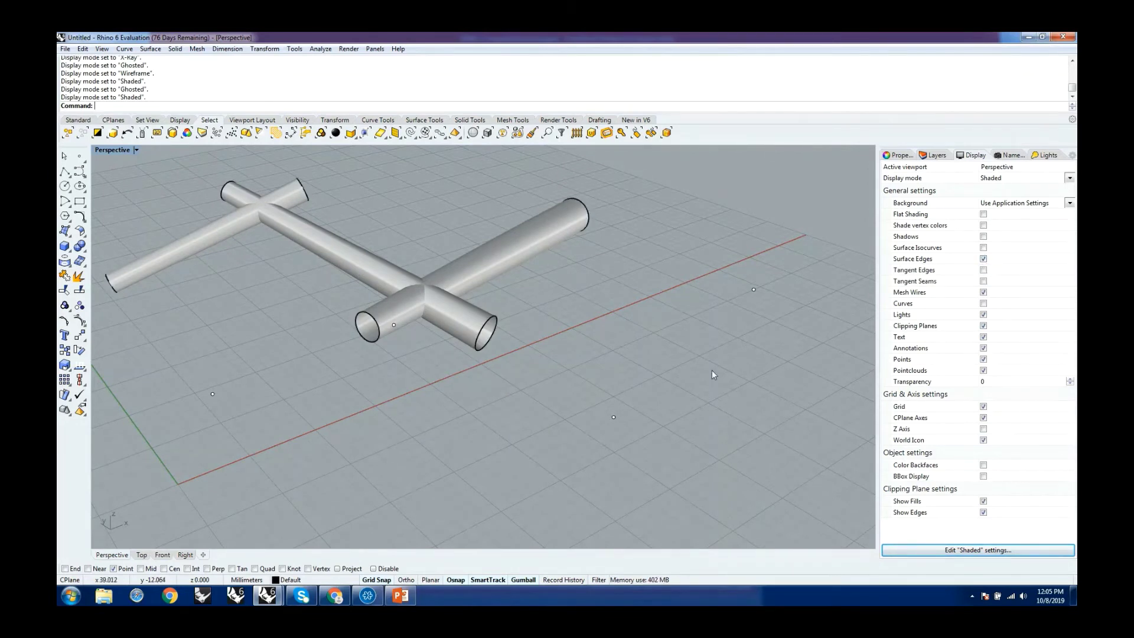
scroll(732, 375, down, 3)
right_drag(732, 370, 647, 365)
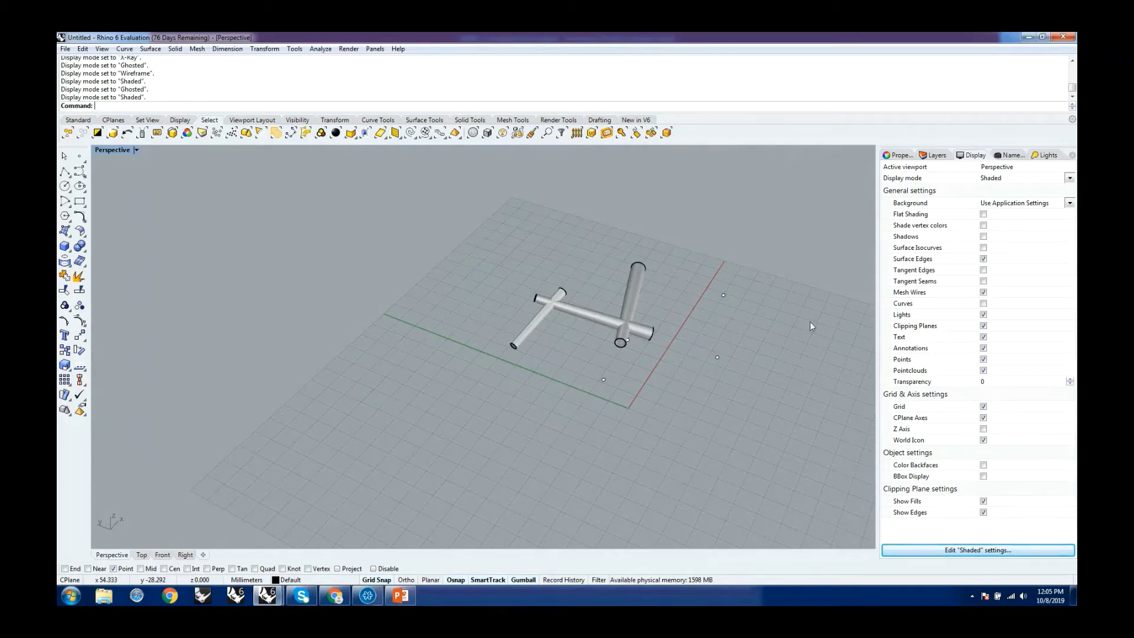
right_drag(810, 321, 782, 341)
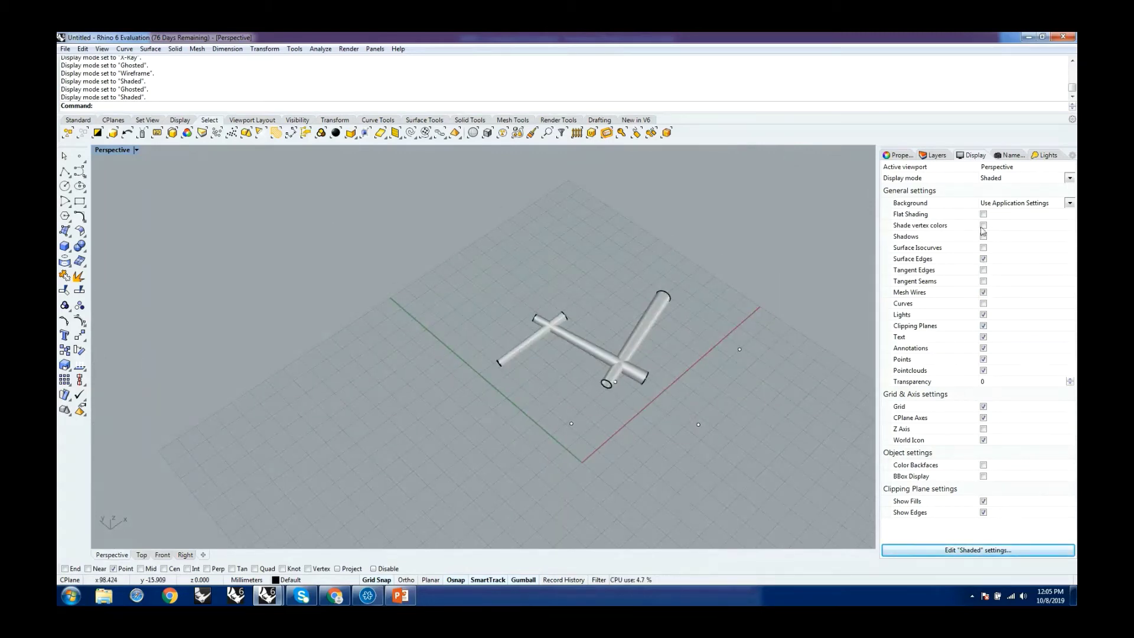
Show the layer list and set the Perspective viewport's display mode to Ghosted.
click(936, 156)
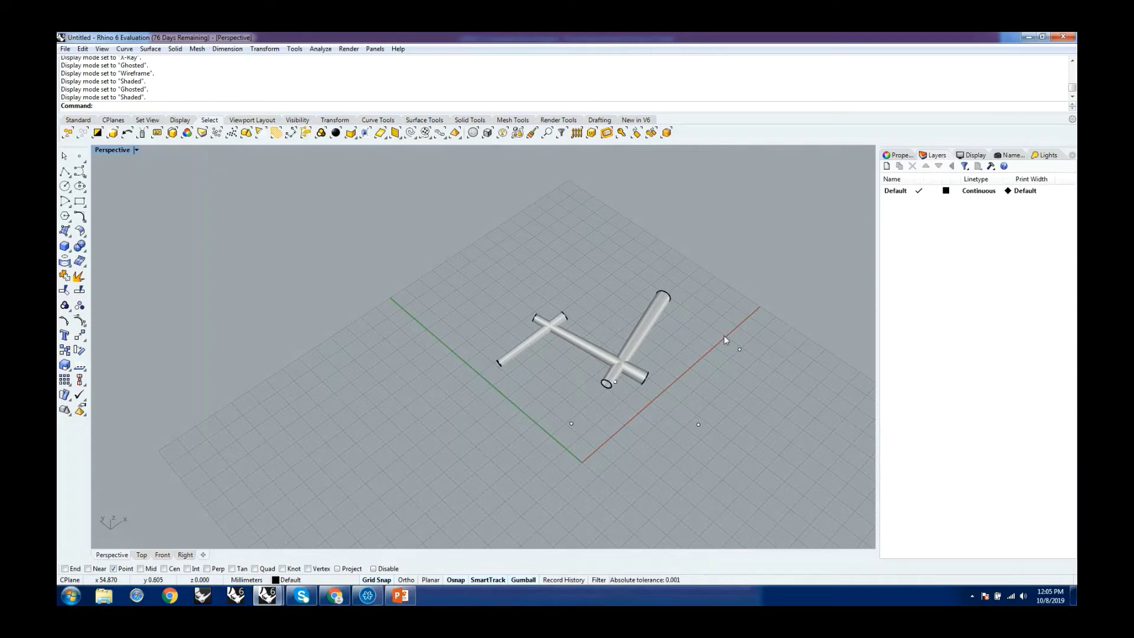
right_drag(678, 405, 700, 353)
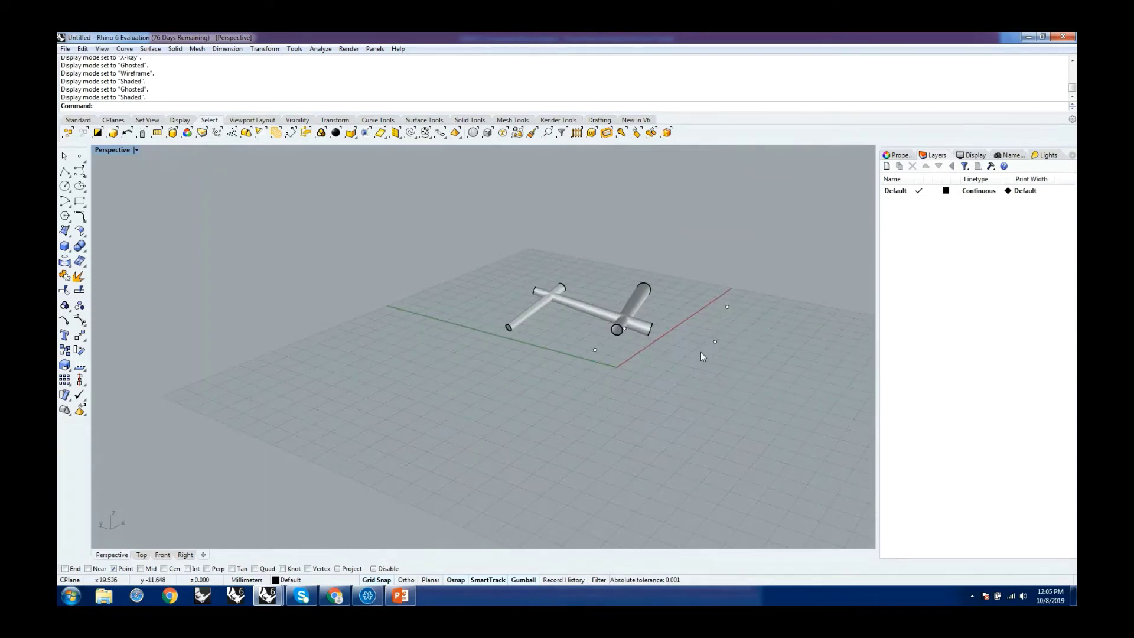
click(136, 150)
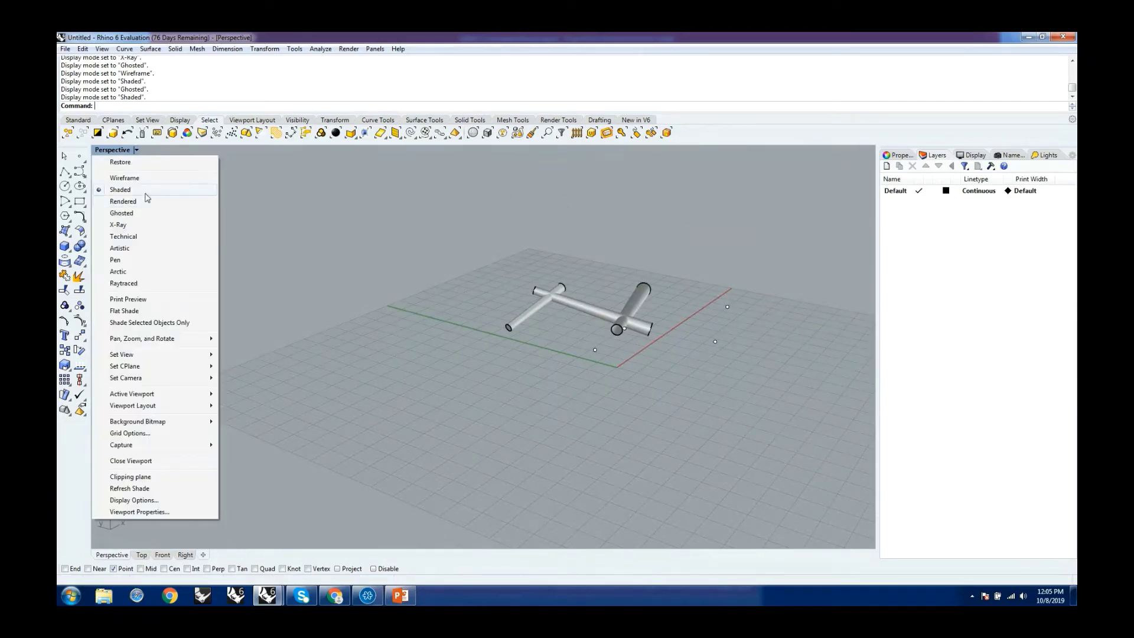
click(152, 214)
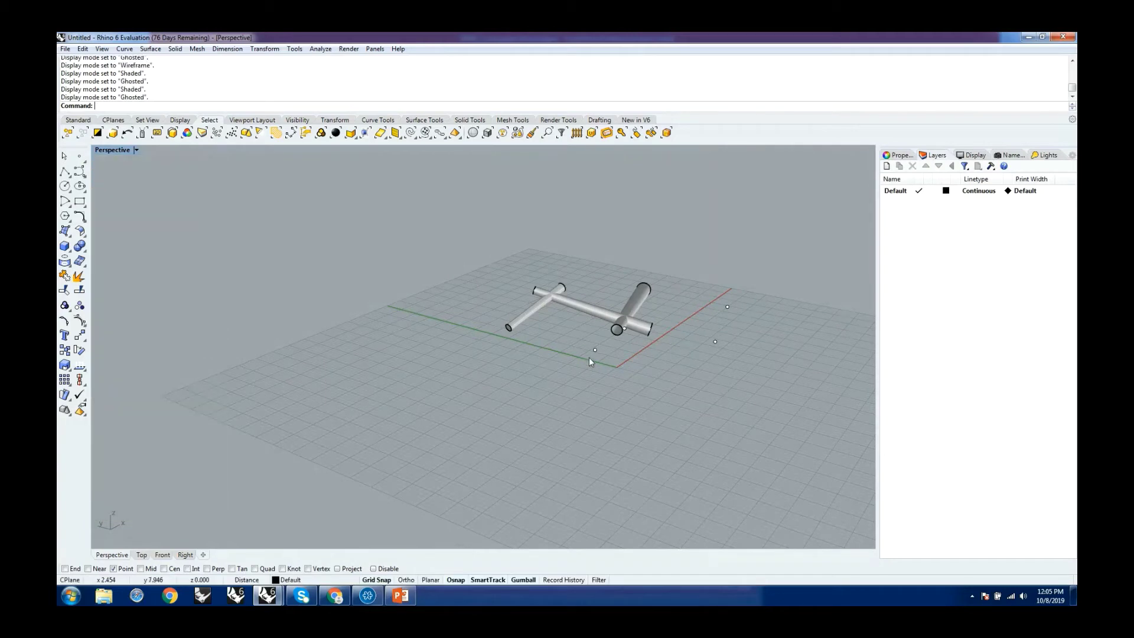
right_drag(590, 335, 567, 416)
scroll(575, 342, up, 5)
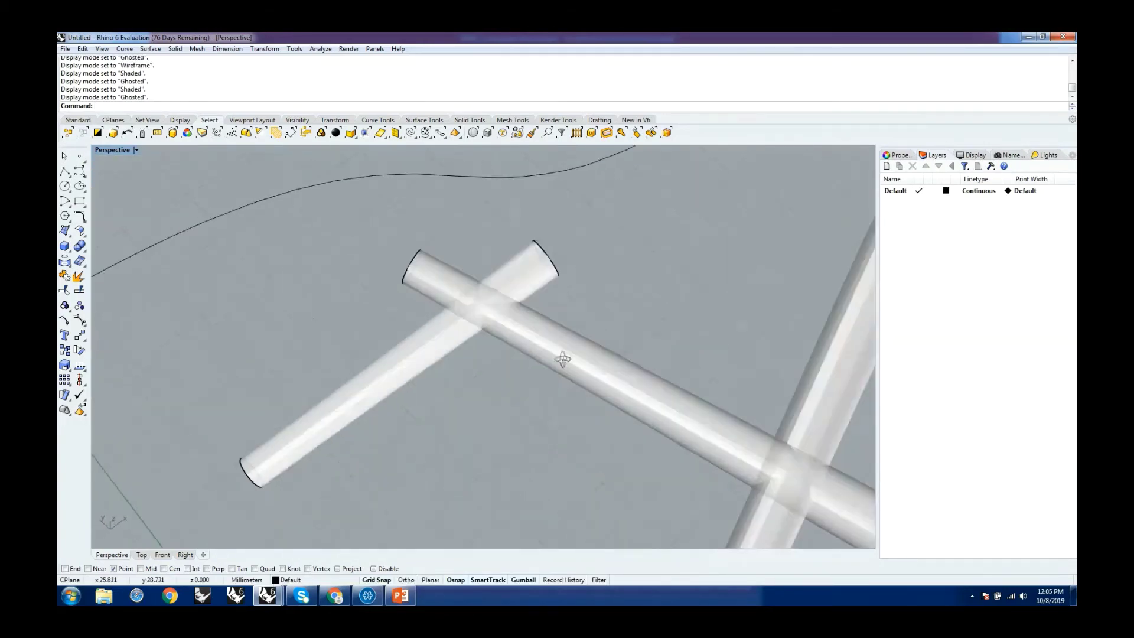
scroll(537, 320, down, 5)
Select all the crossing pipe segments and delete them, keeping the underlying curves.
click(531, 286)
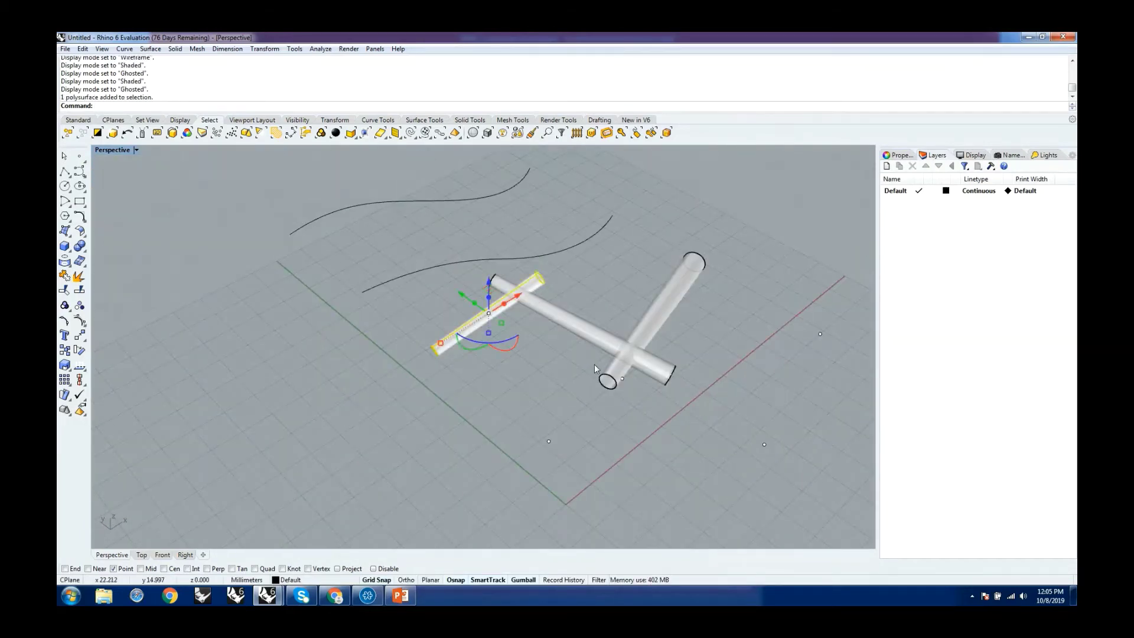
click(674, 285)
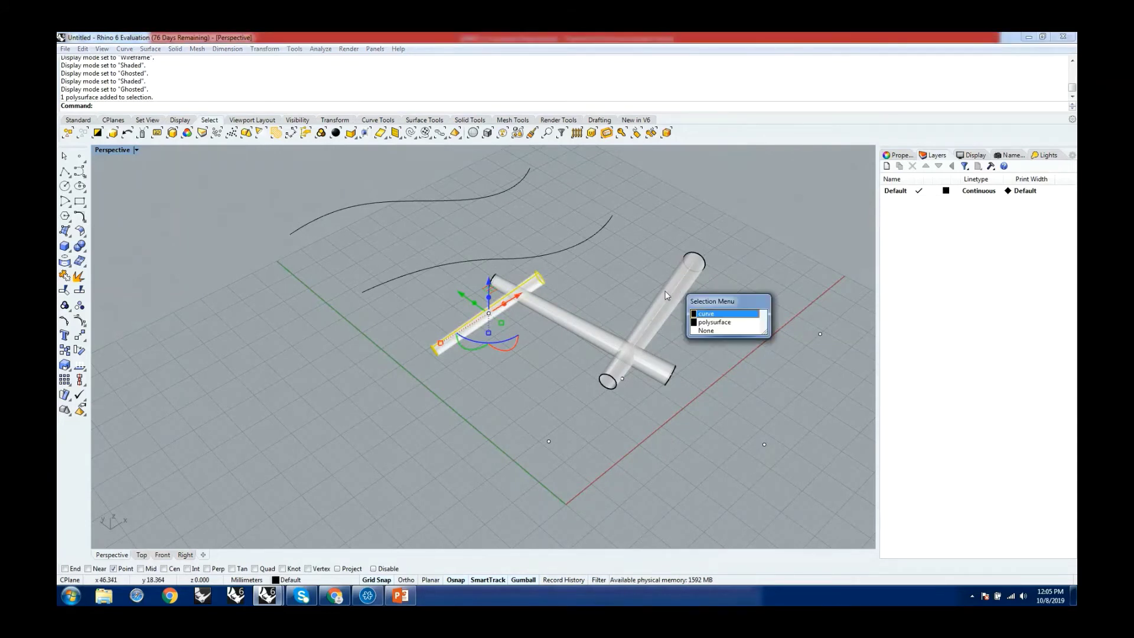
click(709, 311)
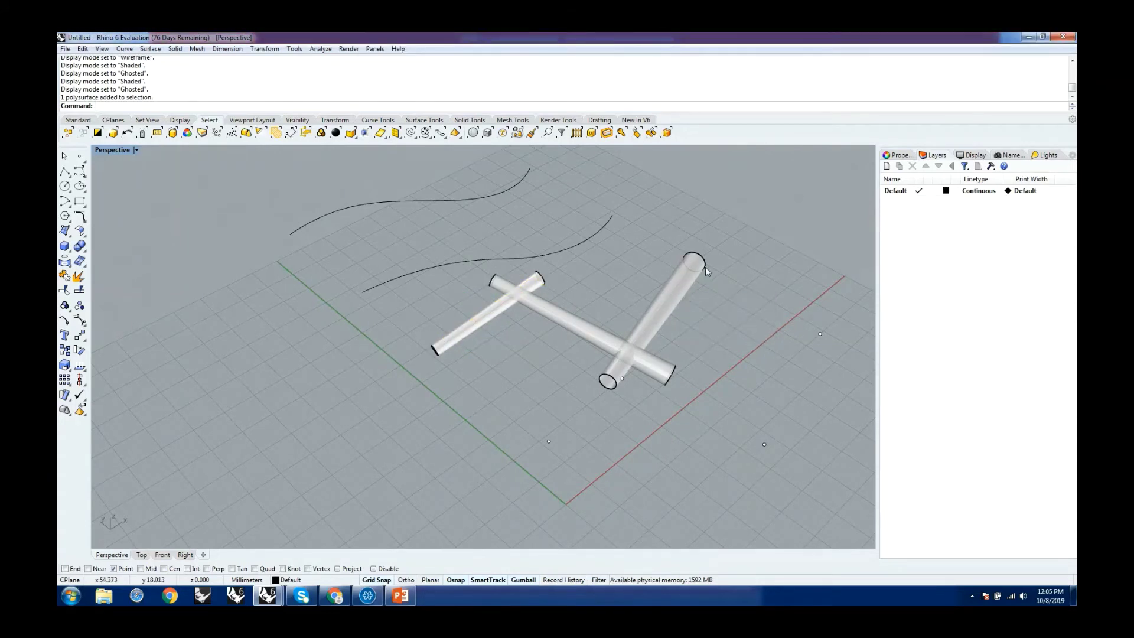
shift+click(571, 311)
shift+click(547, 283)
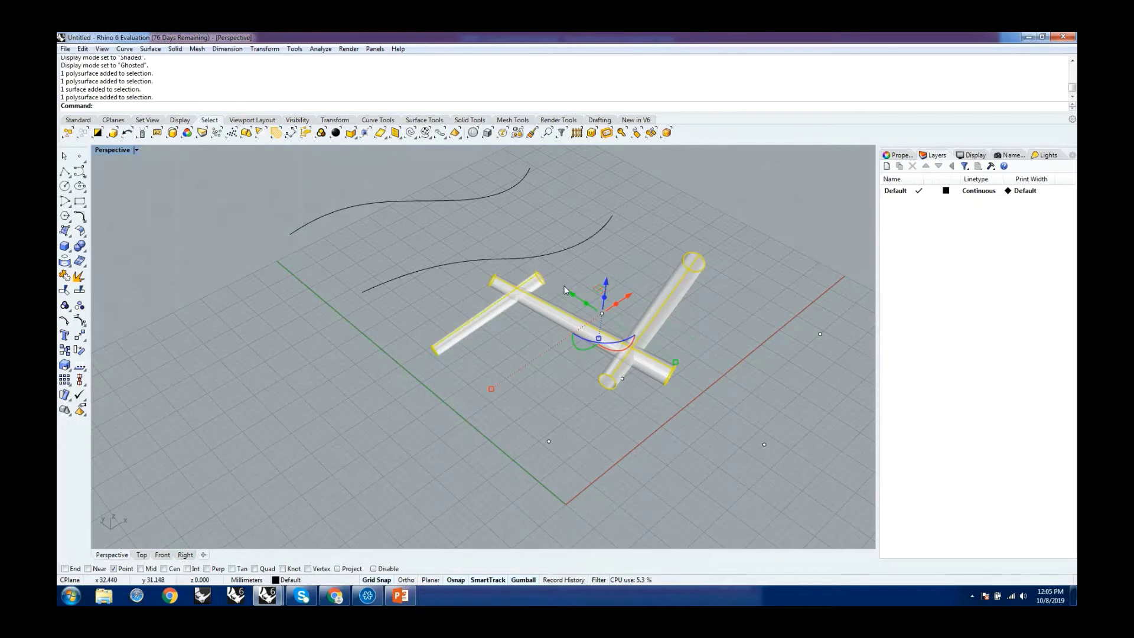
key(Delete)
Narrow the side panel to give the viewport with the remaining curves more room.
right_drag(579, 331, 501, 250)
scroll(580, 372, up, 5)
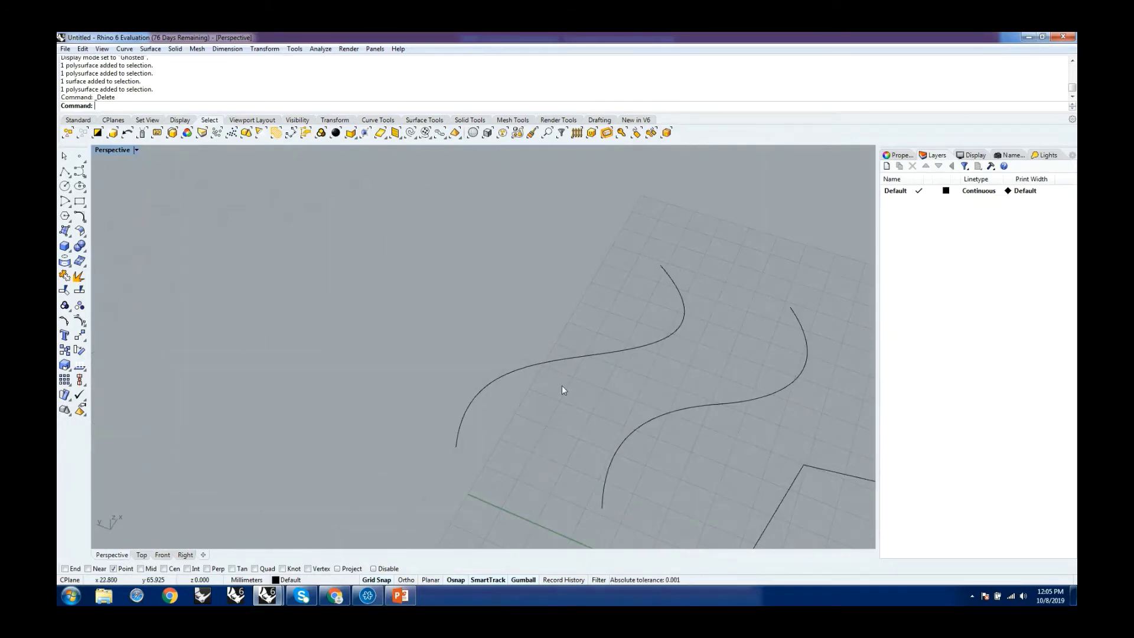
scroll(561, 384, down, 5)
mouse_move(549, 352)
right_down()
mouse_move(572, 372)
mouse_move(683, 369)
mouse_move(567, 369)
mouse_move(556, 352)
right_up()
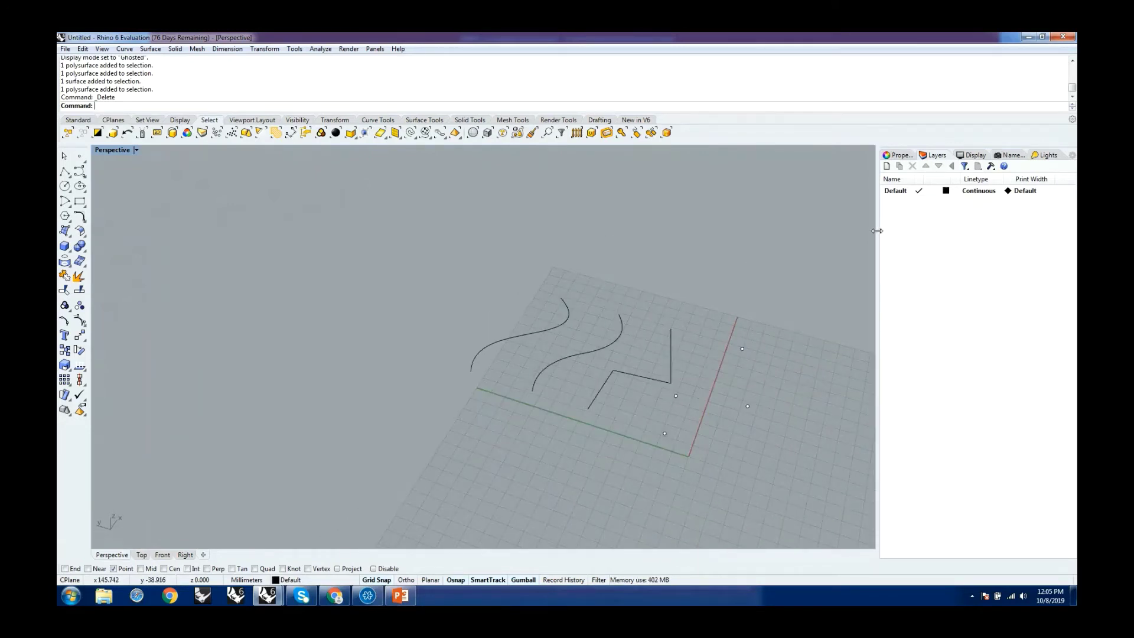
drag(1006, 239, 992, 239)
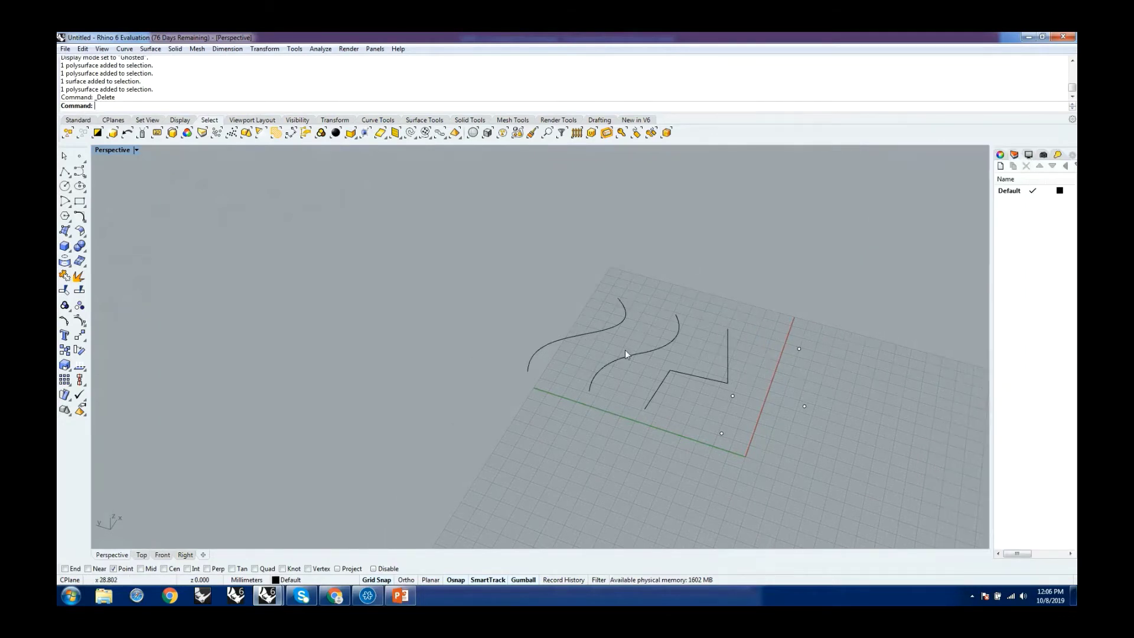
Start a Pipe along the S-shaped curve farthest from the polyline, using diameter input and round caps.
scroll(625, 349, up, 2)
scroll(622, 355, up, 1)
text(Pipe)
key(Return)
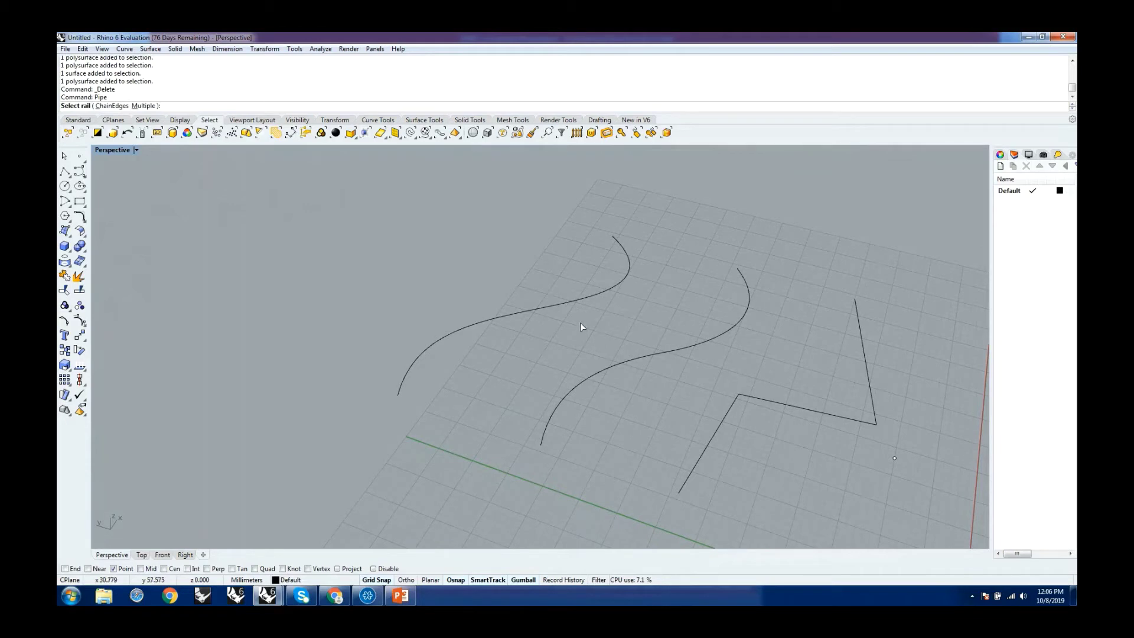
click(550, 307)
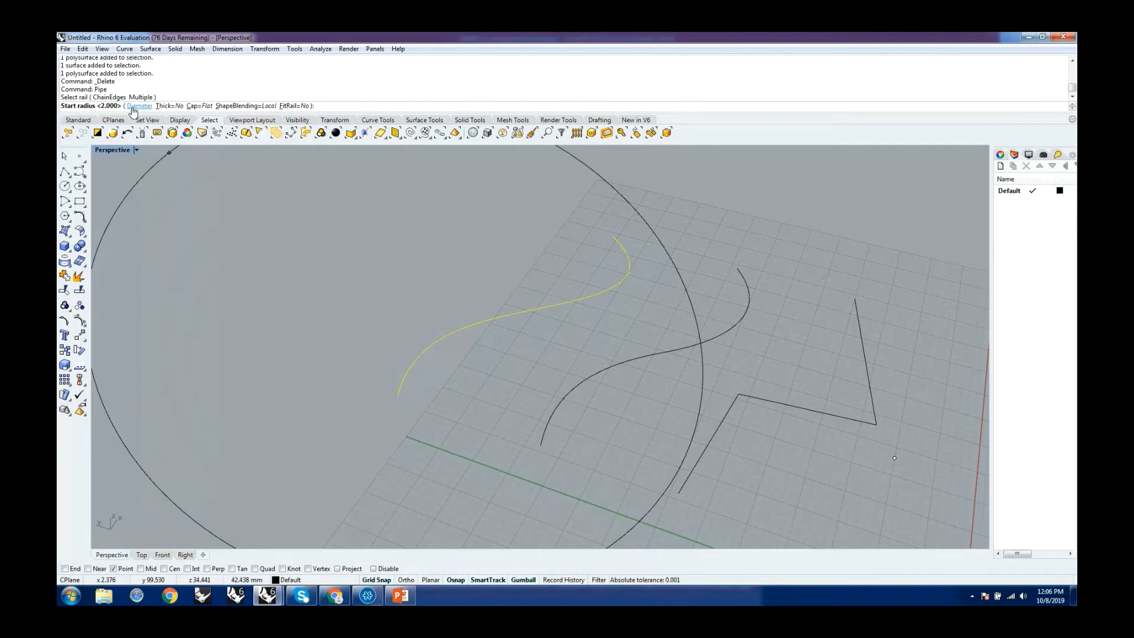
click(134, 107)
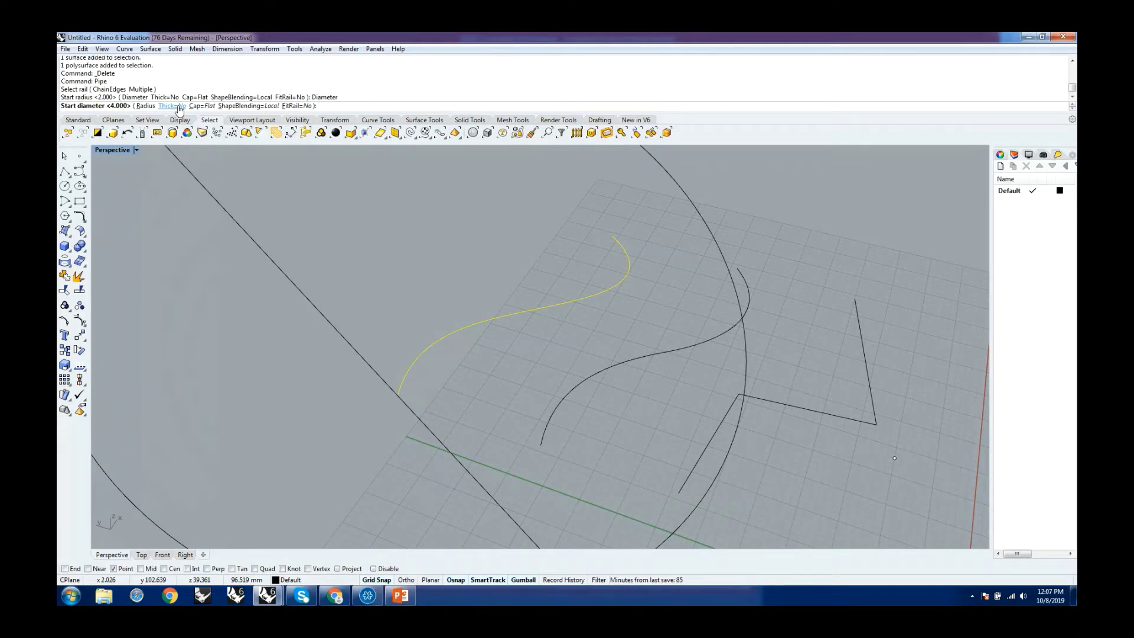
click(201, 106)
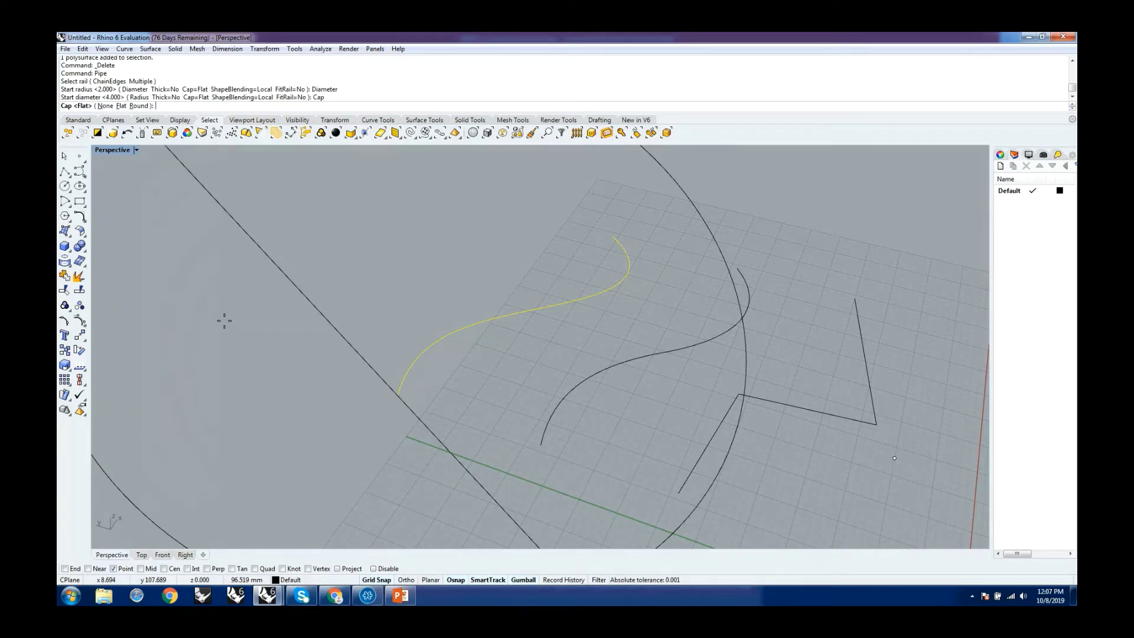
click(137, 107)
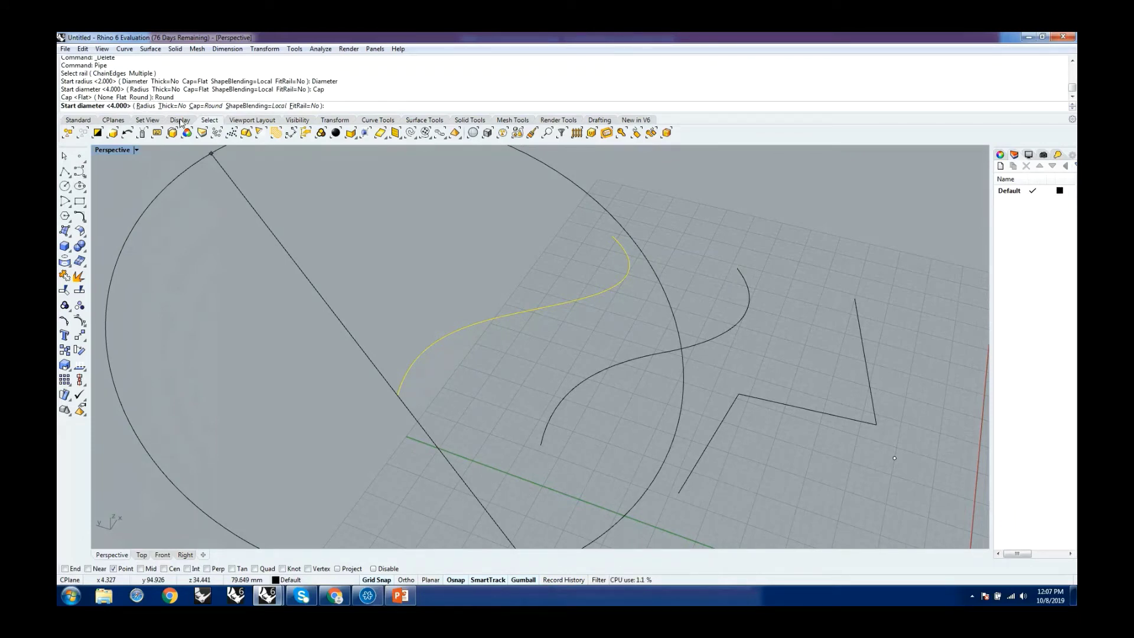
Set the pipe's shape blending to Global, with rail fitting off and the caps kept round.
click(250, 107)
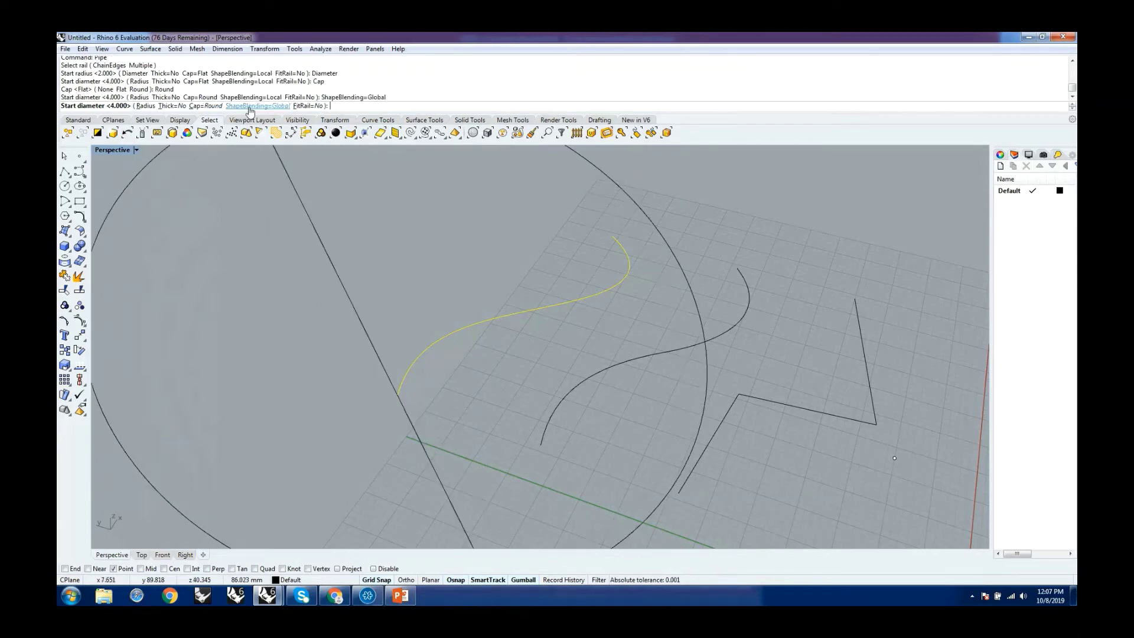
click(266, 107)
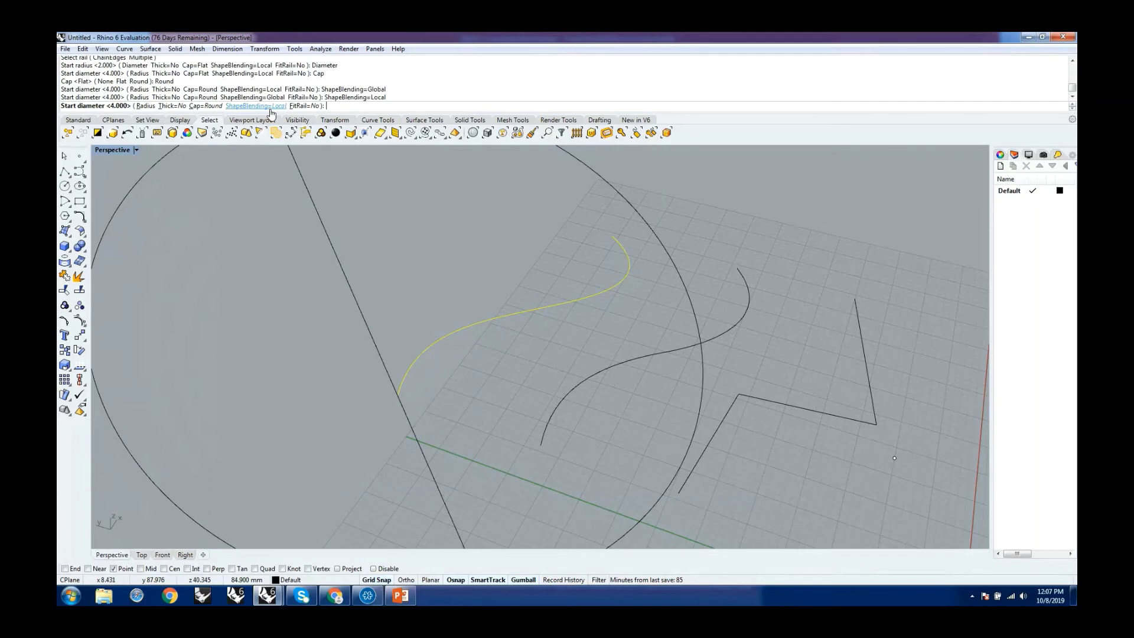
click(269, 110)
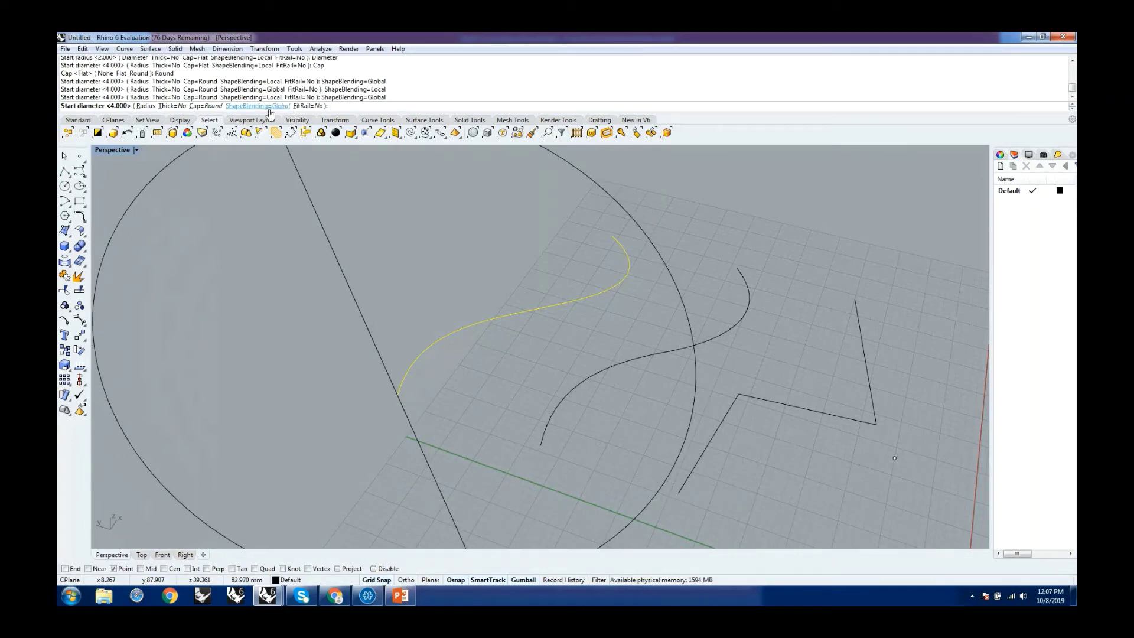
click(307, 105)
click(304, 108)
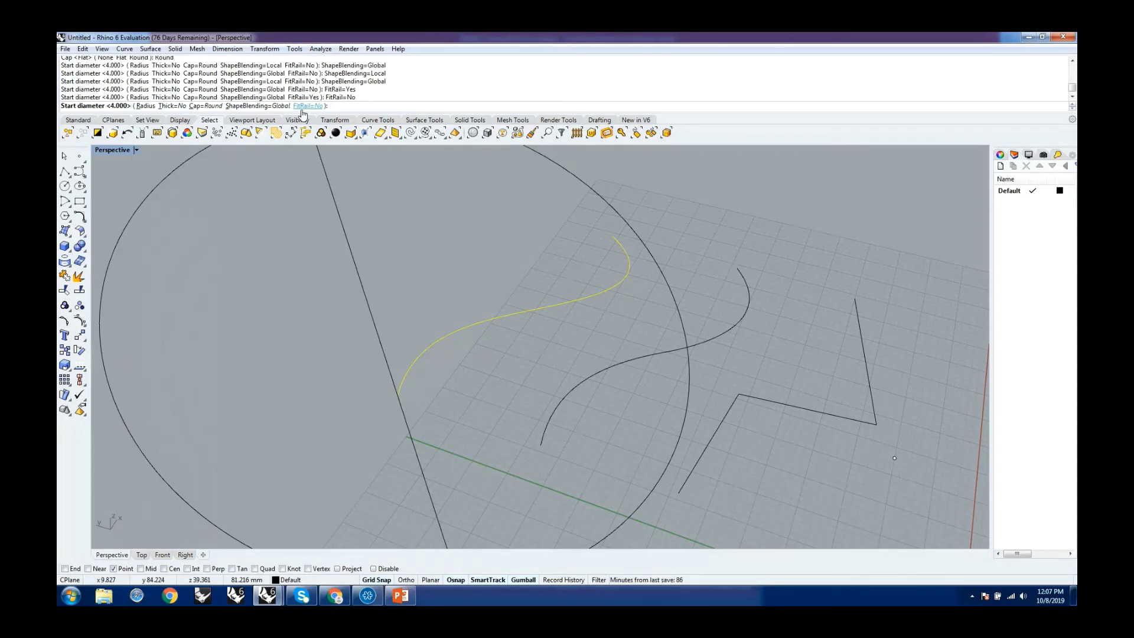
click(205, 108)
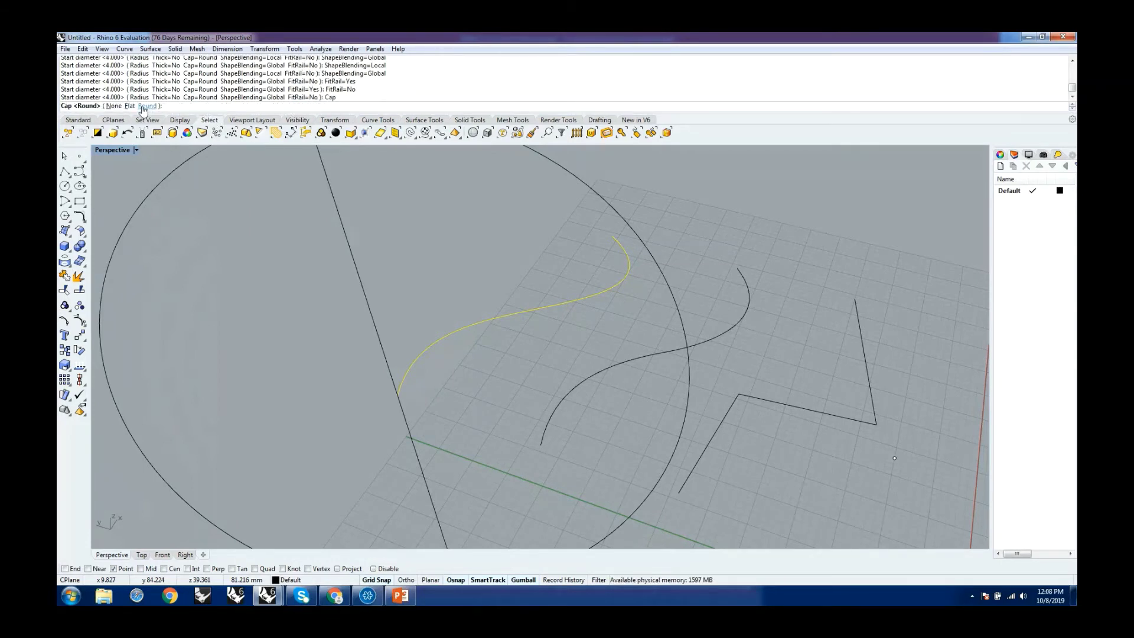
click(151, 108)
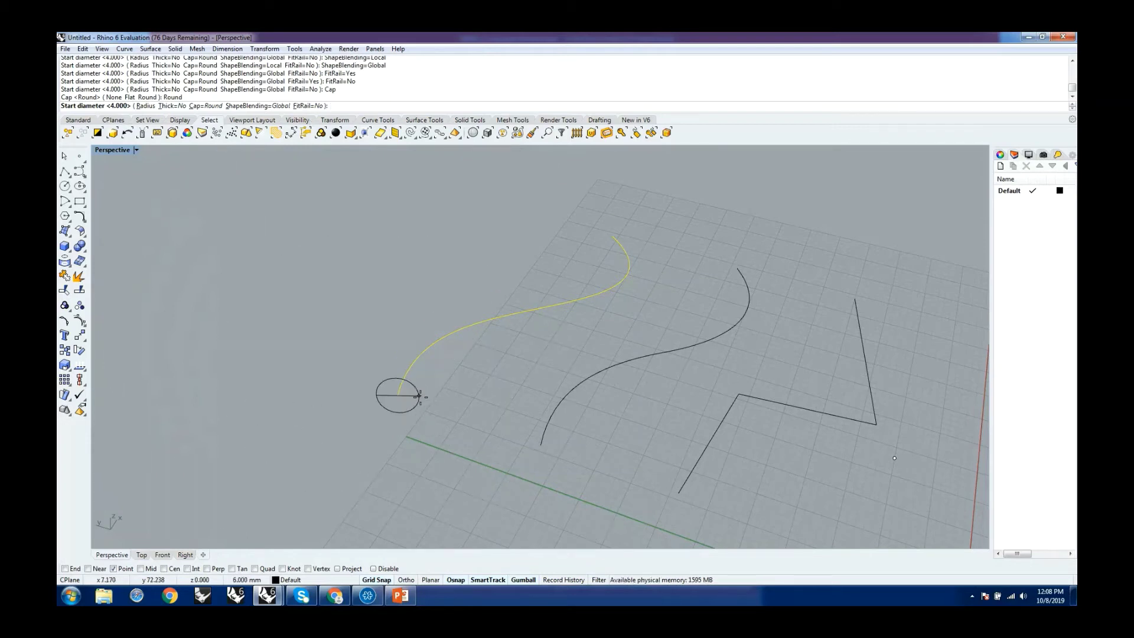
Switch the pipe to radius input and set a start radius of 1 mm and an end radius of 2 mm.
click(146, 106)
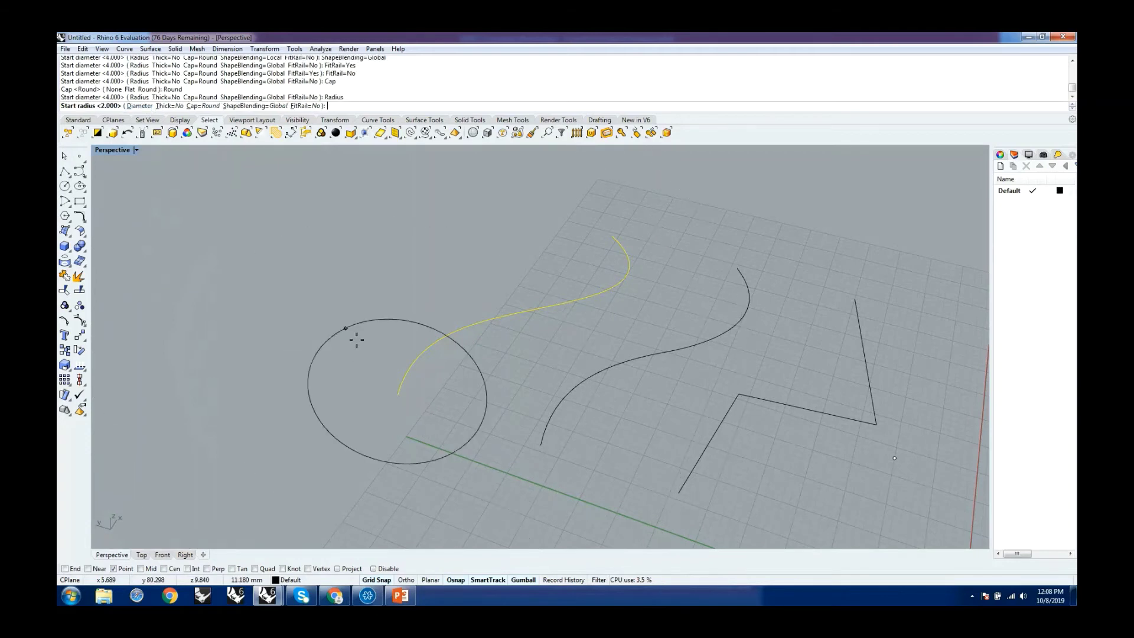
text(1)
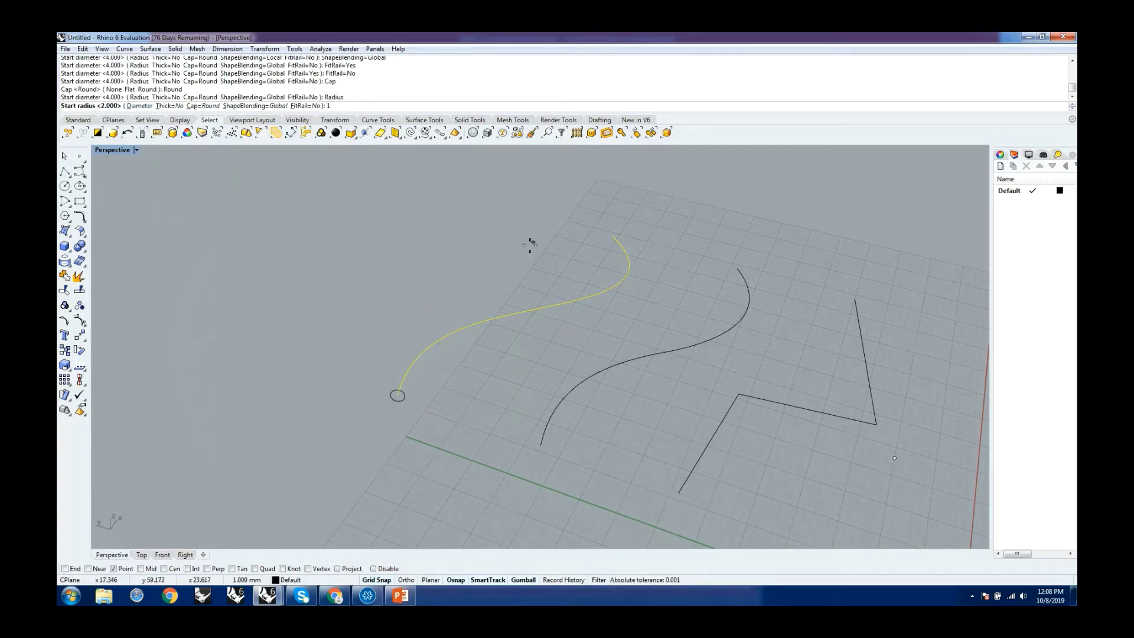
key(Return)
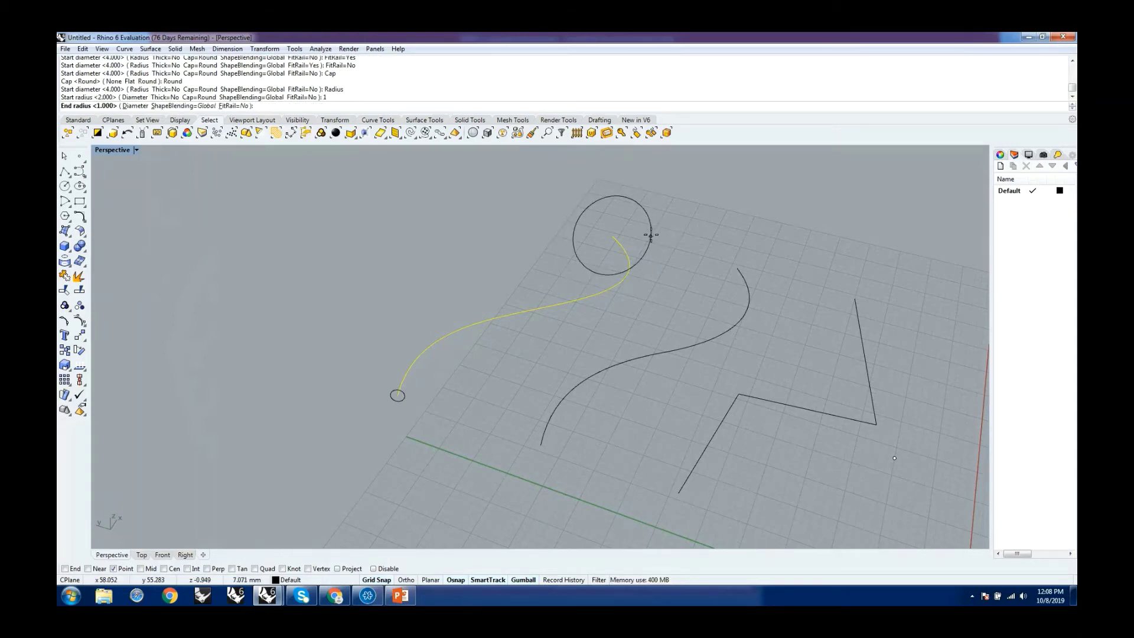
text(2)
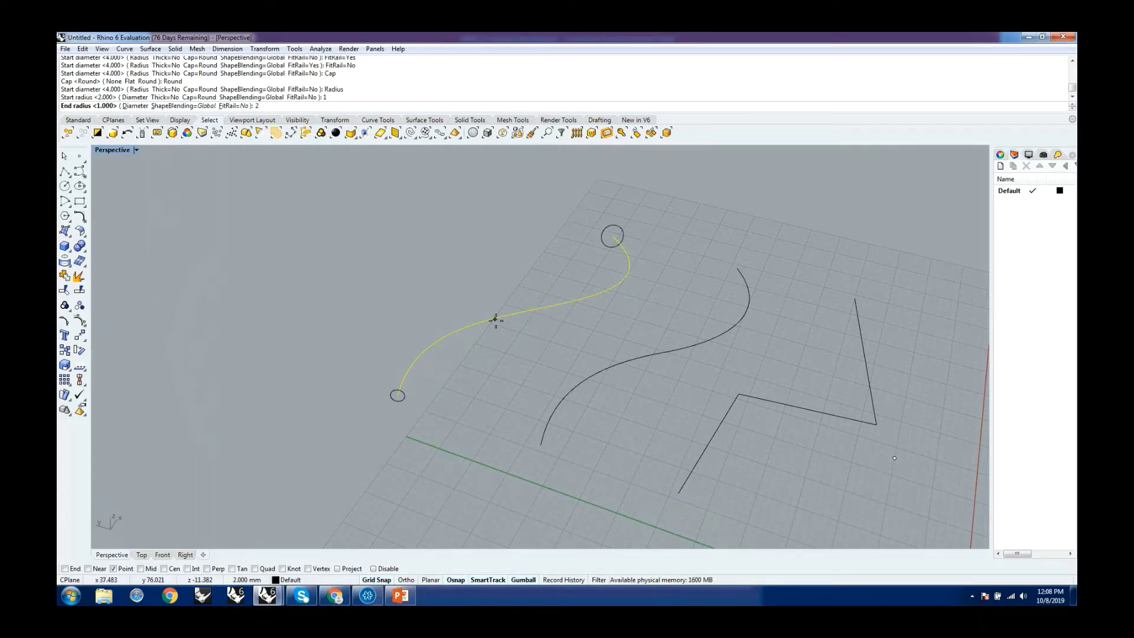
key(Return)
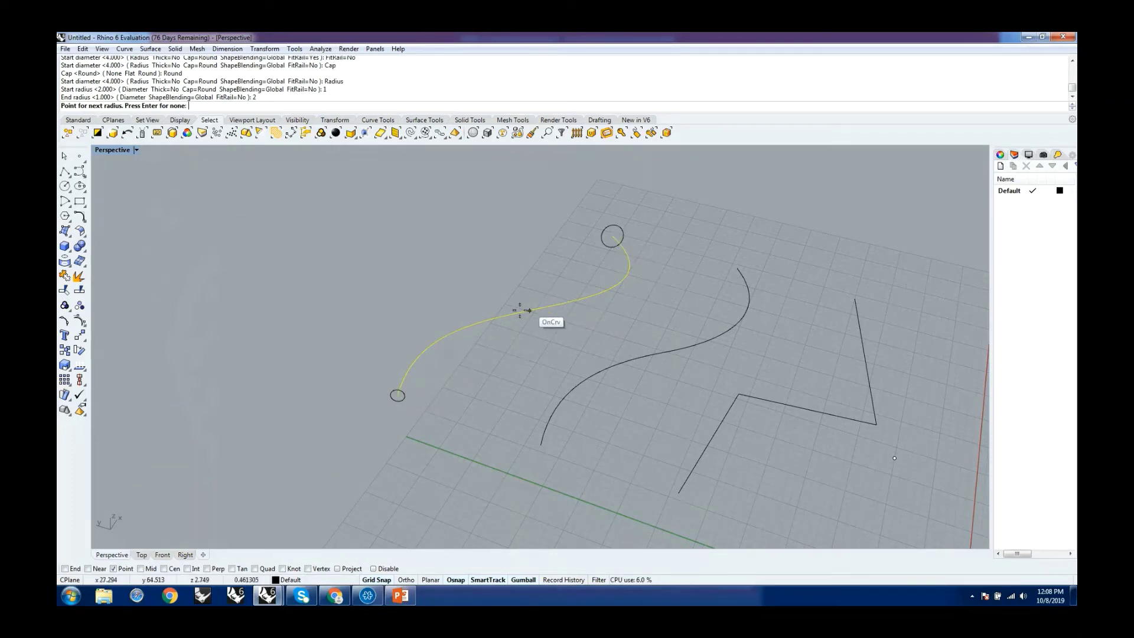
Enable midpoint snapping, add a 4 mm radius at the S-shaped curve's midpoint, and finish the pipe.
click(152, 569)
click(553, 308)
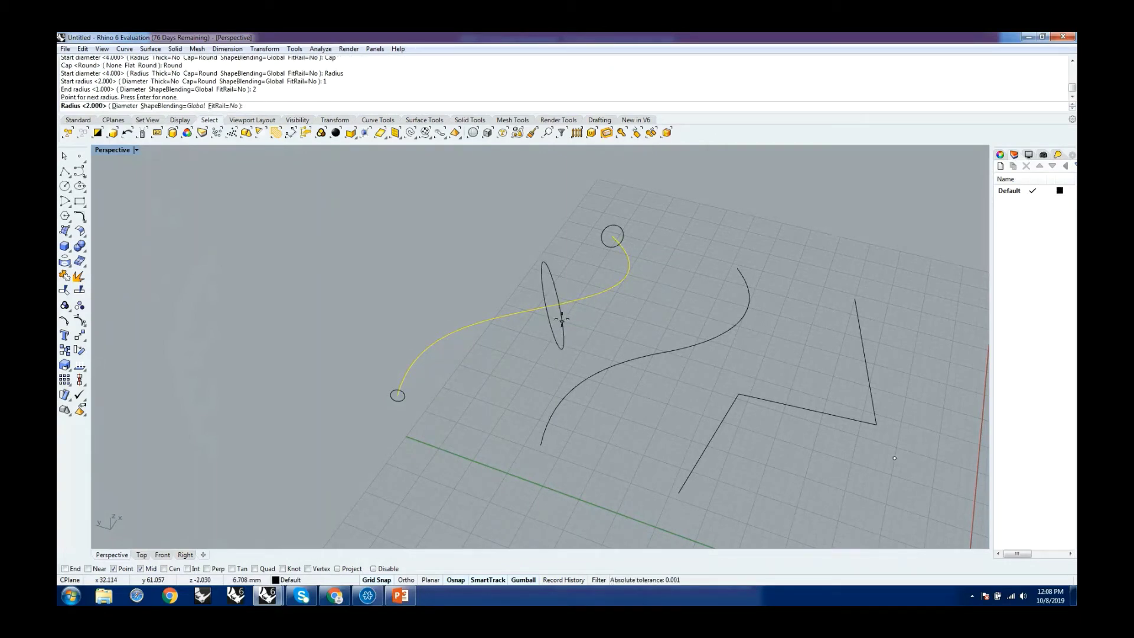
text(4)
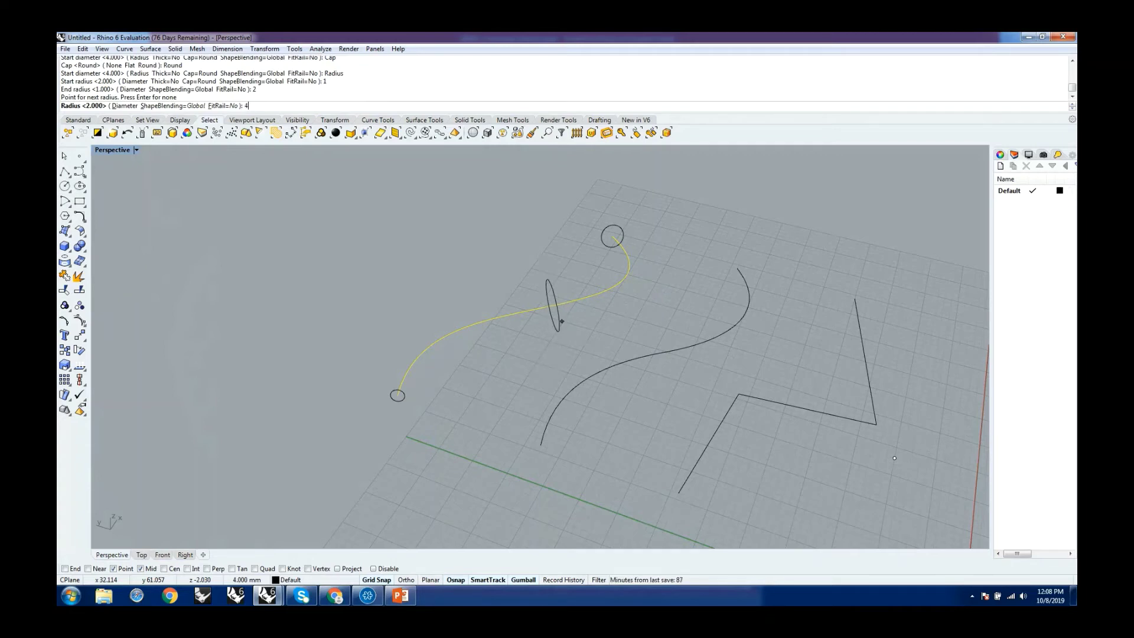
key(Return)
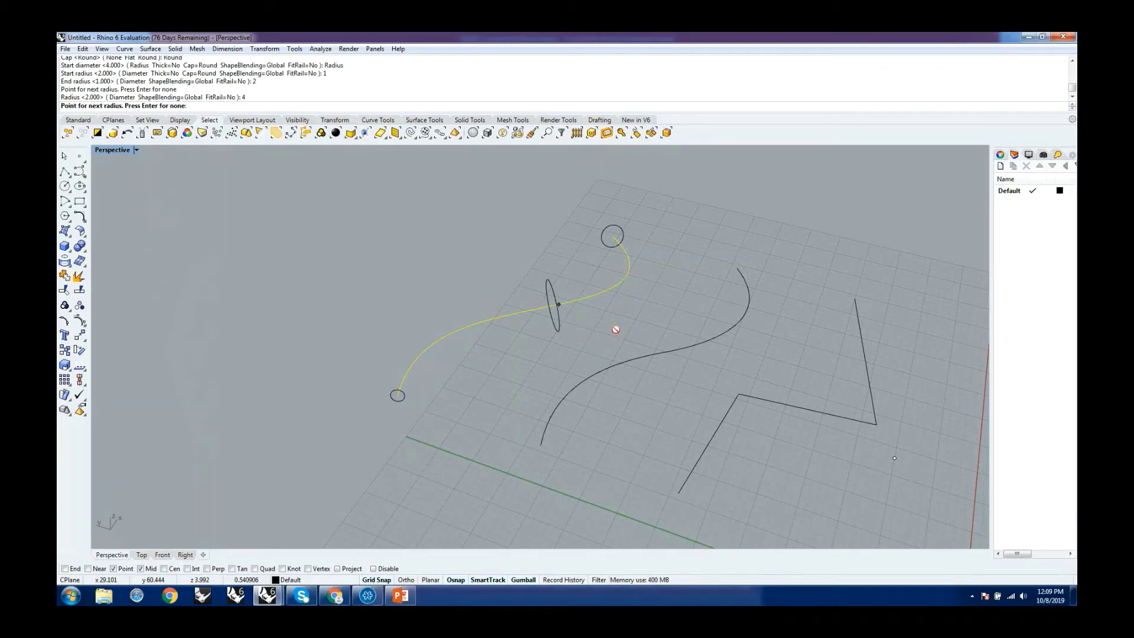
key(Return)
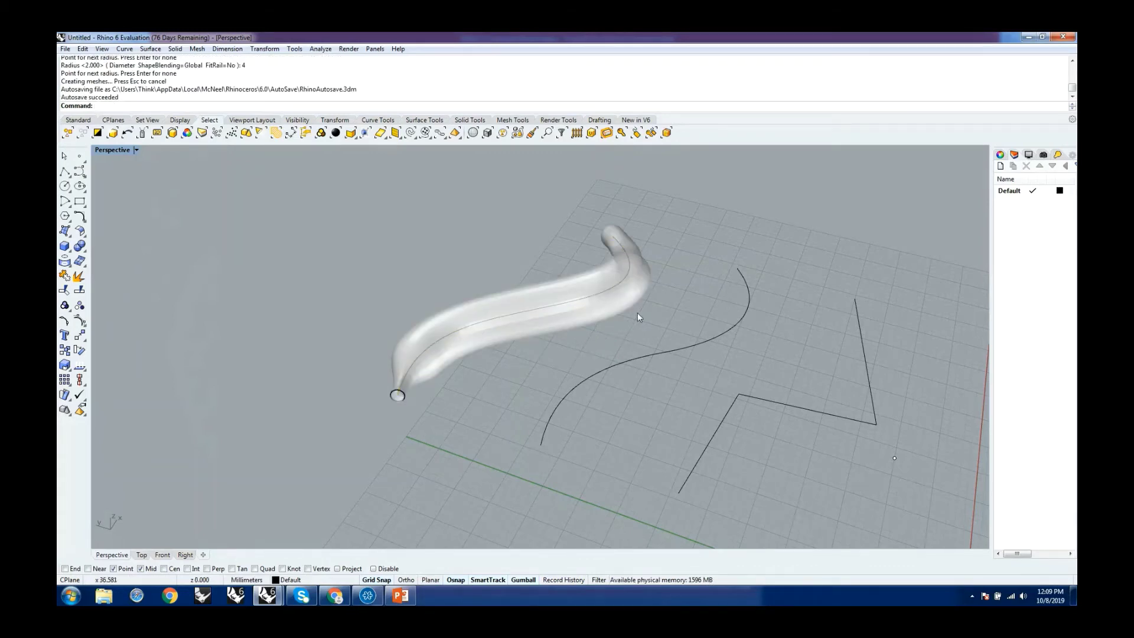
Switch the Perspective viewport to the Shaded display mode and inspect the pipe.
right_drag(636, 313, 484, 318)
click(136, 150)
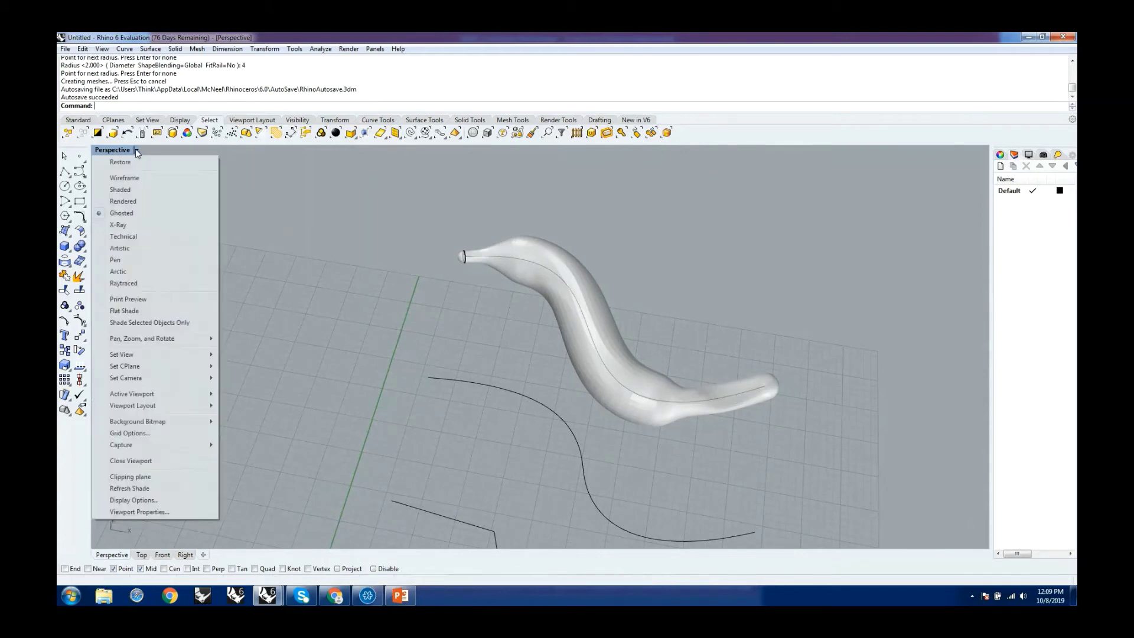
click(311, 188)
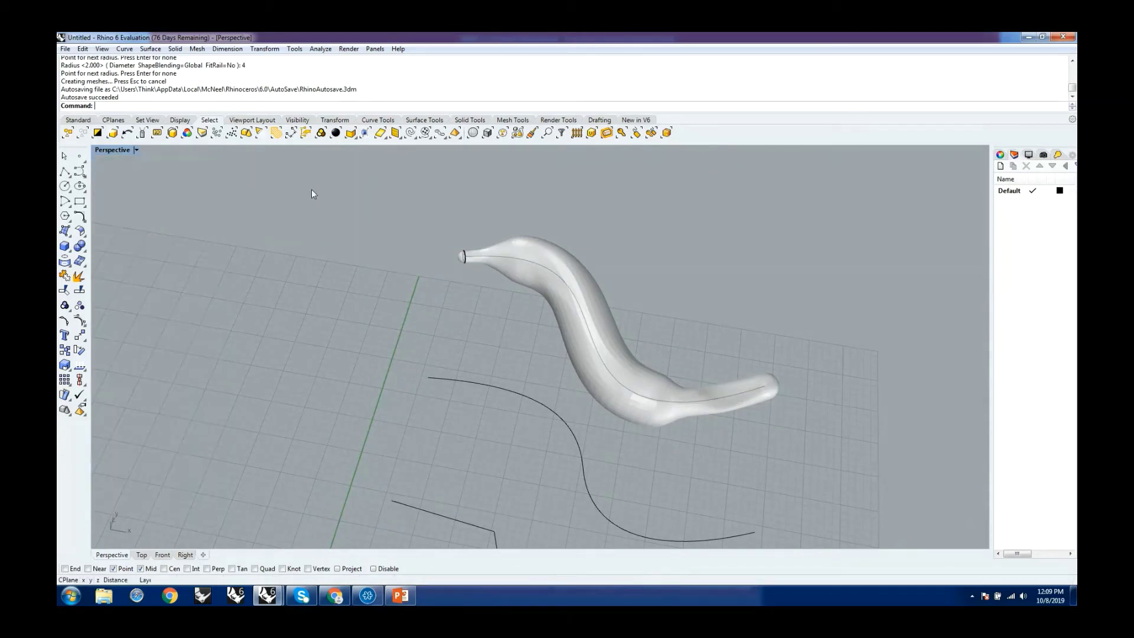
click(136, 150)
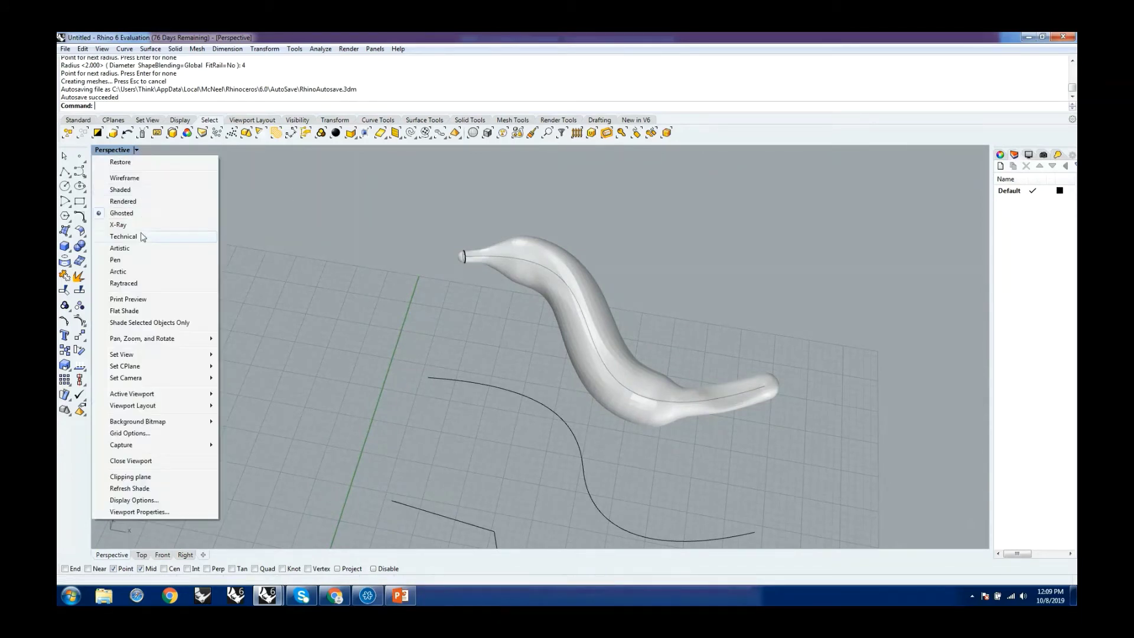
click(120, 189)
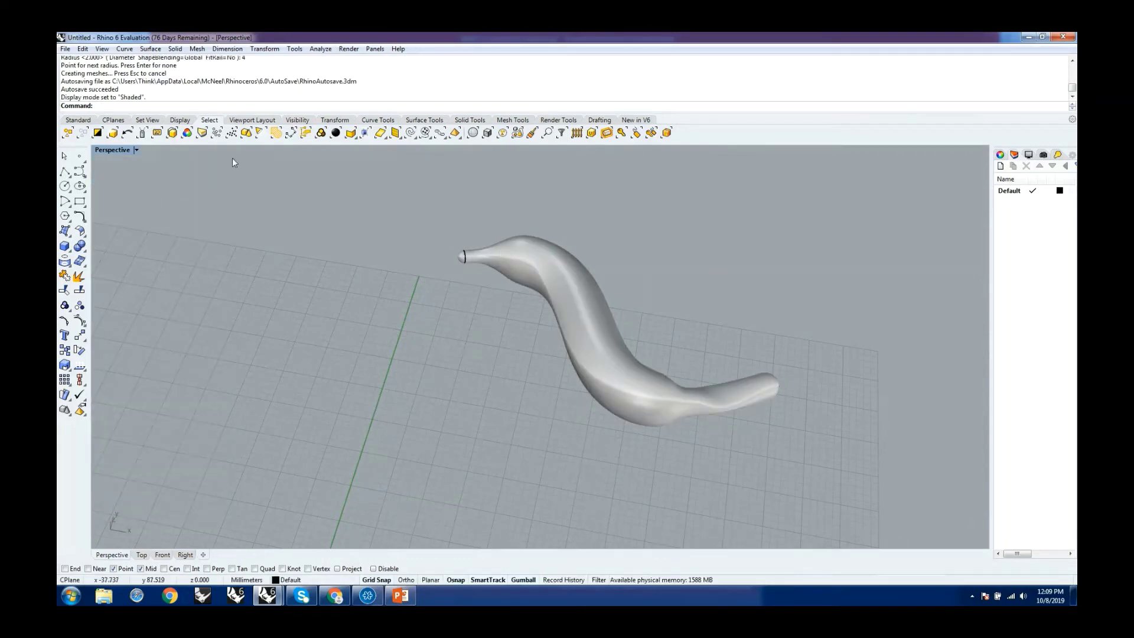
right_drag(709, 427, 643, 348)
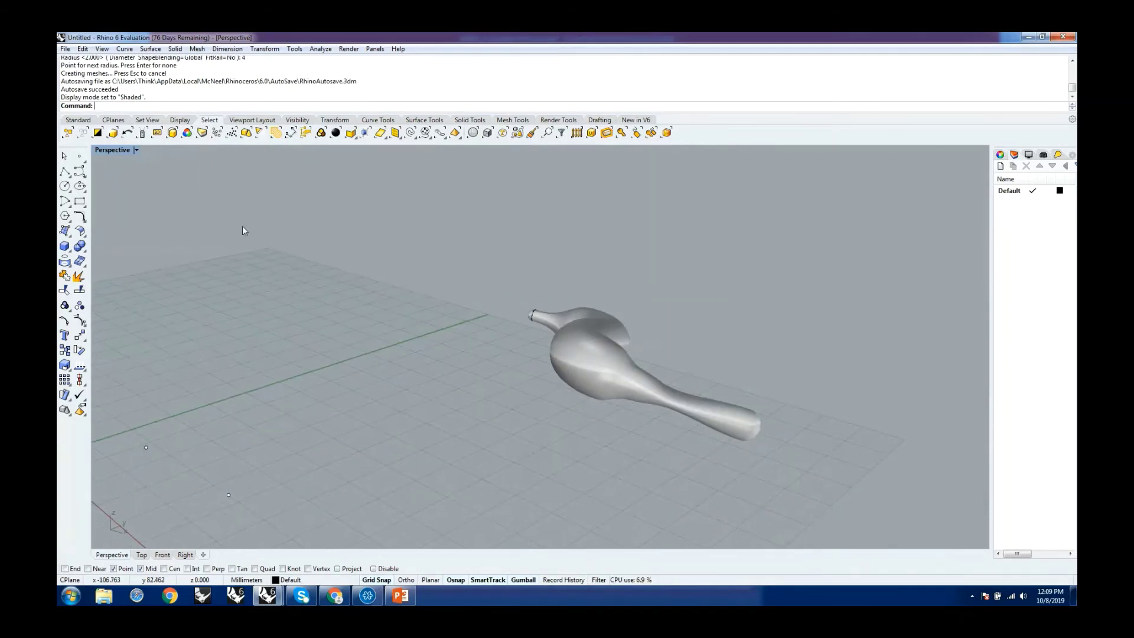
Set the Perspective viewport to the Arctic display mode and inspect the pipe from several sides.
click(136, 150)
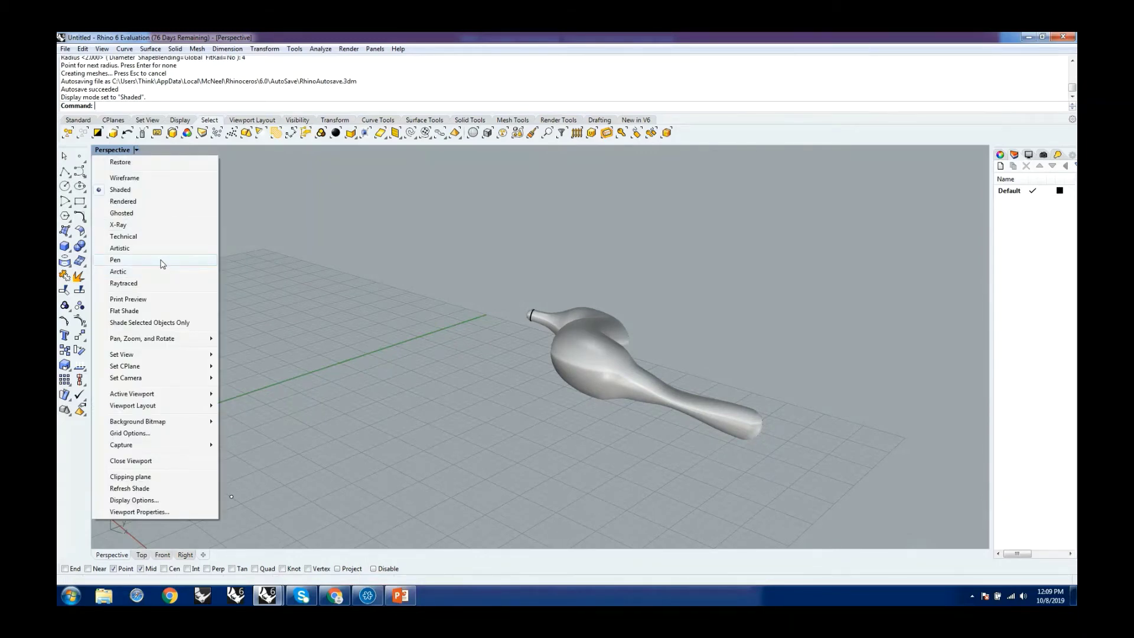
click(145, 273)
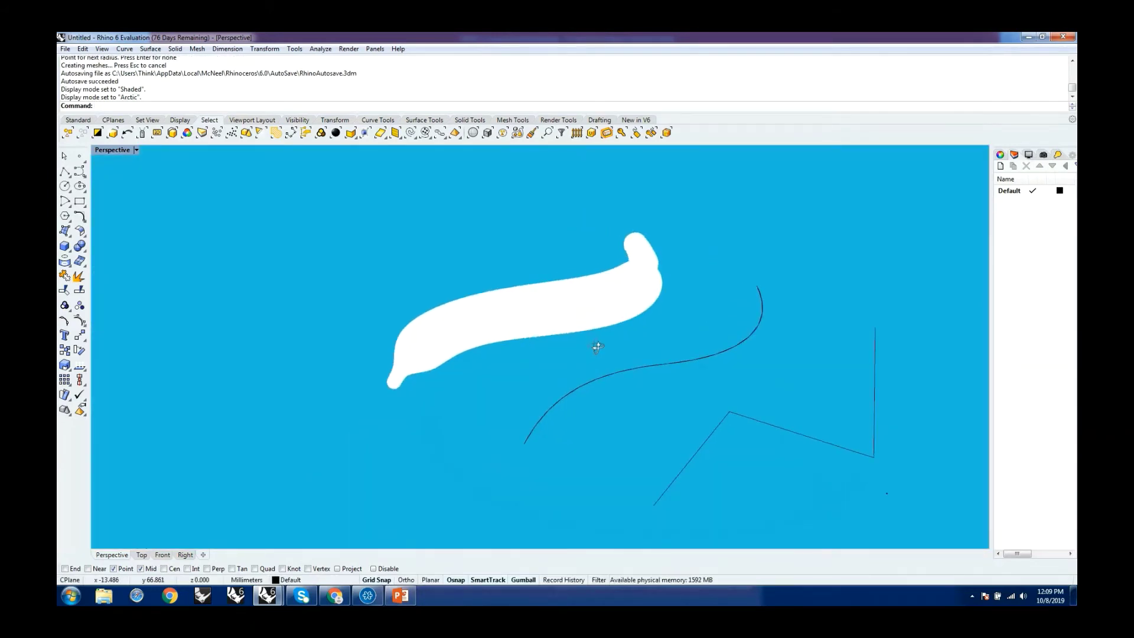
right_drag(598, 346, 596, 349)
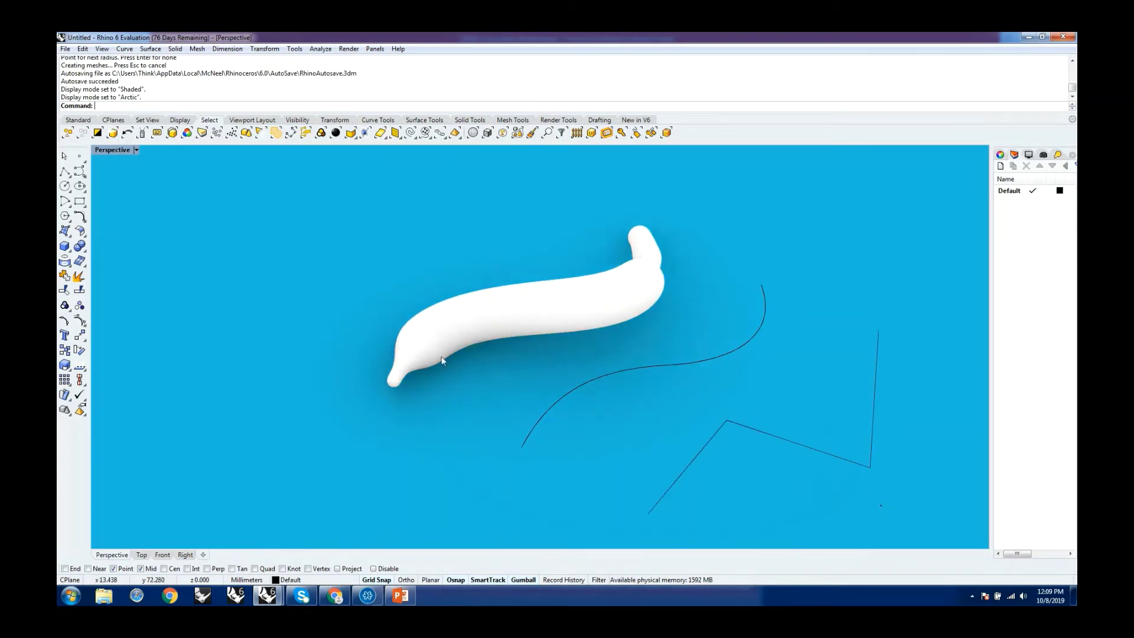
mouse_move(648, 314)
right_down()
mouse_move(637, 322)
mouse_move(545, 284)
right_up()
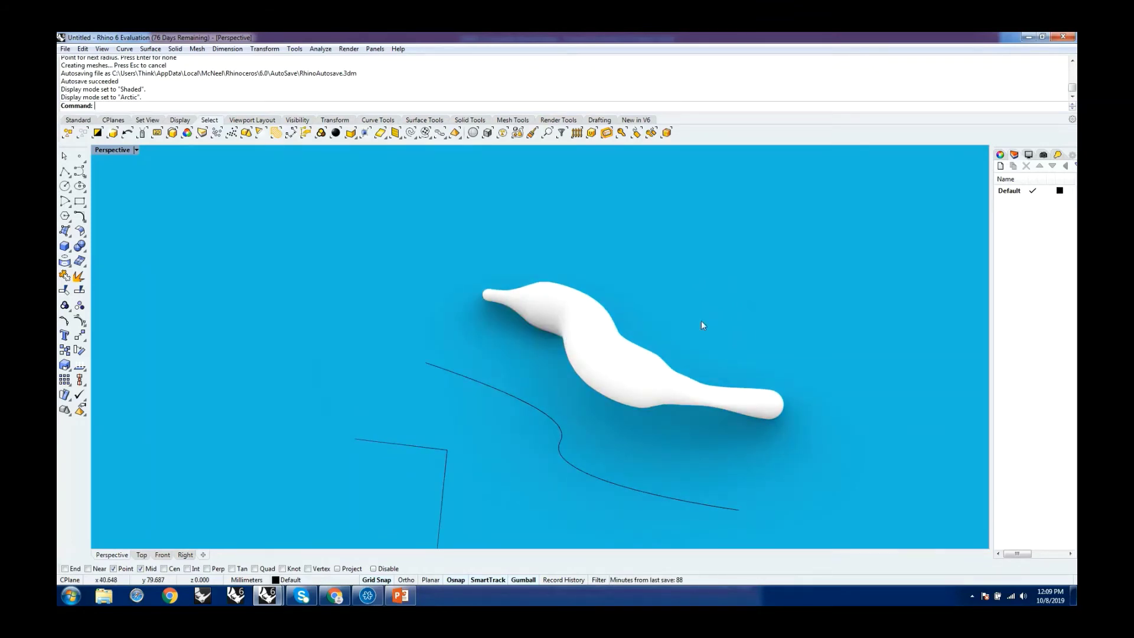
right_drag(701, 324, 448, 296)
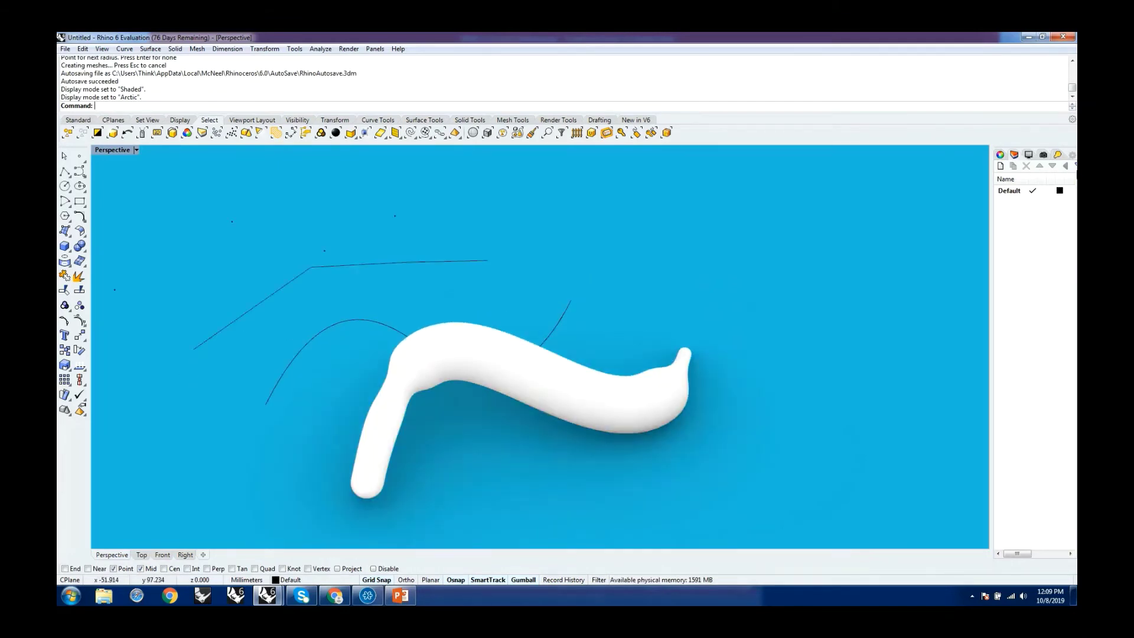
Turn off the display of curves in the Arctic display settings.
click(1028, 155)
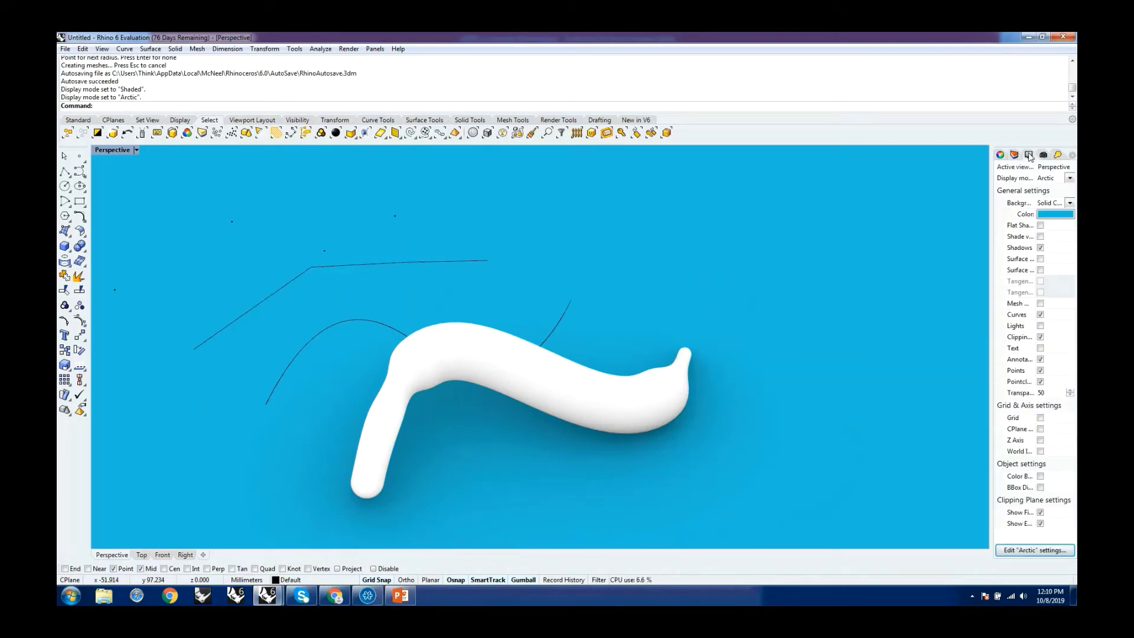
click(1040, 314)
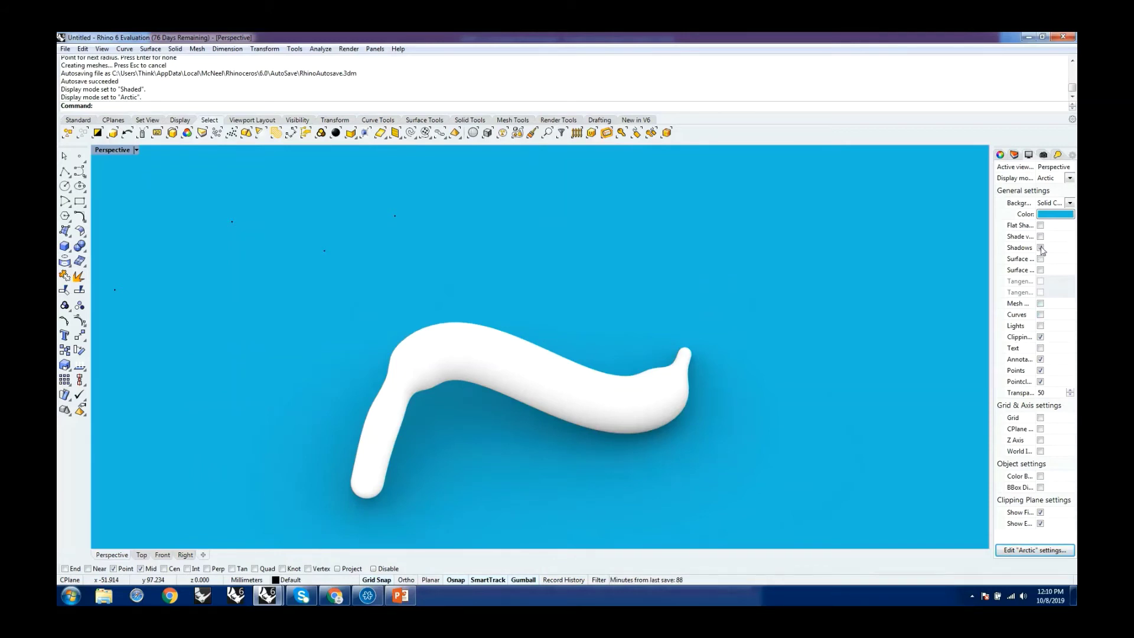
click(1053, 215)
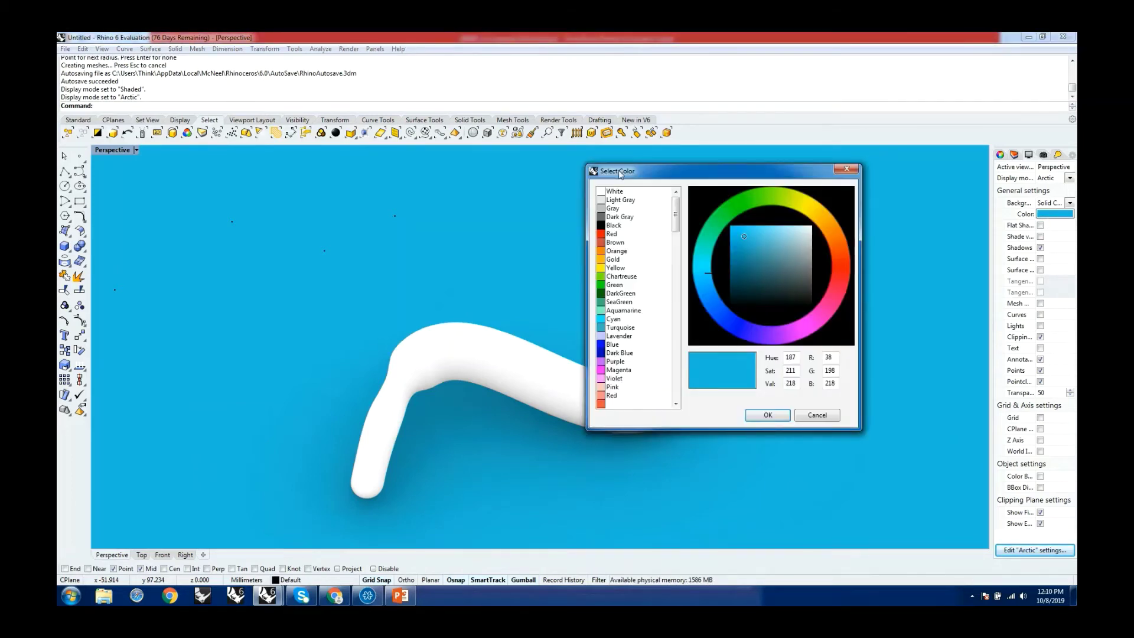
drag(619, 173, 778, 173)
mouse_move(835, 213)
mouse_down()
mouse_move(834, 276)
mouse_move(843, 203)
mouse_up()
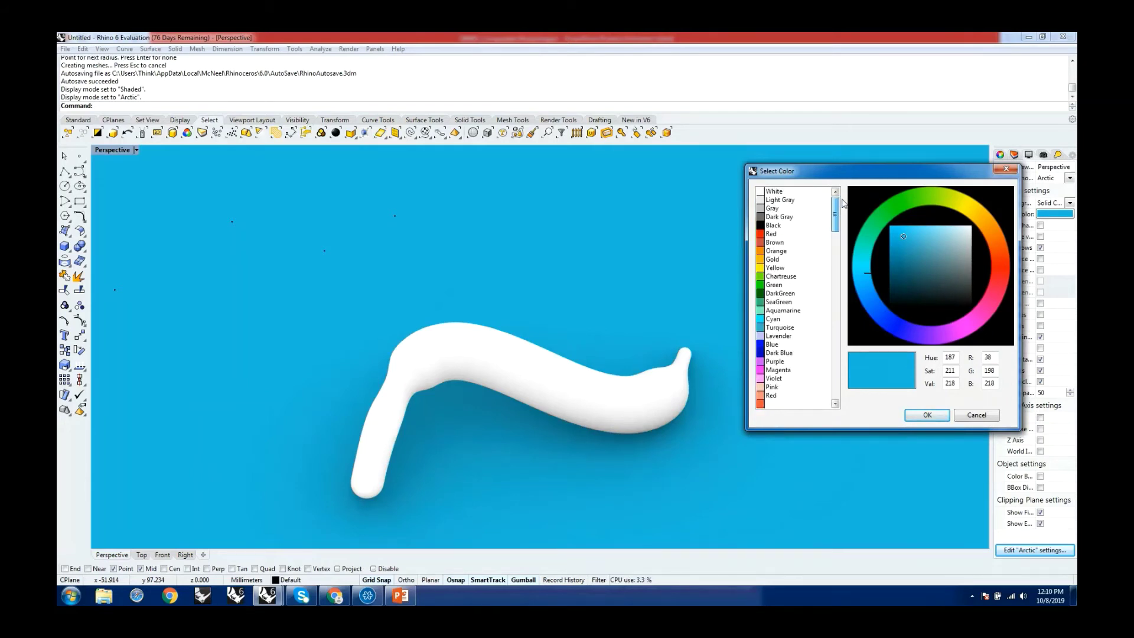
click(964, 416)
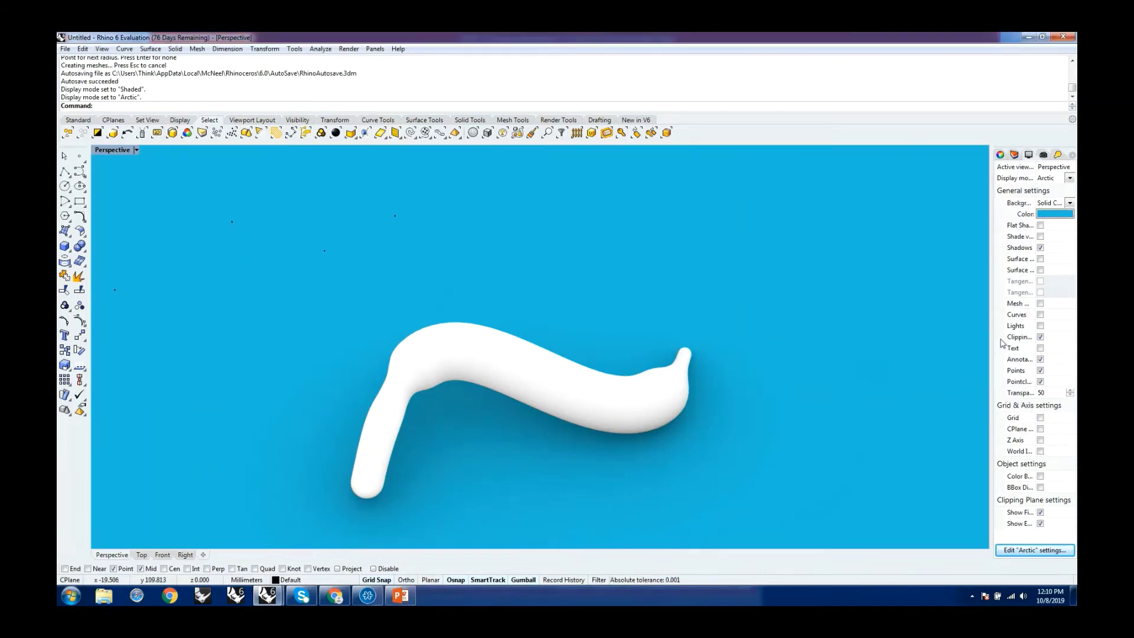
Set the Arctic mode's solid background colour to Dark Gray.
click(1057, 215)
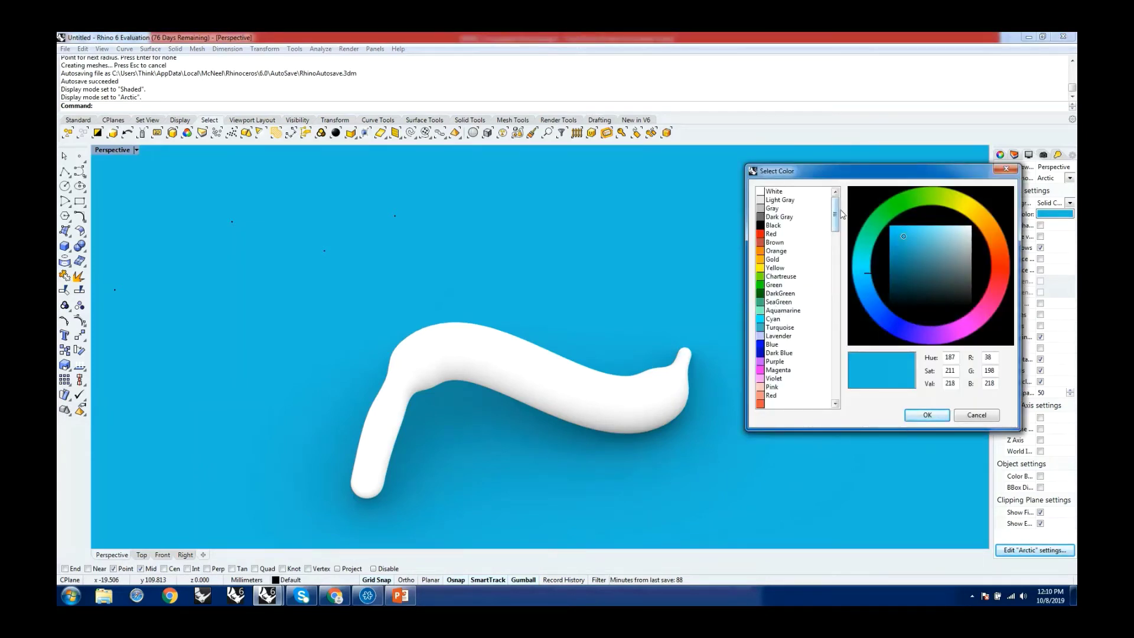
click(777, 218)
click(926, 414)
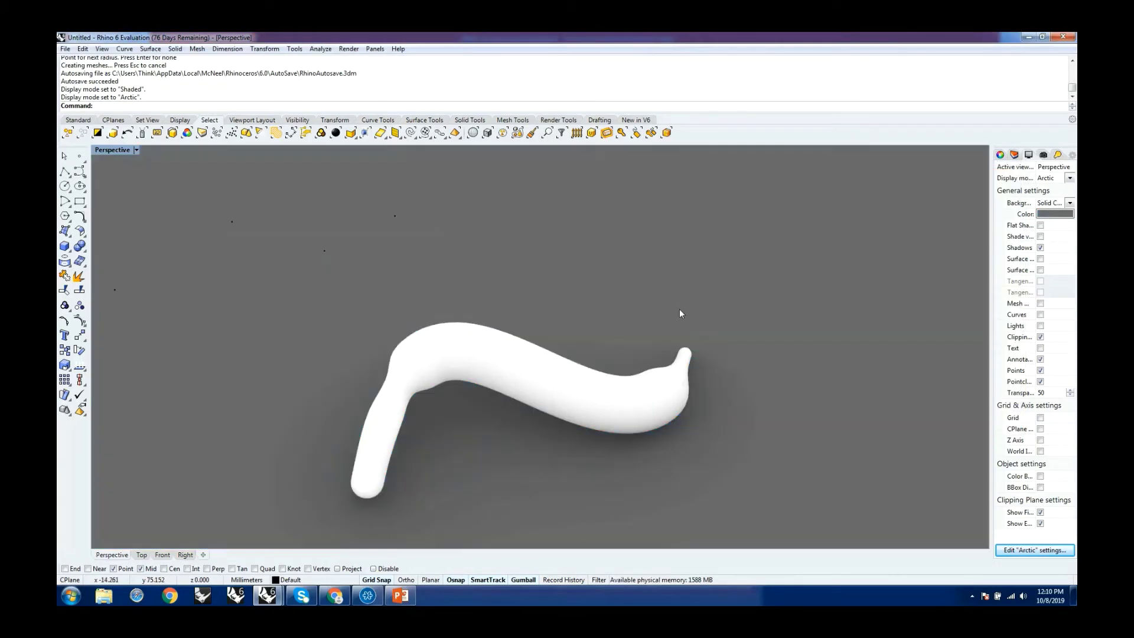
Frame the whole pipe in the Perspective viewport and enter the command -ViewCaptureToFile without running it.
mouse_move(679, 314)
right_down()
mouse_move(746, 308)
mouse_move(714, 309)
mouse_move(699, 289)
mouse_move(671, 284)
right_up()
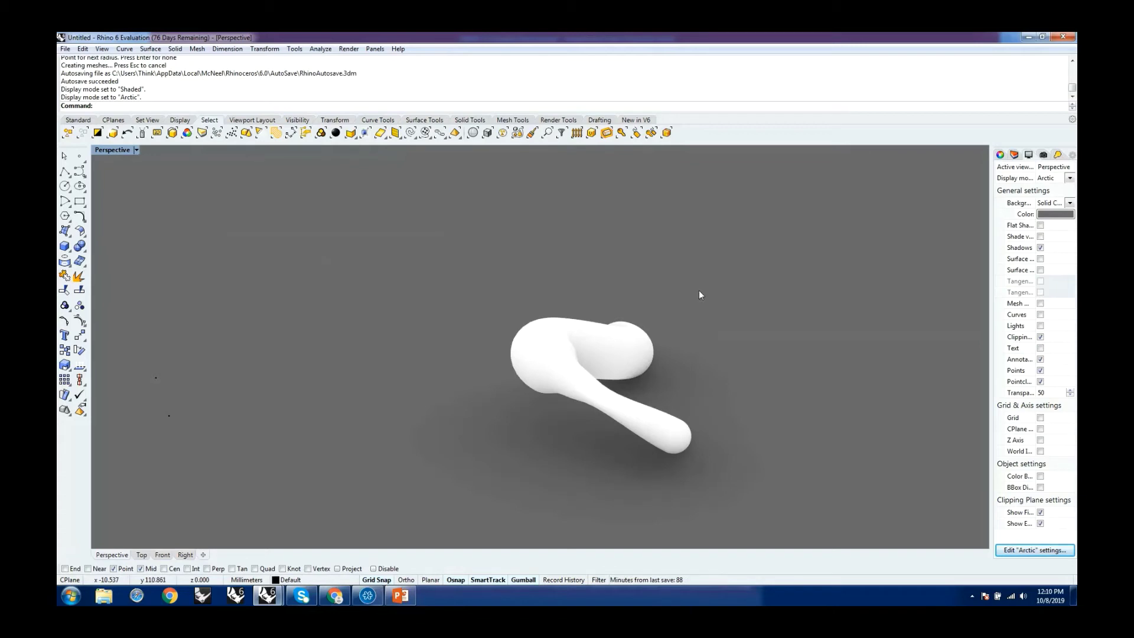
mouse_move(706, 299)
right_down()
mouse_move(691, 319)
mouse_move(624, 311)
right_up()
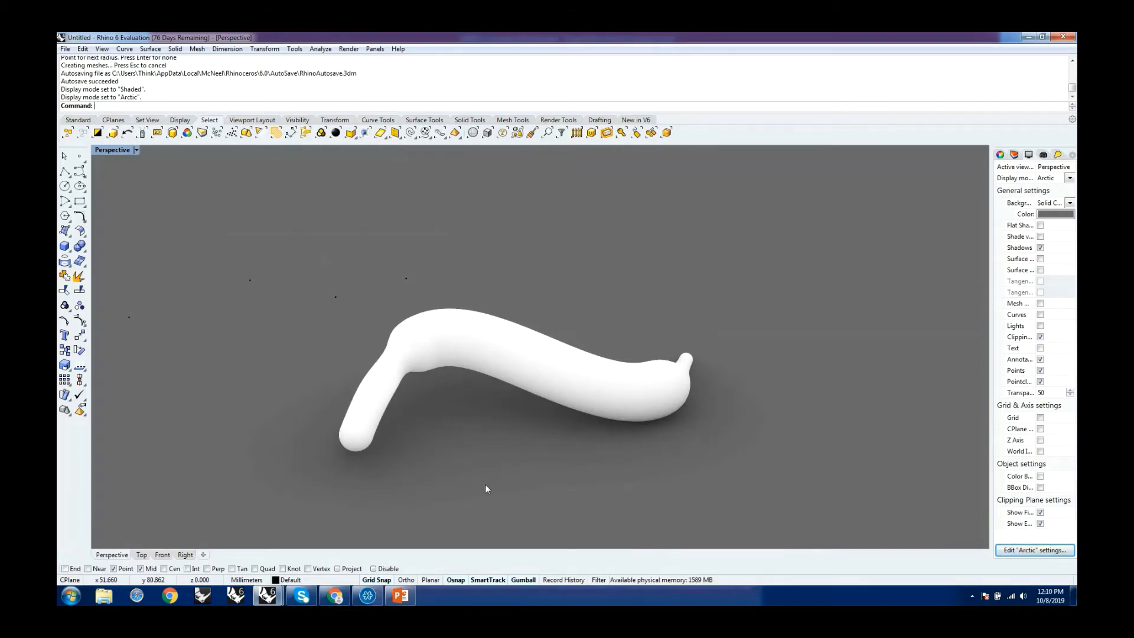
mouse_move(486, 489)
right_down()
mouse_move(489, 435)
mouse_move(452, 441)
right_up()
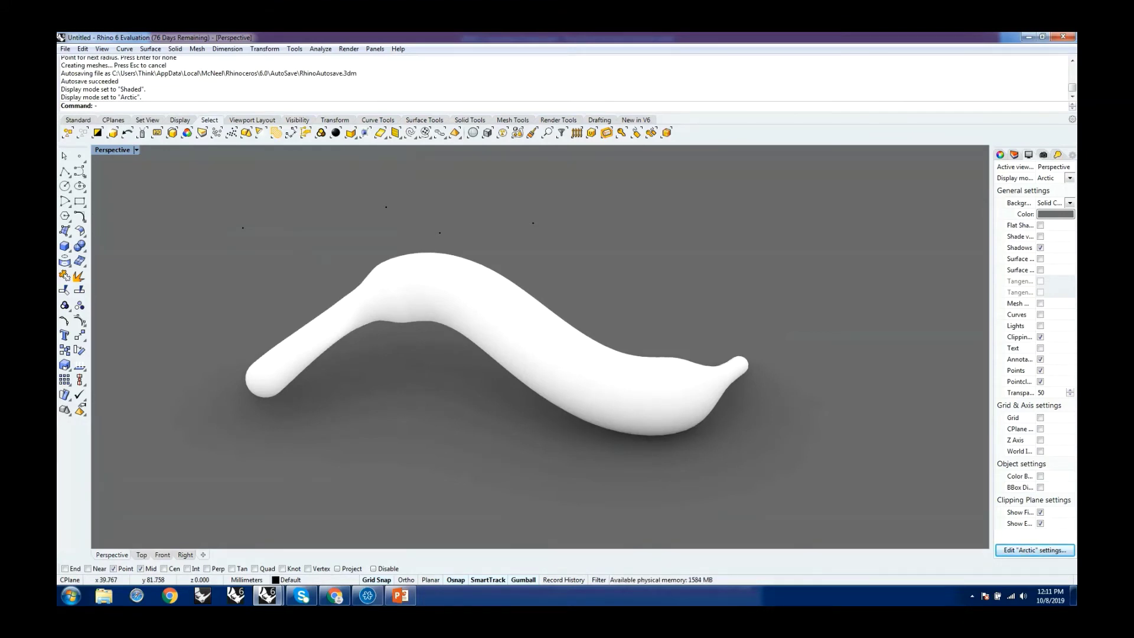
text(View)
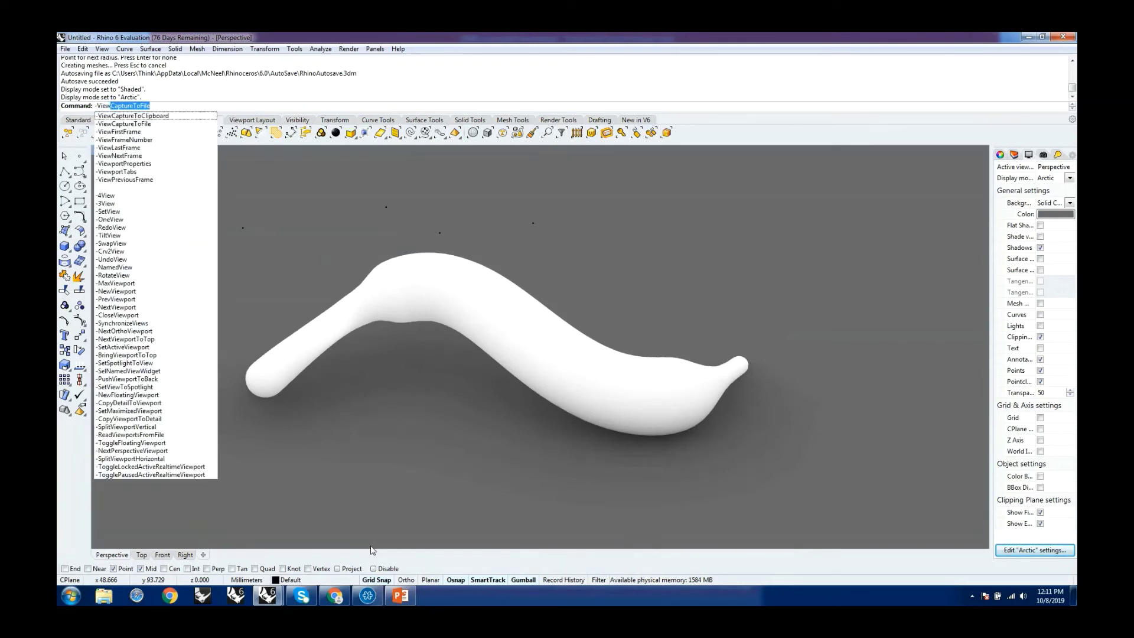
text(CaptureTo)
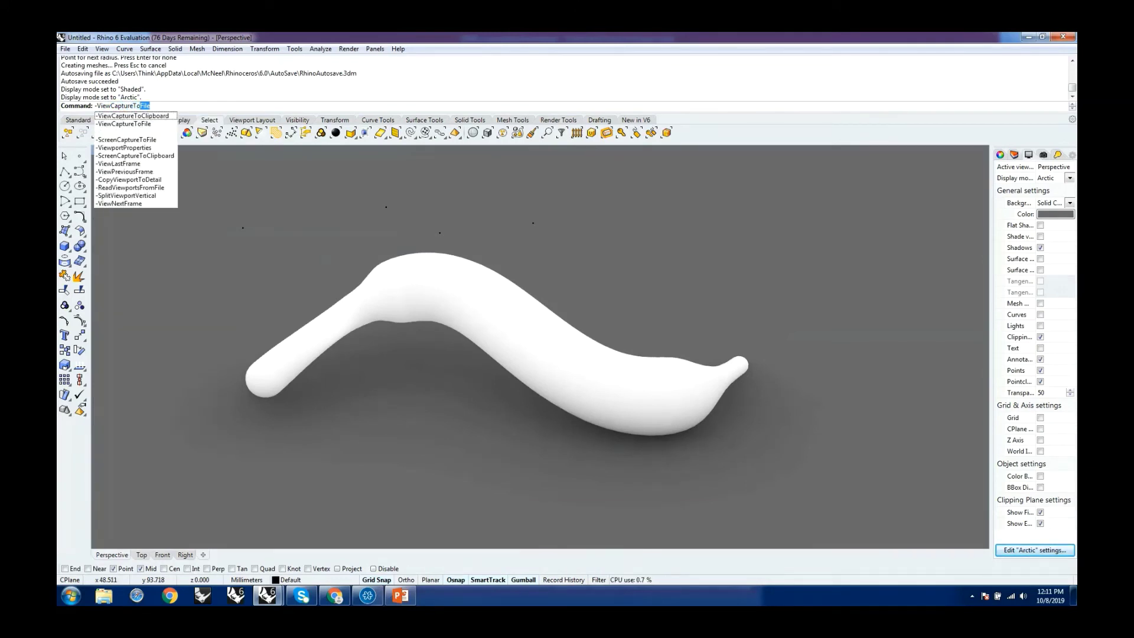
text(Fi)
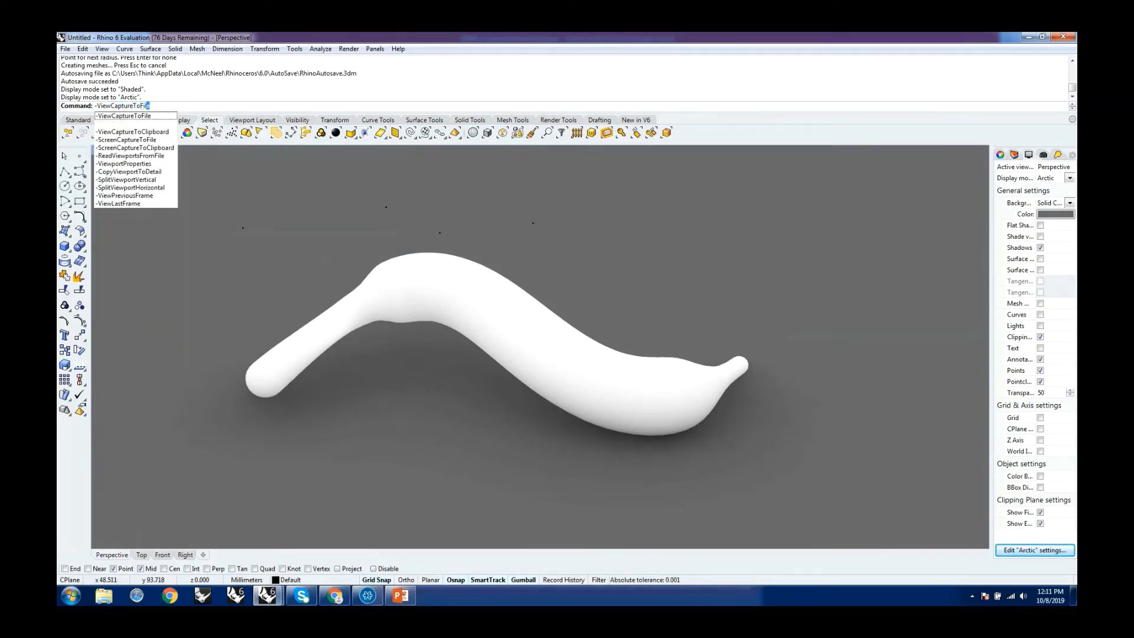
text(le)
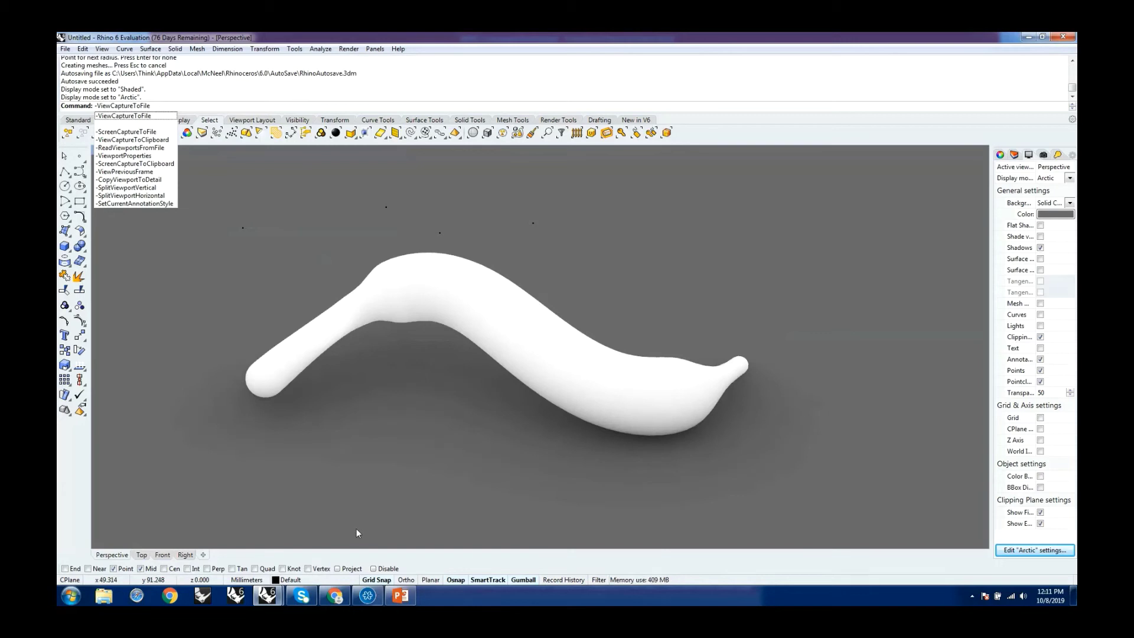
Switch to the webinar application and broadcast the message "-viewcapturetofile" to all attendees.
click(367, 596)
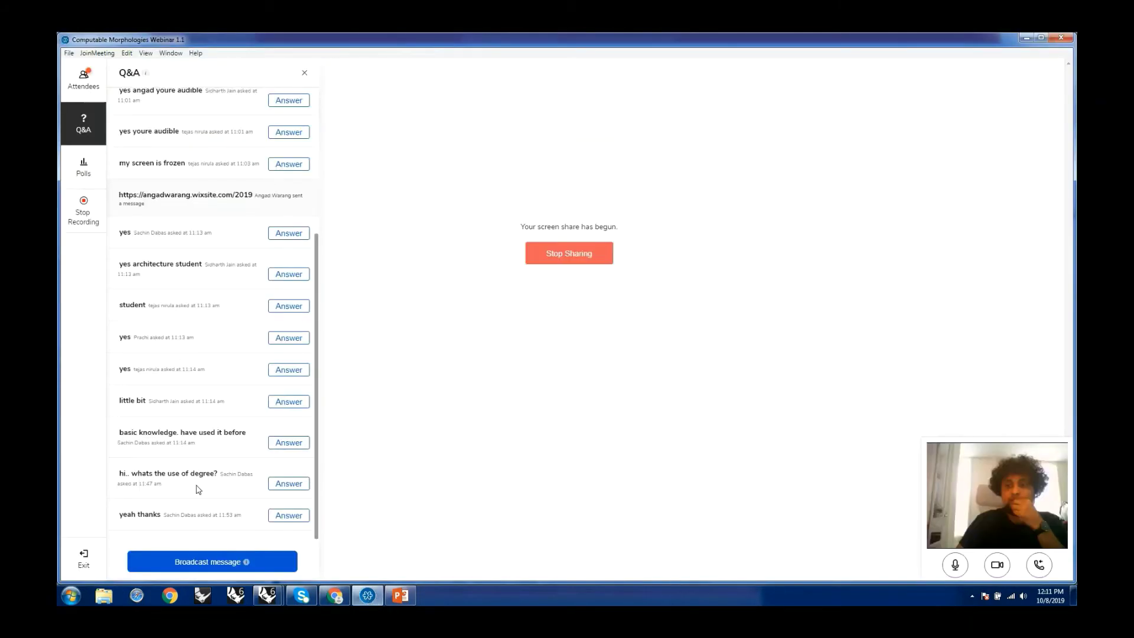
click(204, 562)
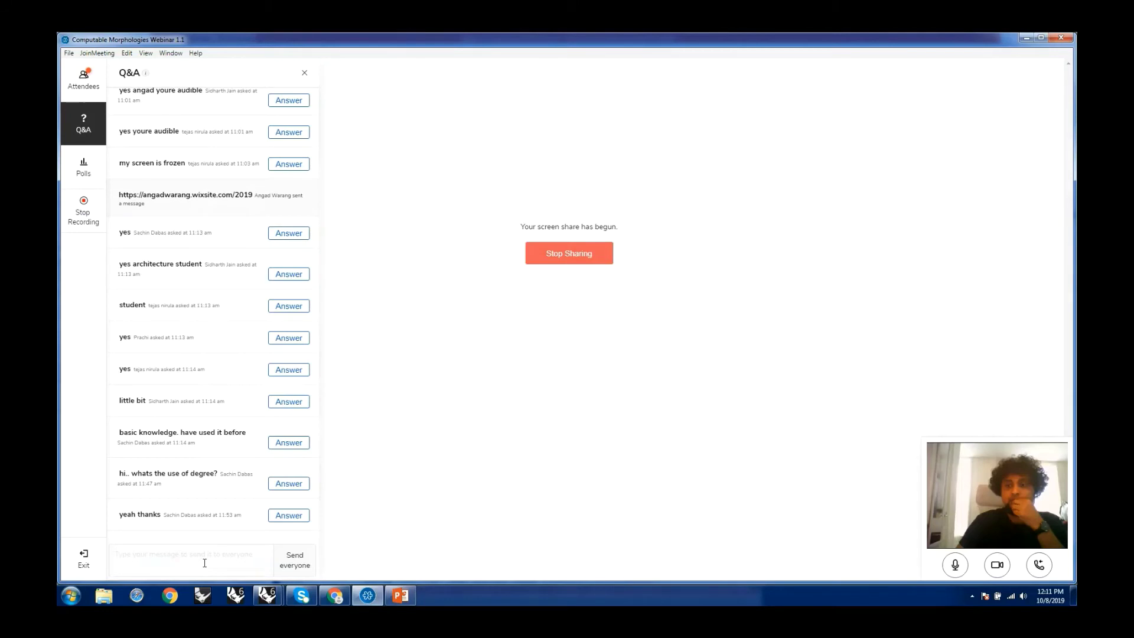
text(-viewcapturetofidle)
key(Return)
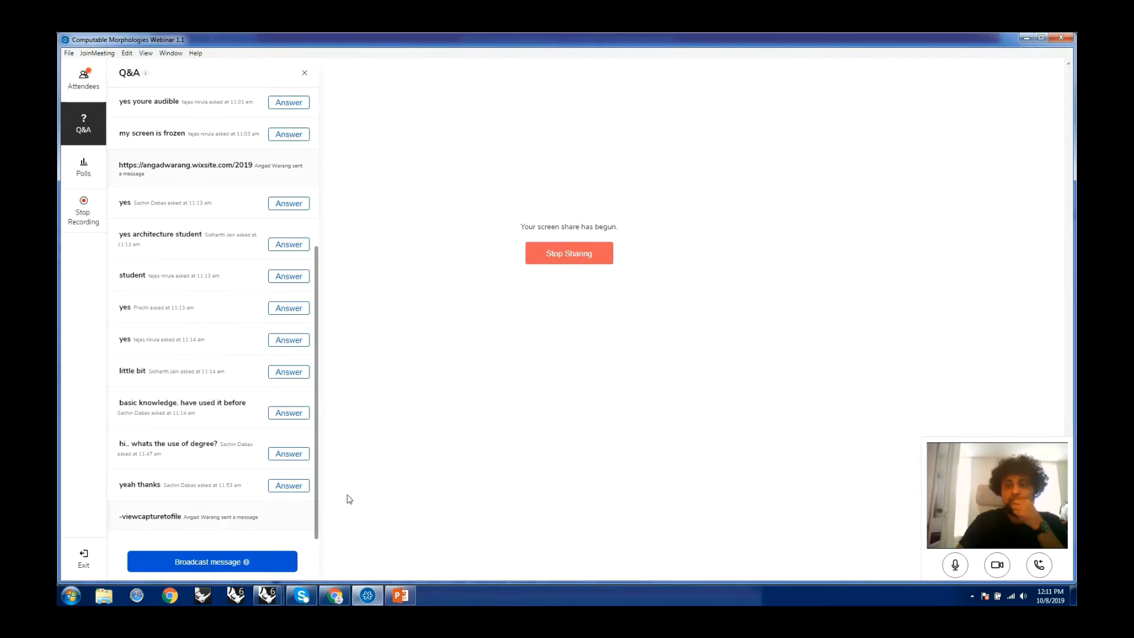
Switch back to the untitled Rhino model and run -ViewCaptureToFile with width 3000 and height 1500 pixels.
mouse_move(267, 595)
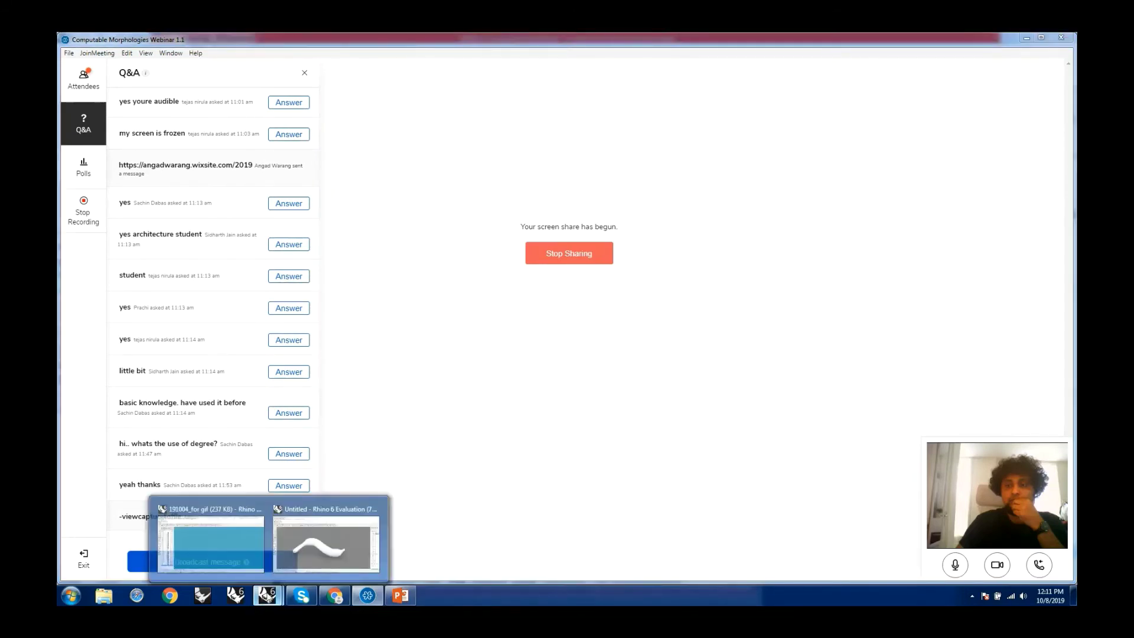
click(307, 547)
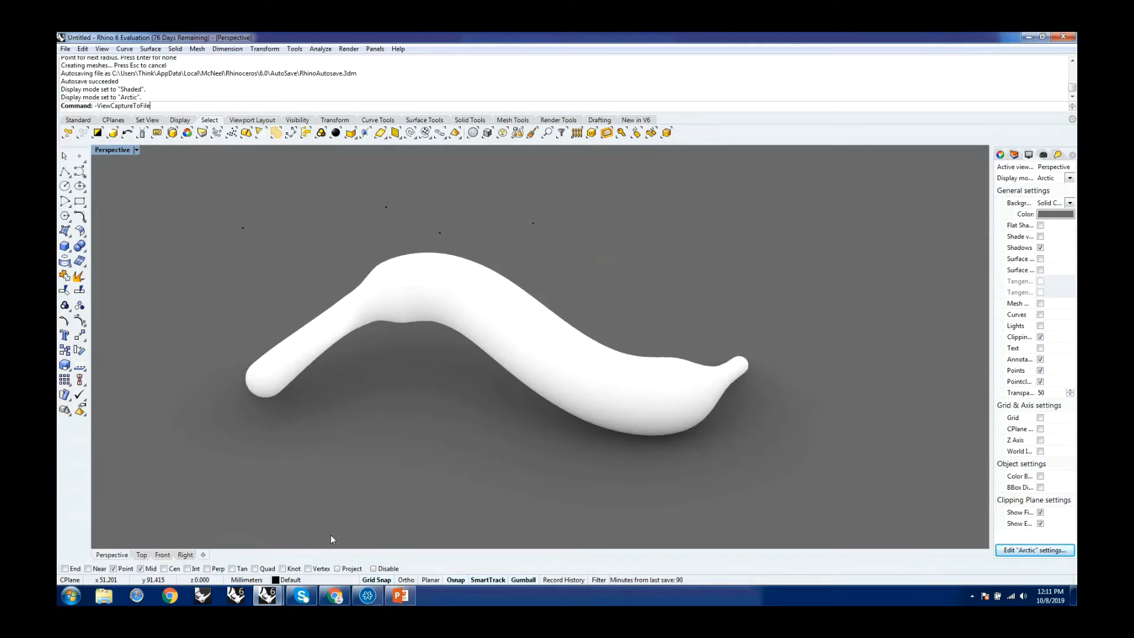
key(Return)
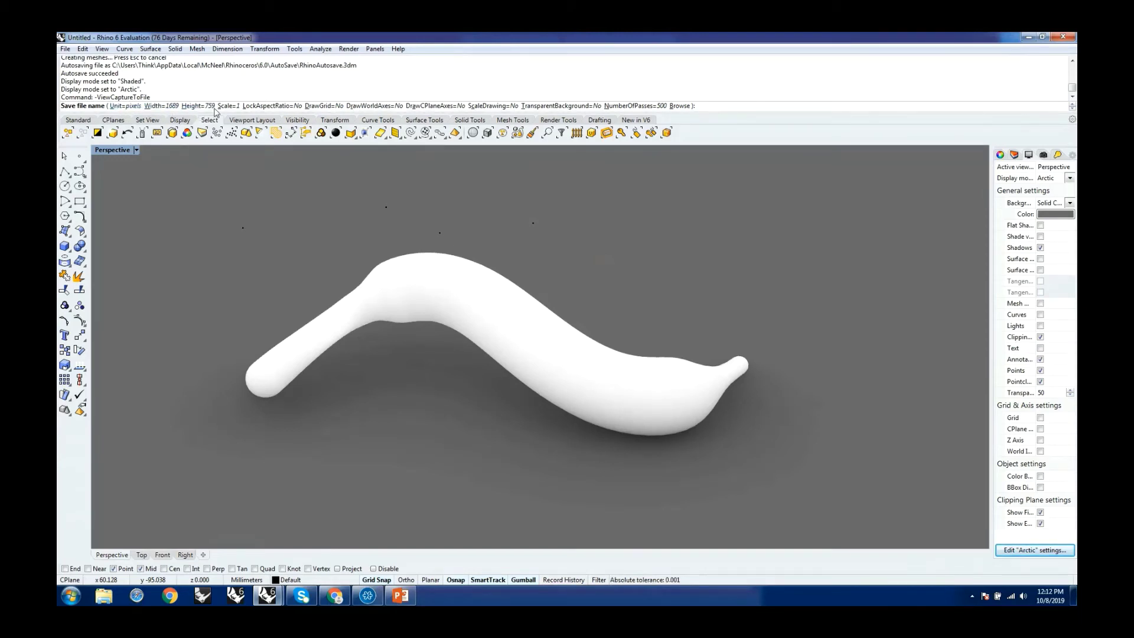
click(161, 105)
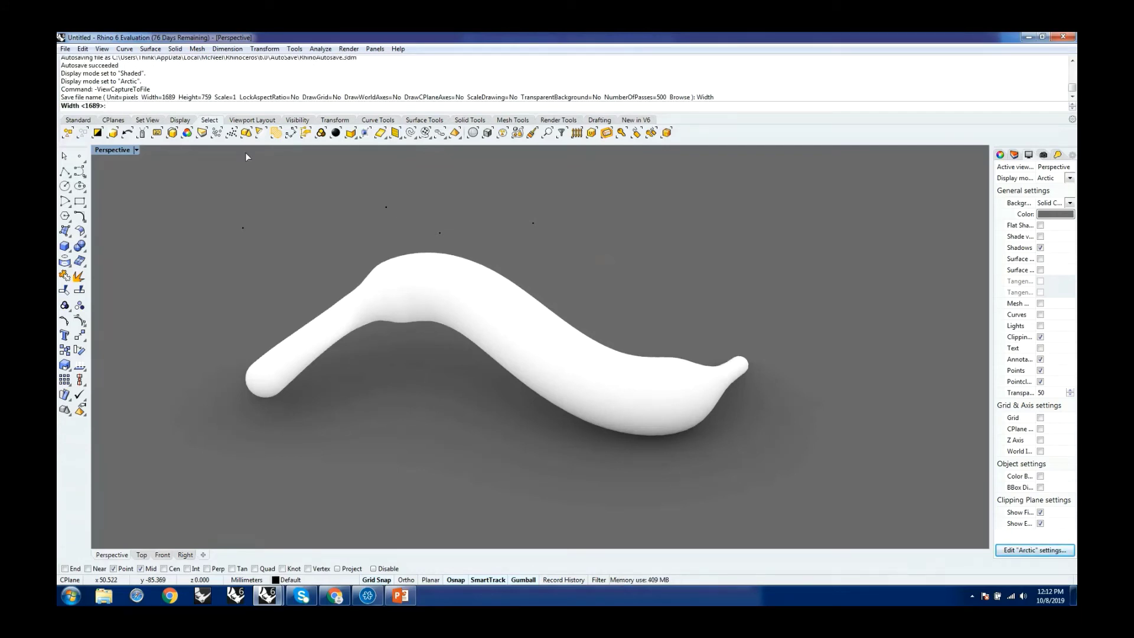
text(3000)
key(Return)
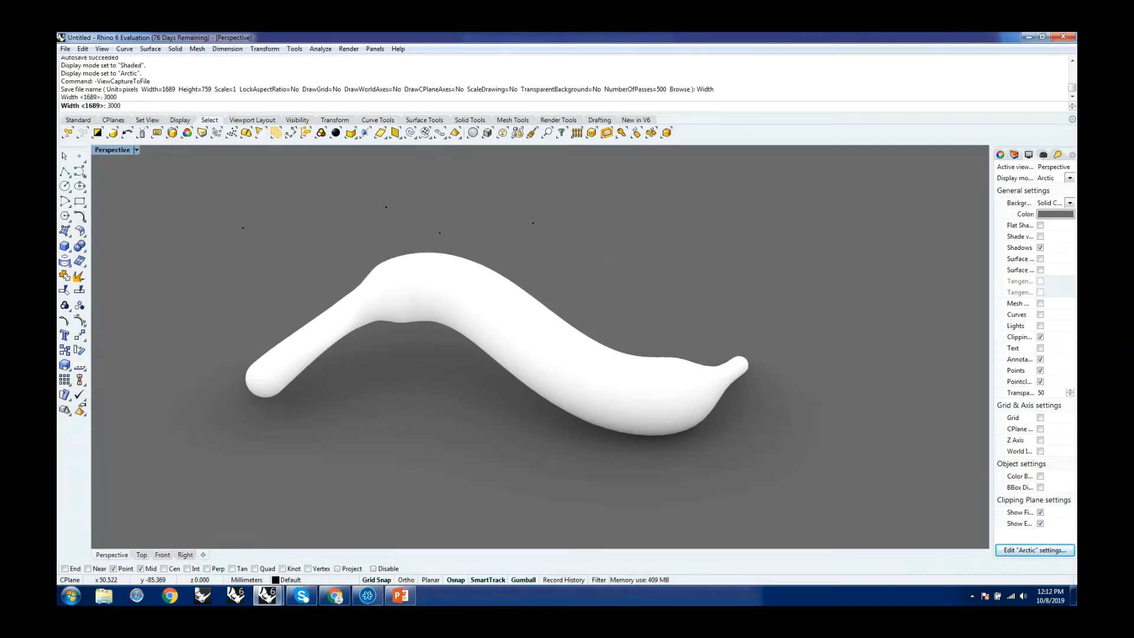
text(1500)
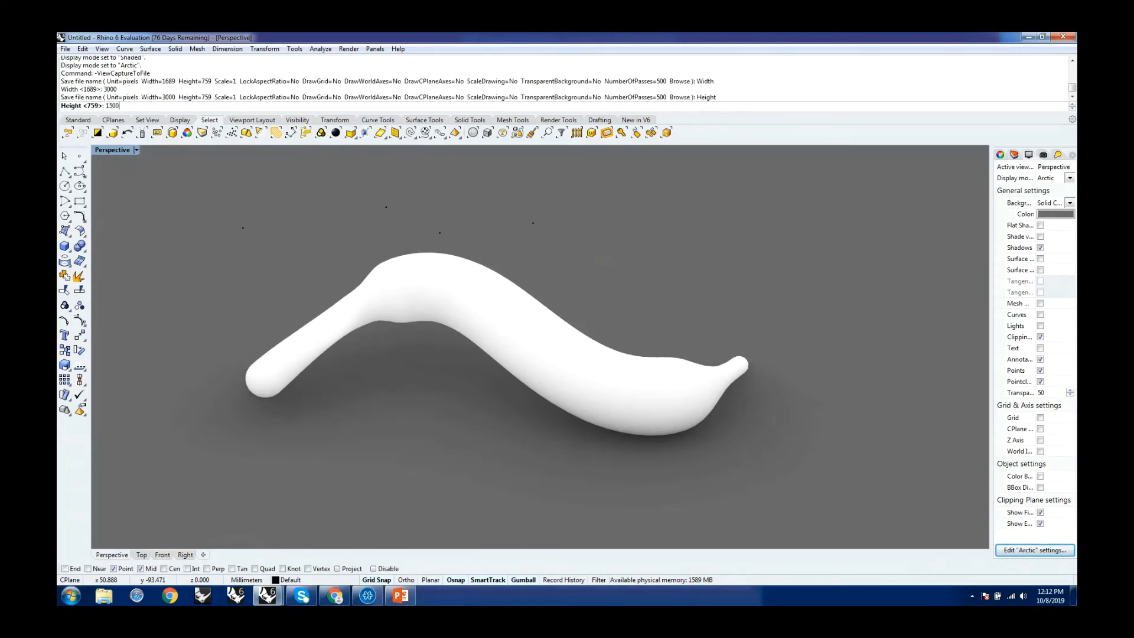
key(Return)
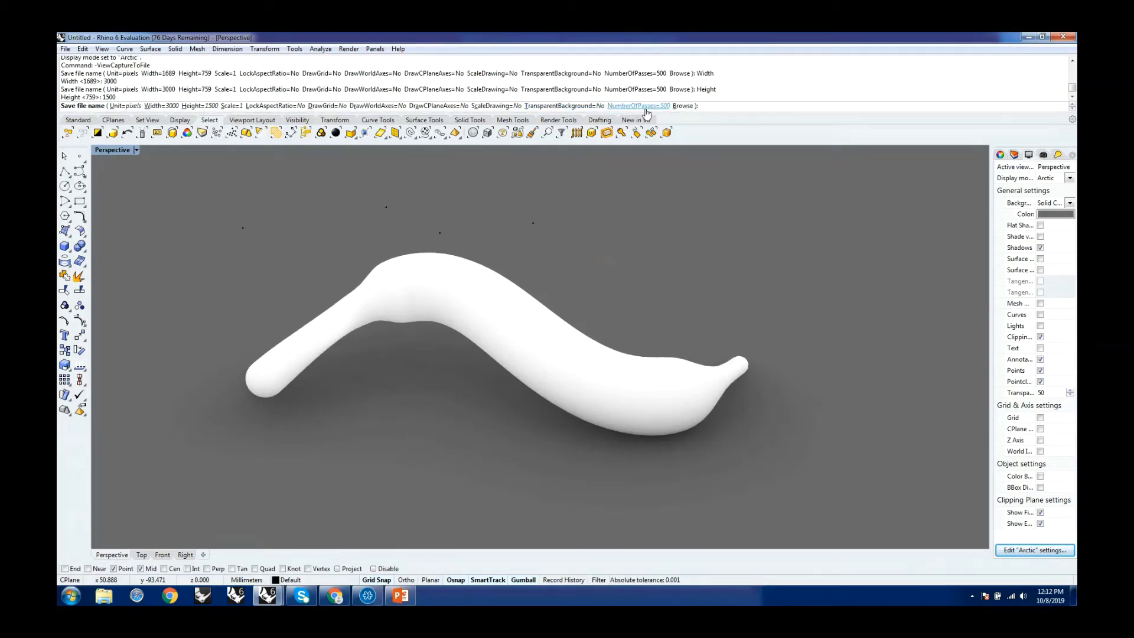
Save the view capture to the Desktop as a JPEG named 191008-turd.
click(682, 107)
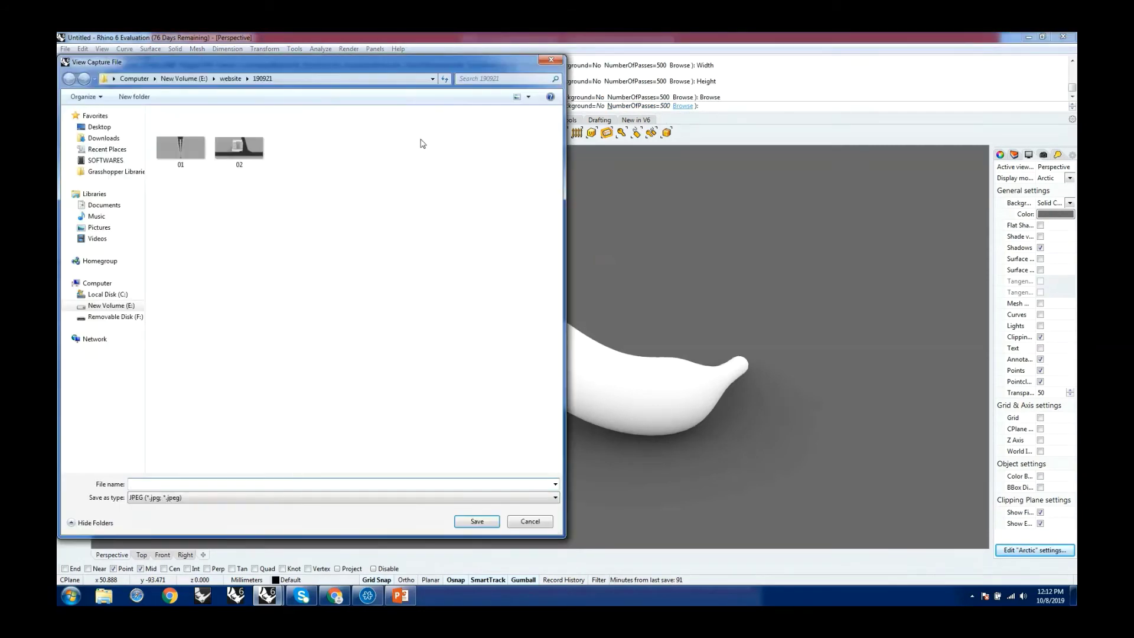
click(89, 127)
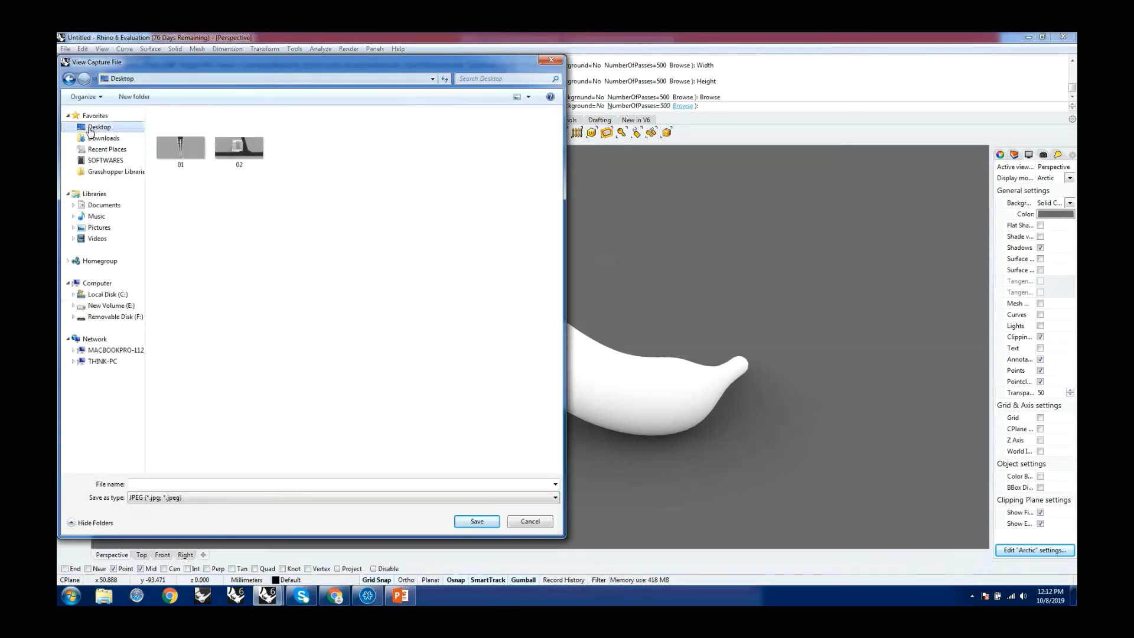
click(215, 483)
text(1909)
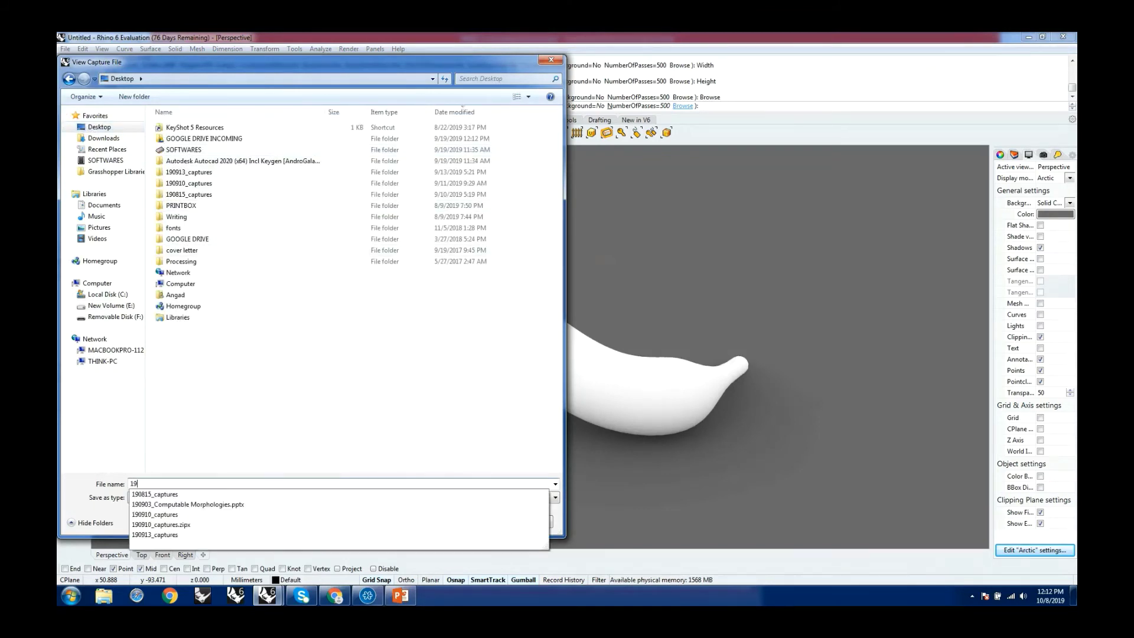
key(BackSpace)
key(BackSpace)
text(101)
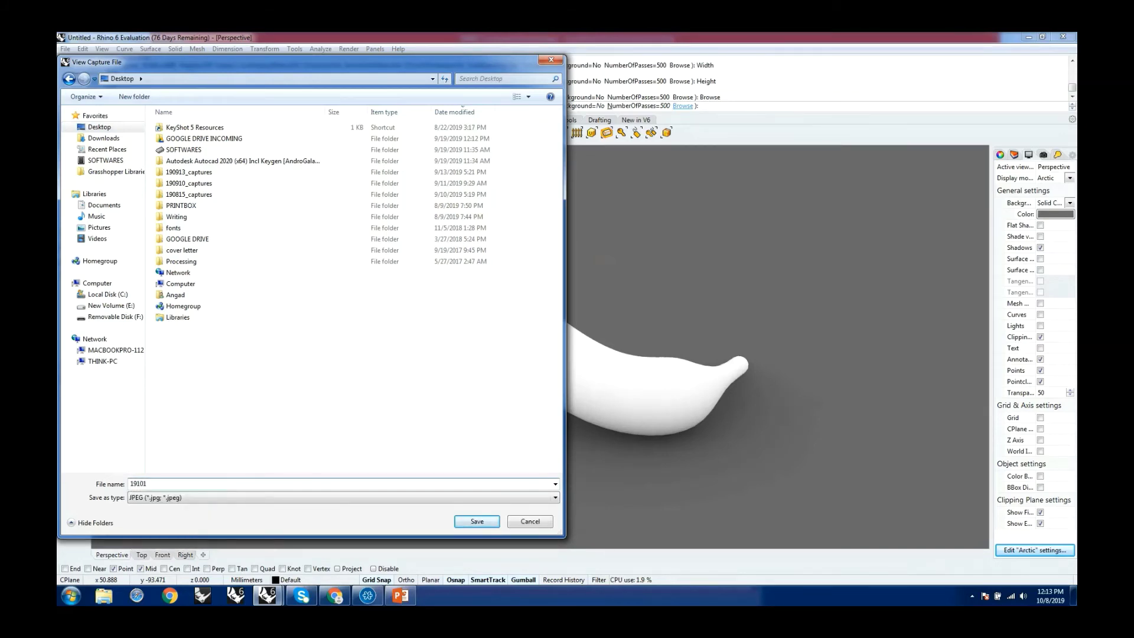
key(BackSpace)
text(06)
text(8)
text(-turd)
key(Return)
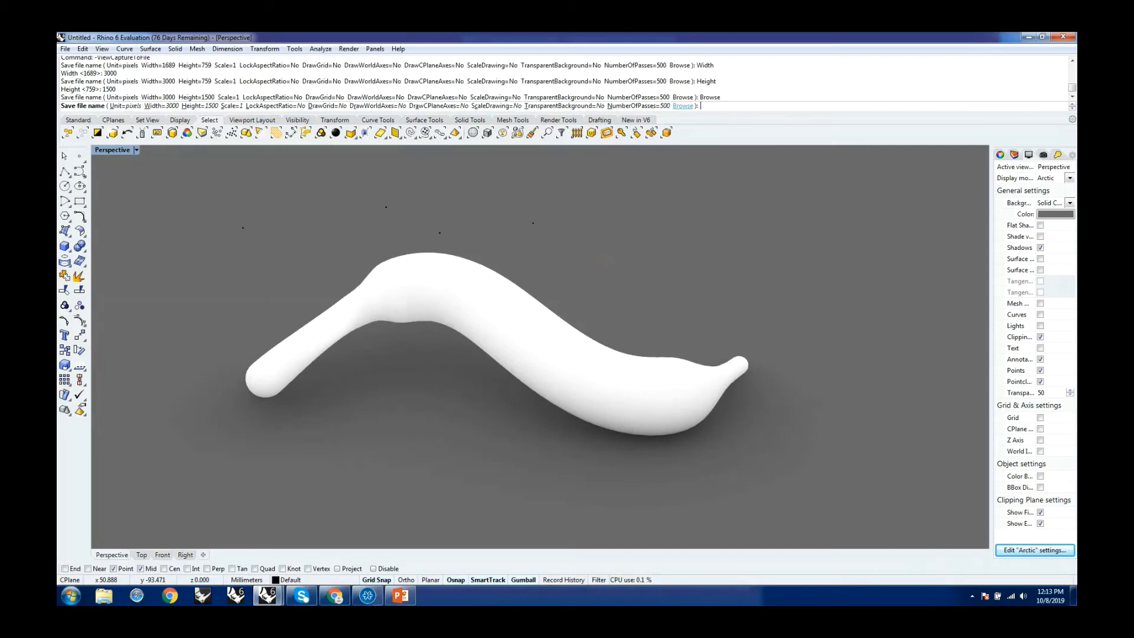
Check the desktop for the exported 191008-turd image and return to the untitled Rhino model.
key(super+d)
right_click(408, 355)
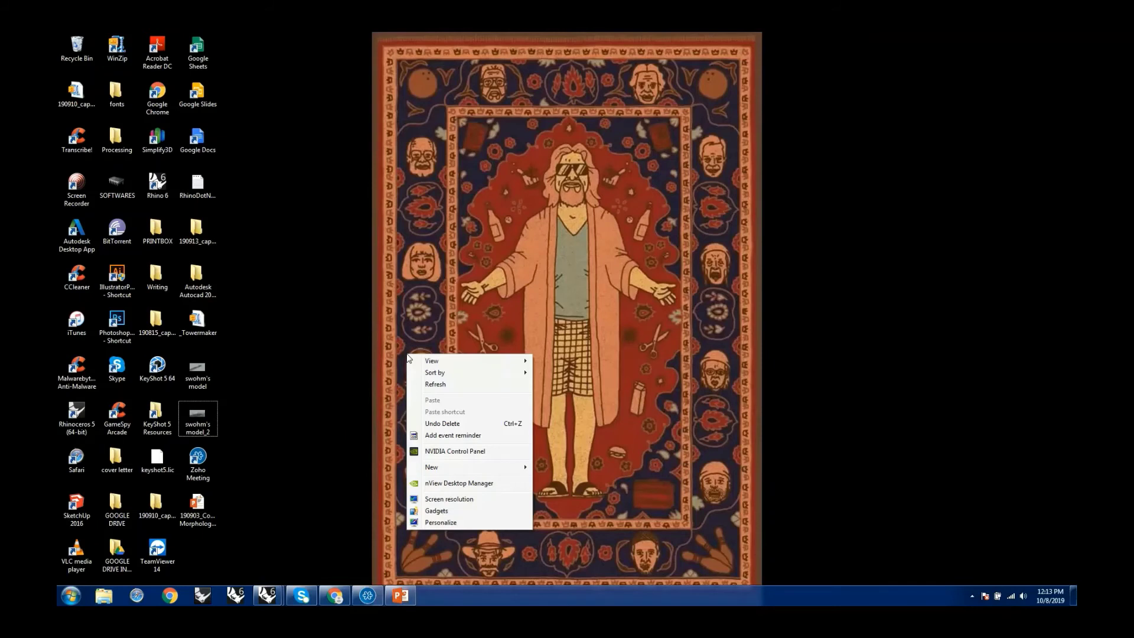
click(396, 384)
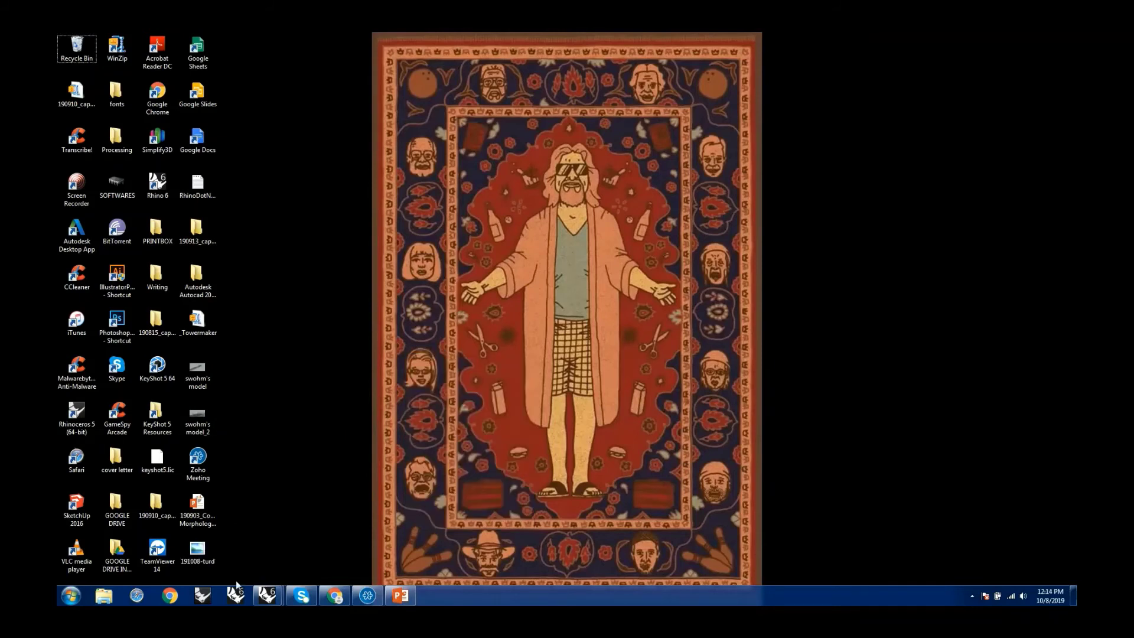
mouse_move(267, 595)
click(284, 552)
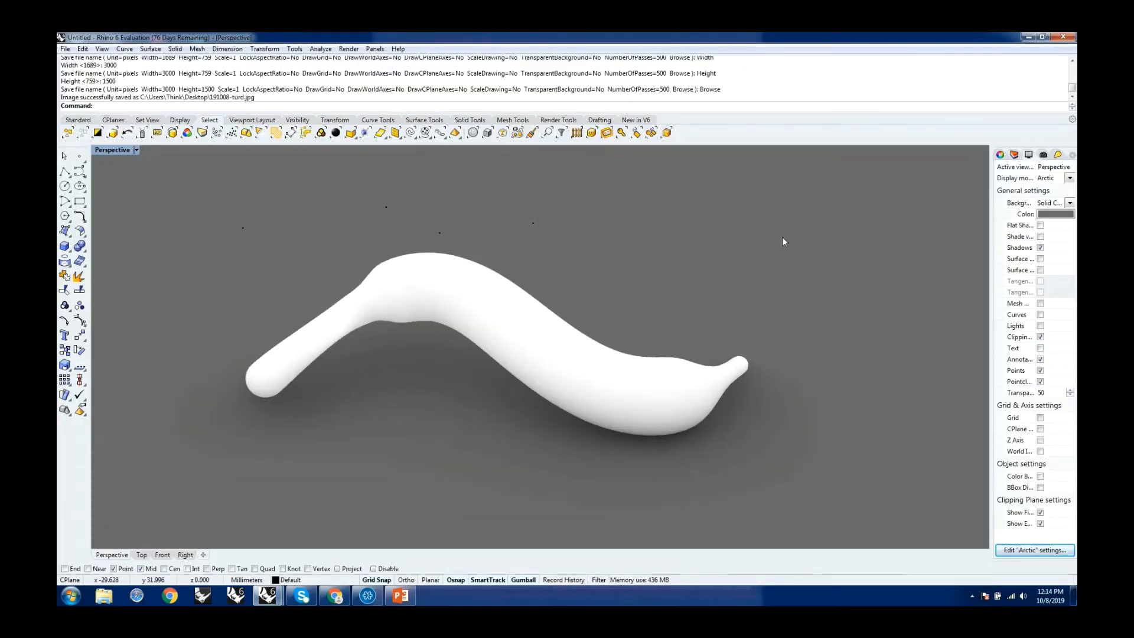
Switch the Perspective viewport to Ghosted display mode and view the pipe together with the curves and points.
mouse_move(783, 238)
right_down()
mouse_move(683, 256)
mouse_move(704, 267)
mouse_move(741, 253)
right_up()
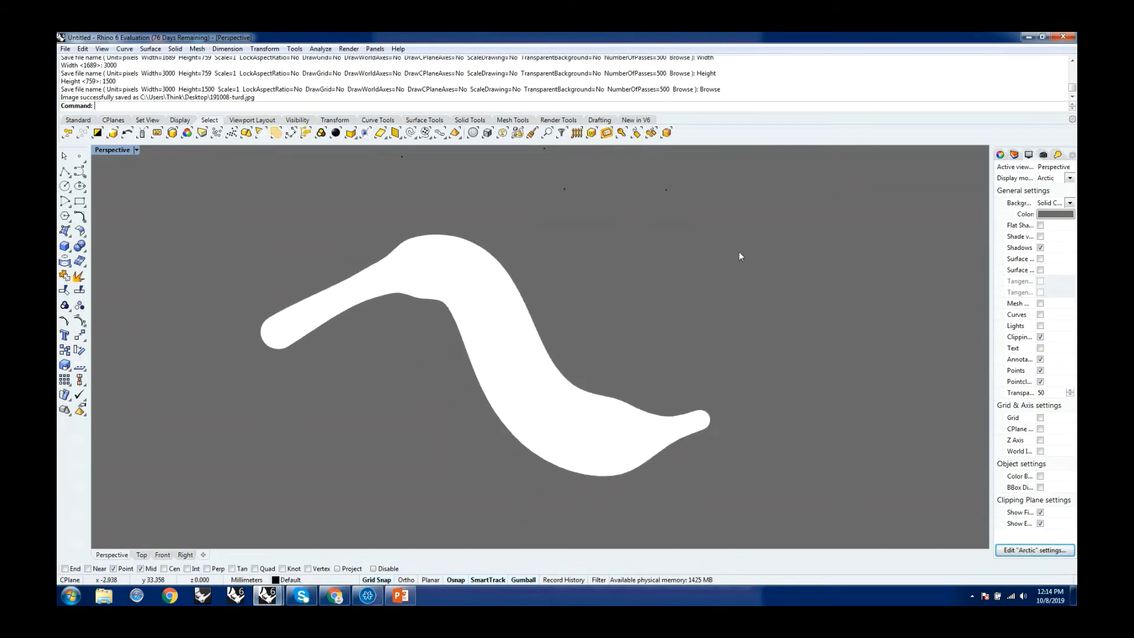
drag(255, 98, 140, 100)
key(ctrl+c)
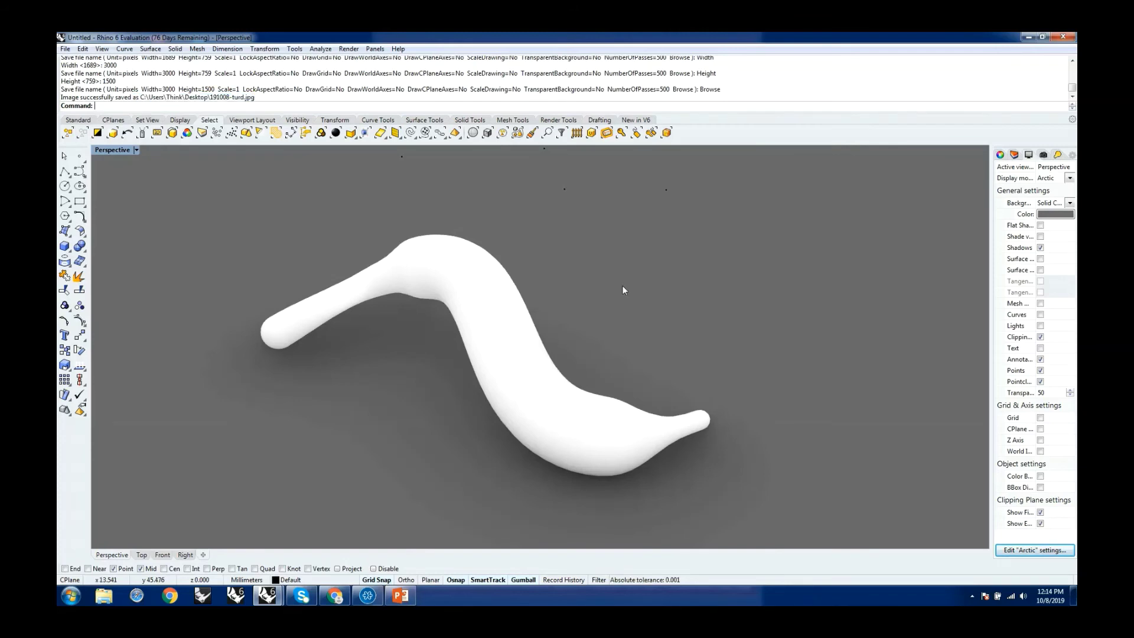
click(136, 150)
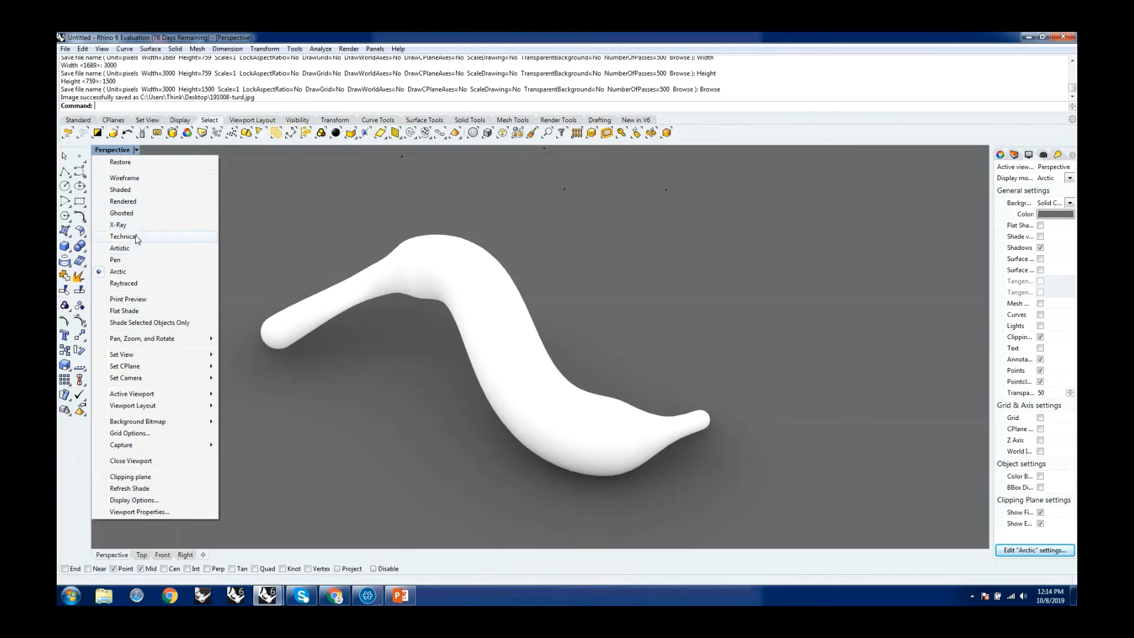
click(136, 213)
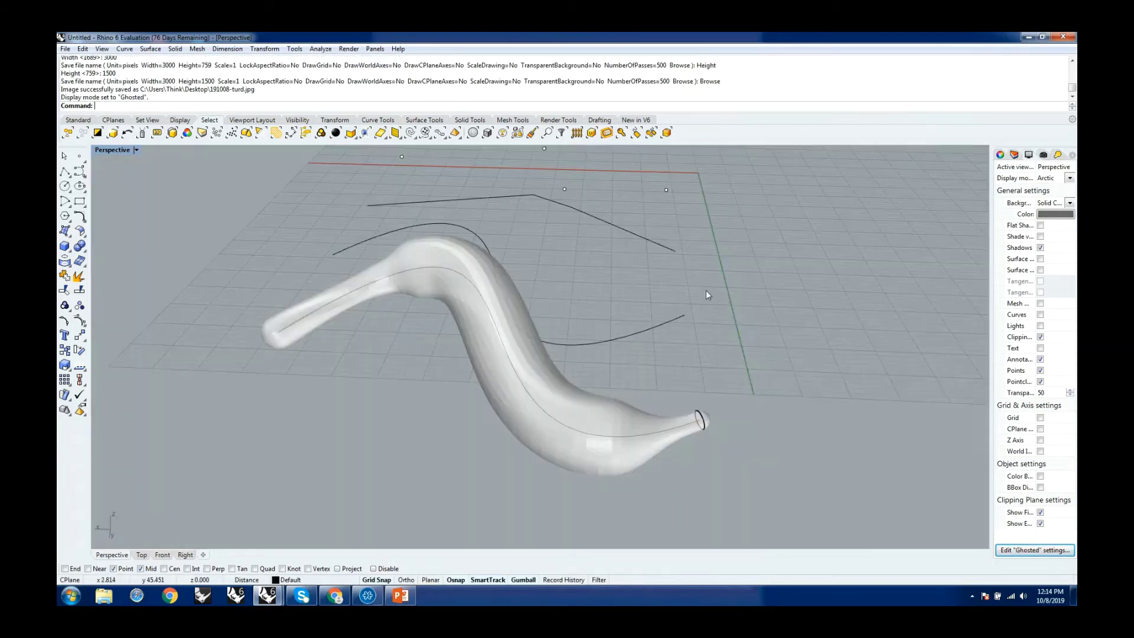
right_drag(706, 289, 668, 394)
scroll(519, 384, up, 3)
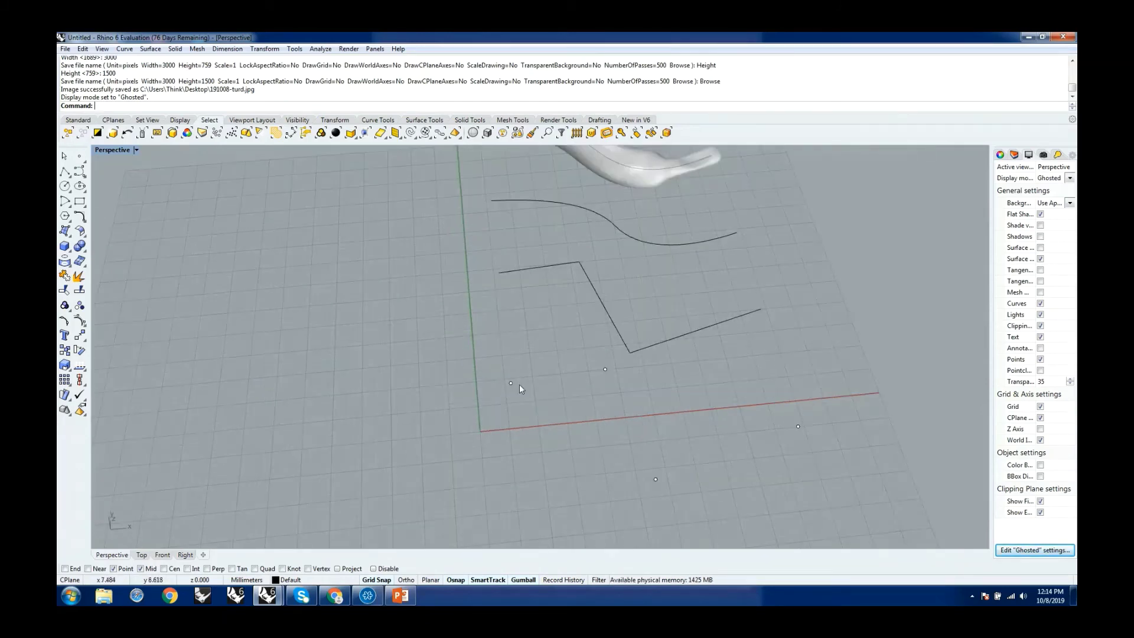
scroll(514, 425, down, 3)
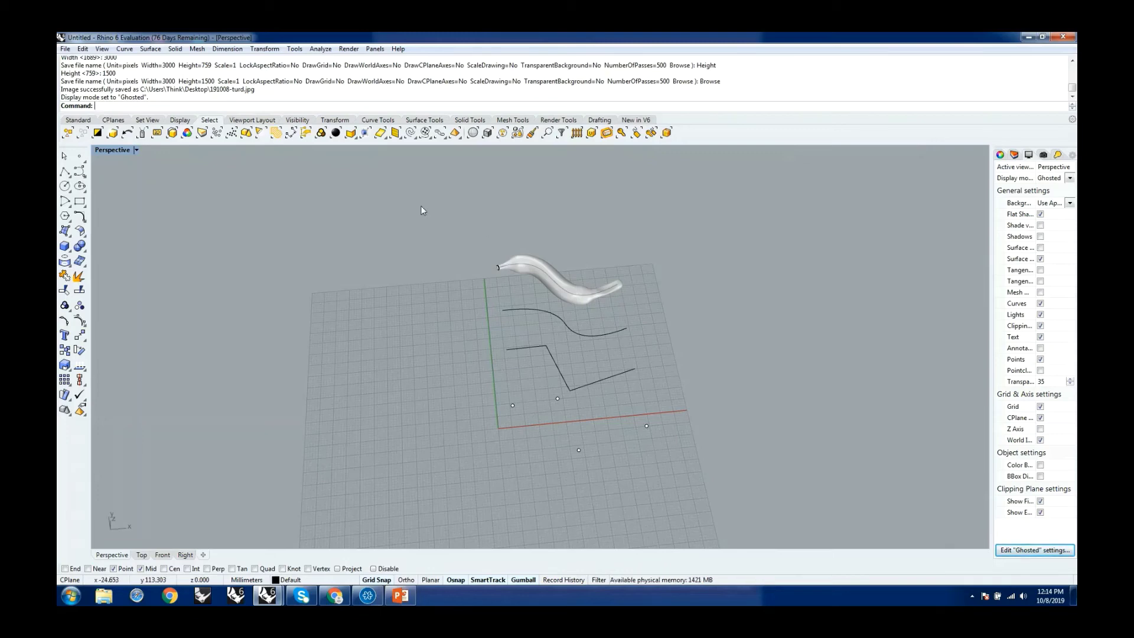
Open the exported 191008-turd image from the desktop to inspect it, close it and return to Rhino.
click(1026, 37)
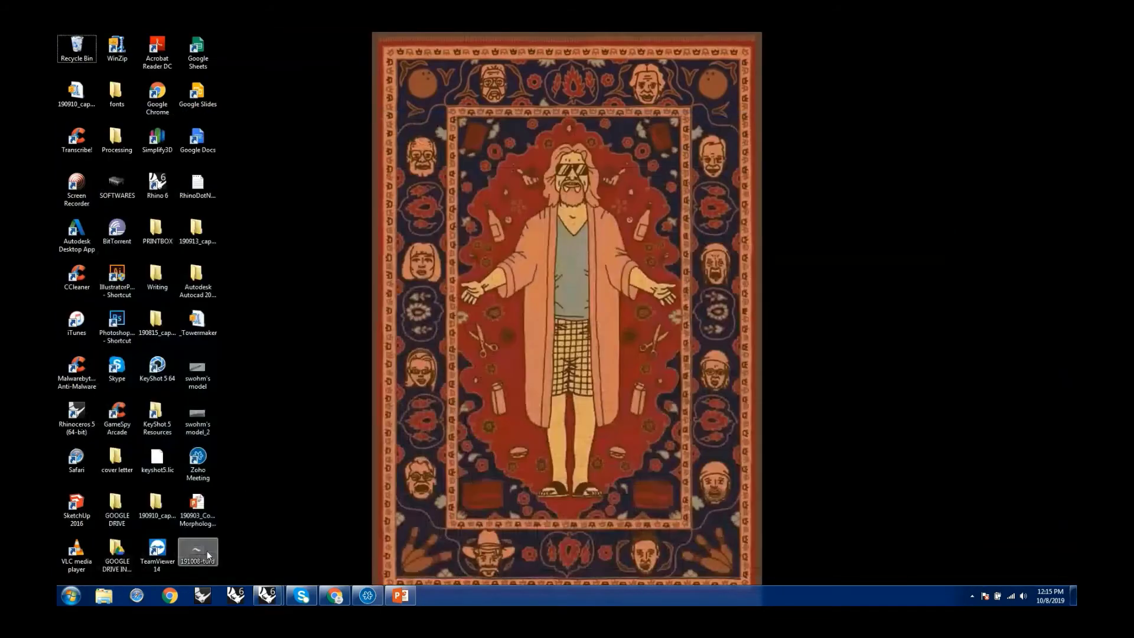
double_click(207, 549)
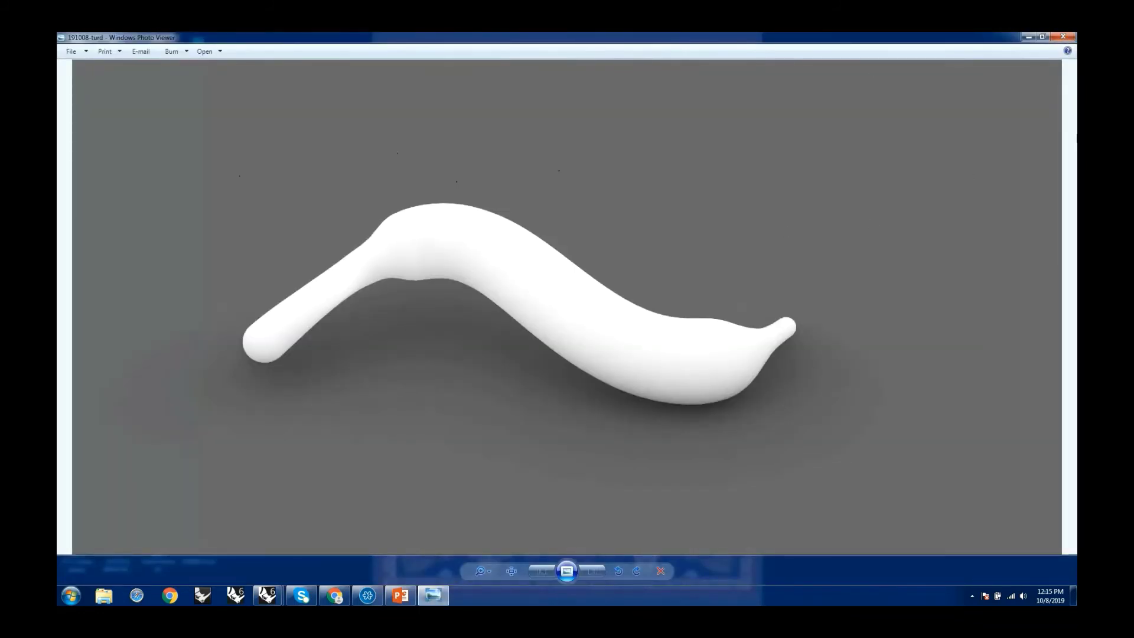
click(1062, 36)
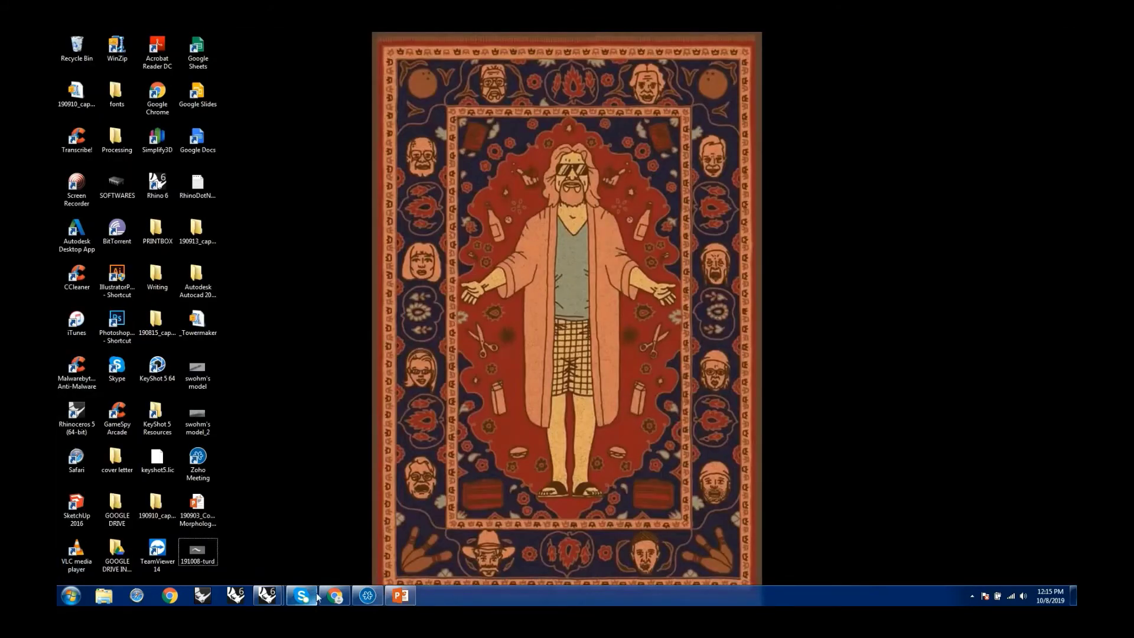
mouse_move(267, 595)
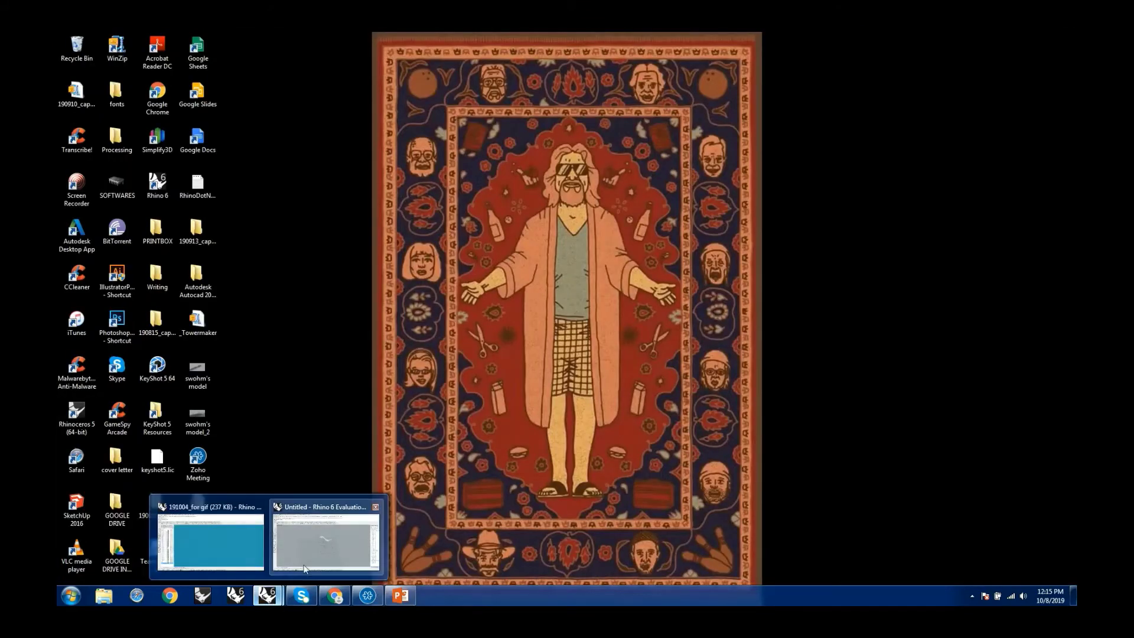
click(311, 554)
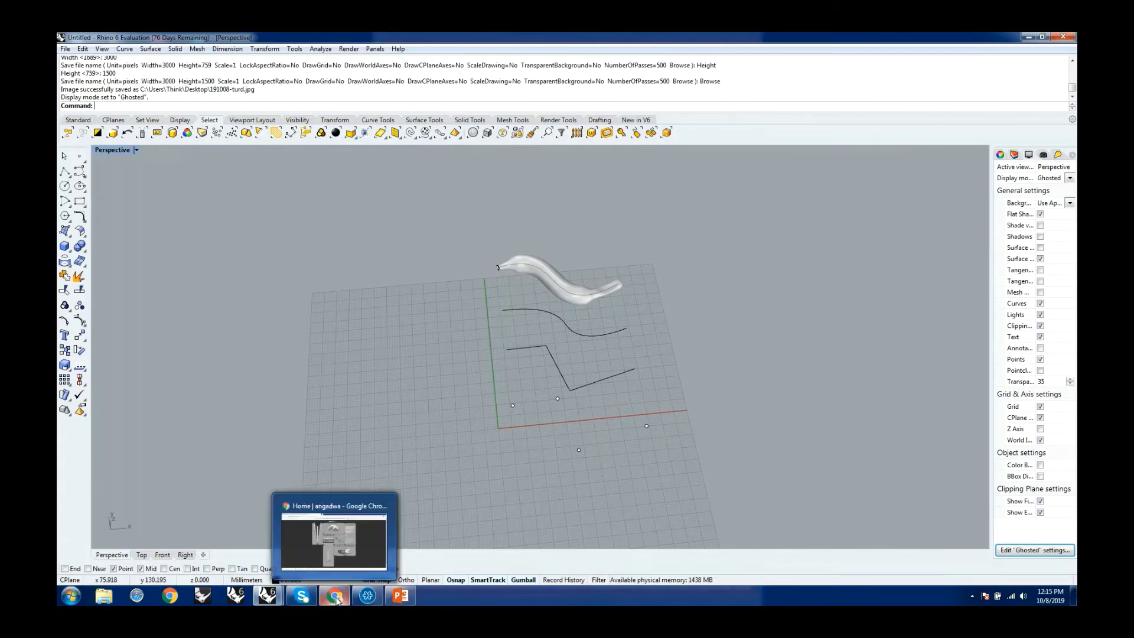
Switch to the webinar application and read the newest attendee questions in the Q&A list.
click(335, 597)
click(336, 597)
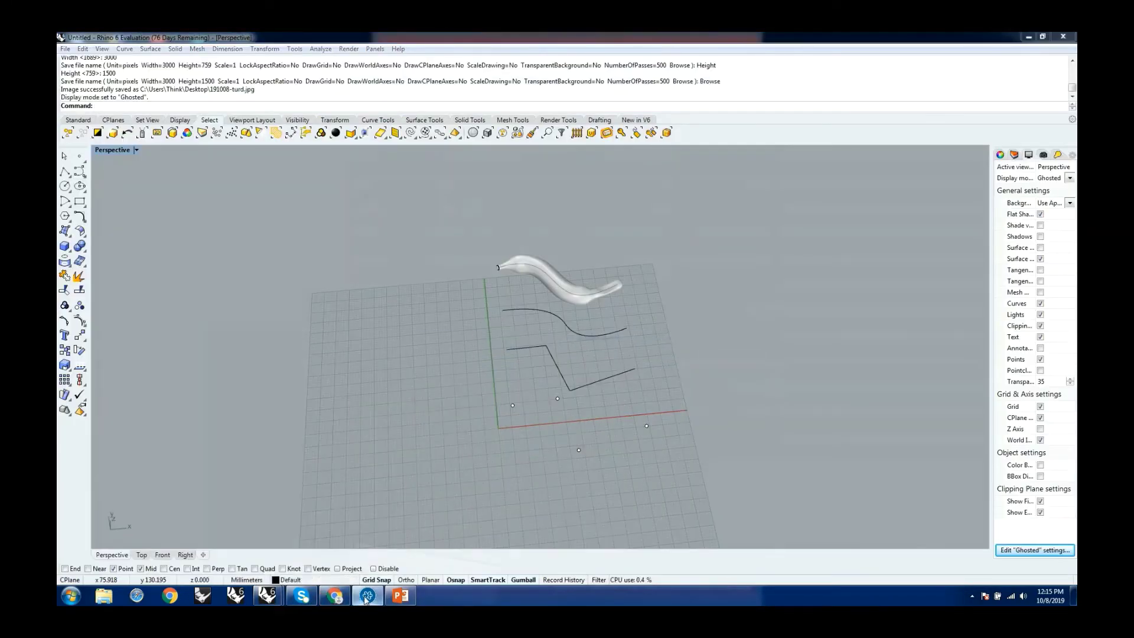
click(367, 595)
scroll(223, 477, down, 2)
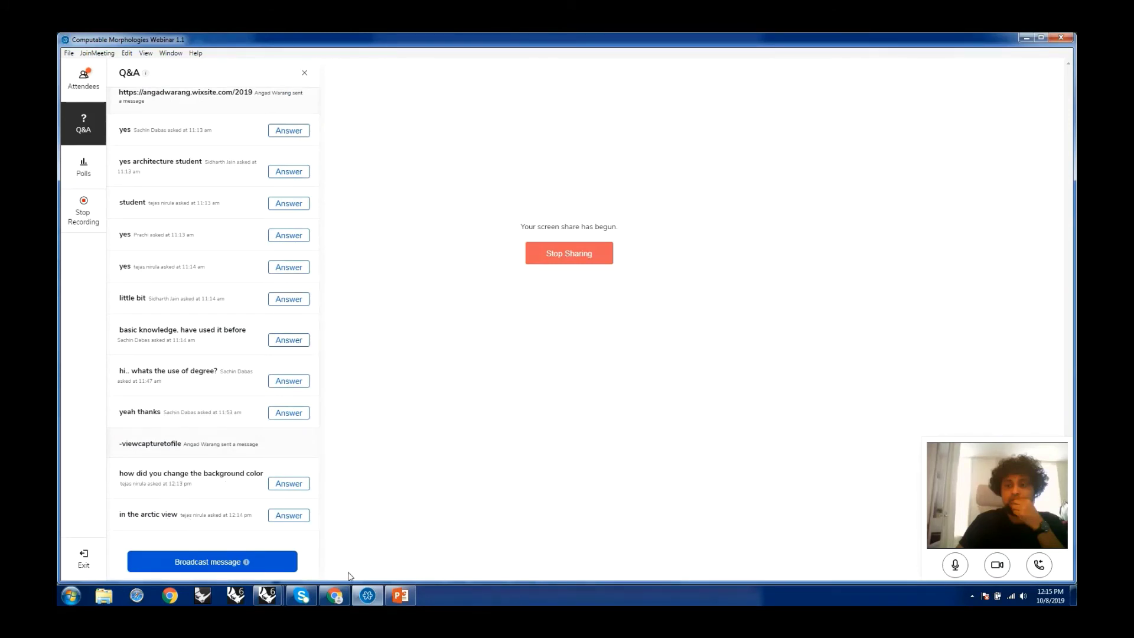
Switch back to the untitled Rhino model and set the Perspective viewport to Arctic display mode.
mouse_move(267, 597)
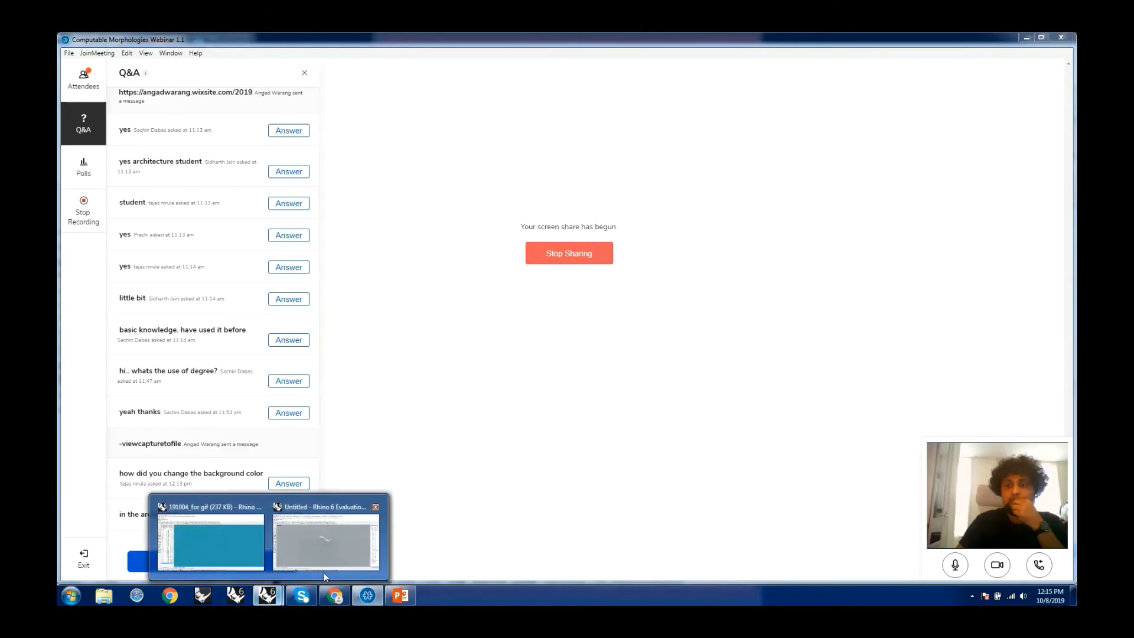
click(326, 548)
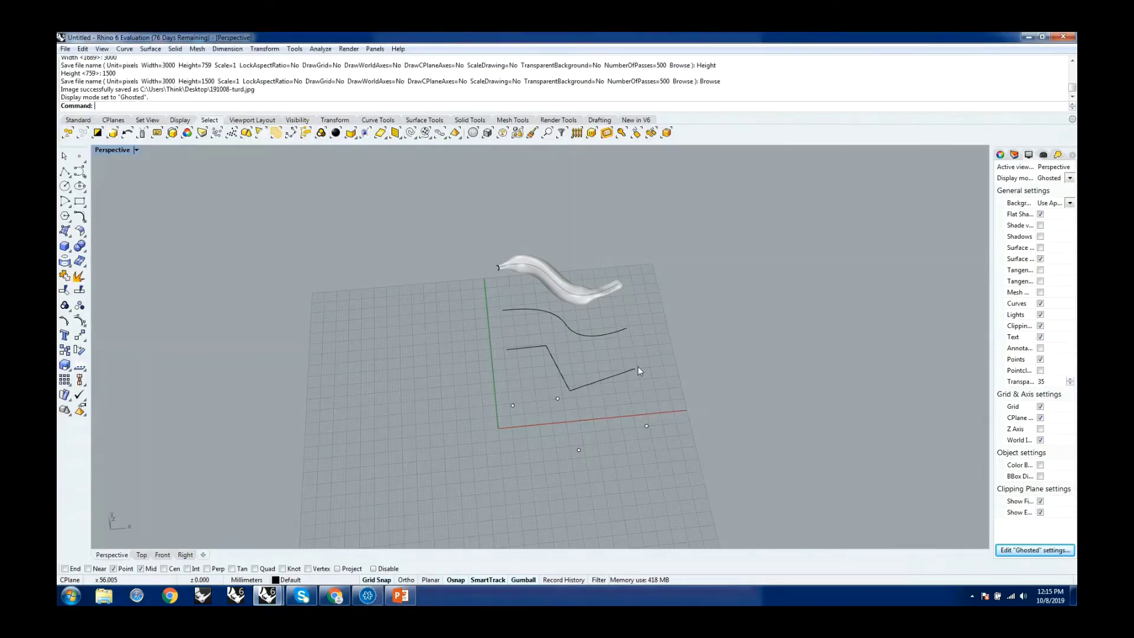
click(135, 150)
click(117, 272)
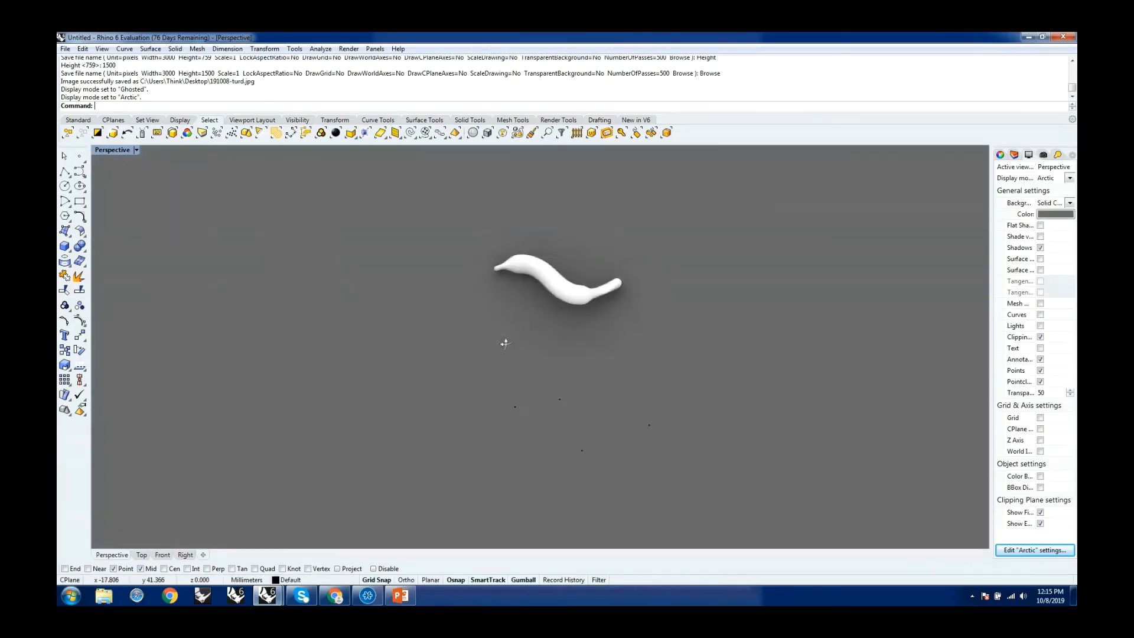
right_drag(506, 339, 512, 334)
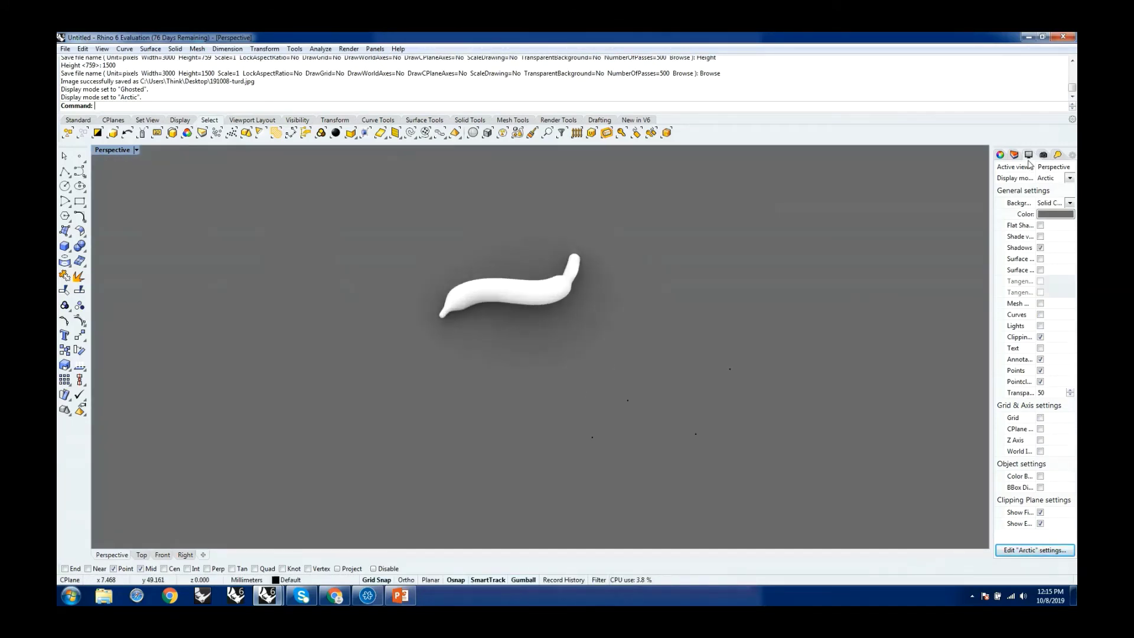
Set the Arctic display mode's background to Solid Color and choose DarkGreen as its colour.
click(1070, 203)
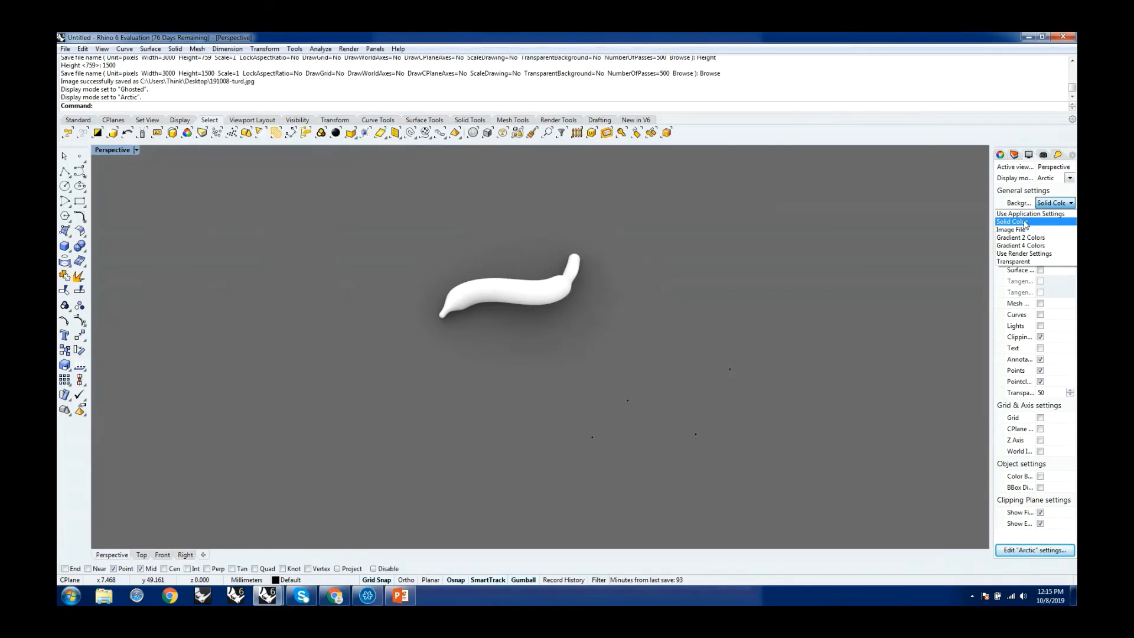
click(1025, 222)
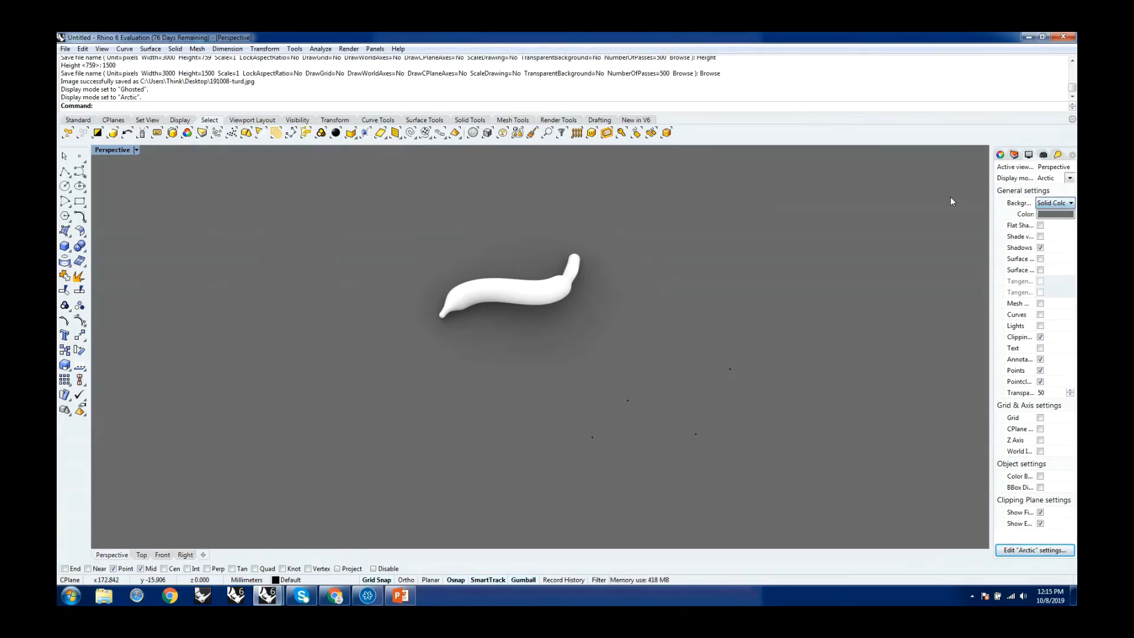
click(1057, 215)
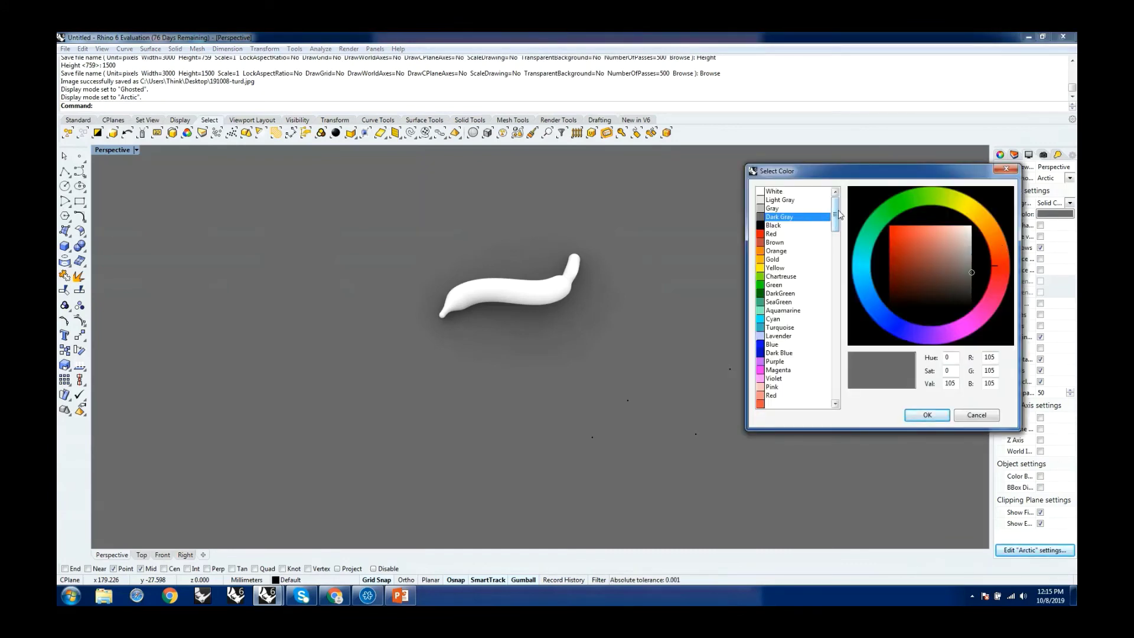
mouse_move(836, 214)
mouse_down()
mouse_move(835, 384)
mouse_move(836, 208)
mouse_up()
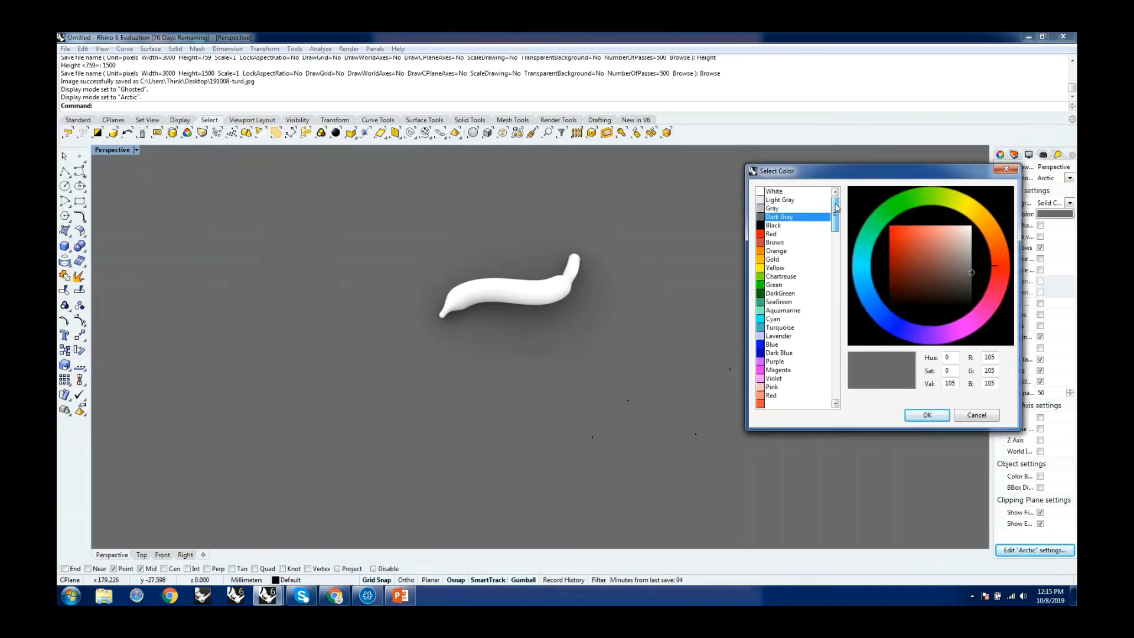
click(773, 294)
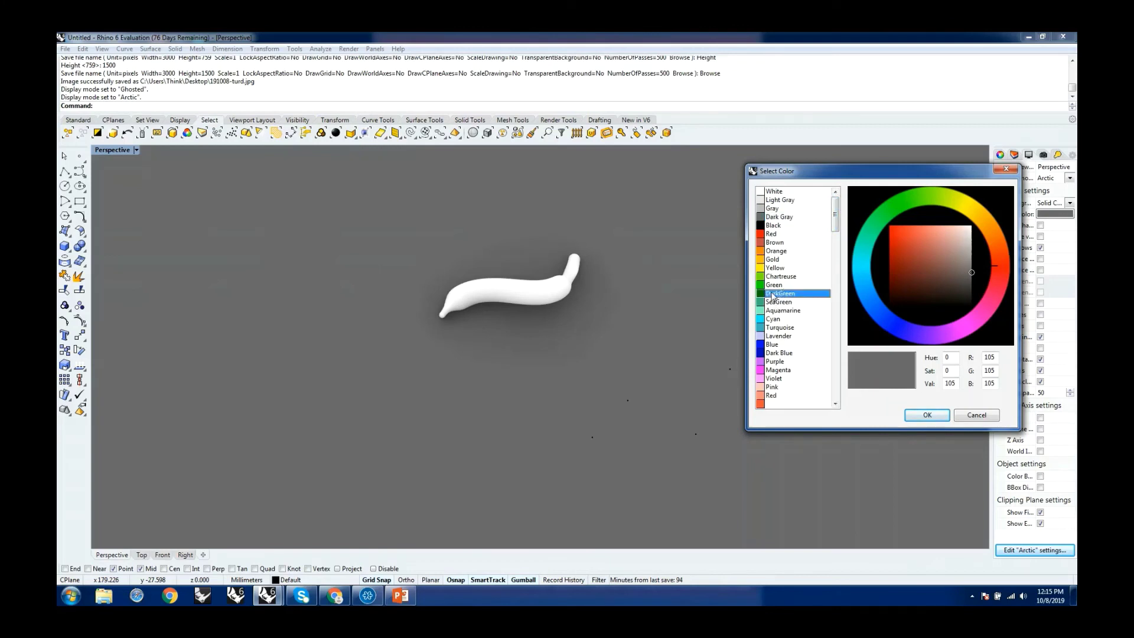
click(925, 415)
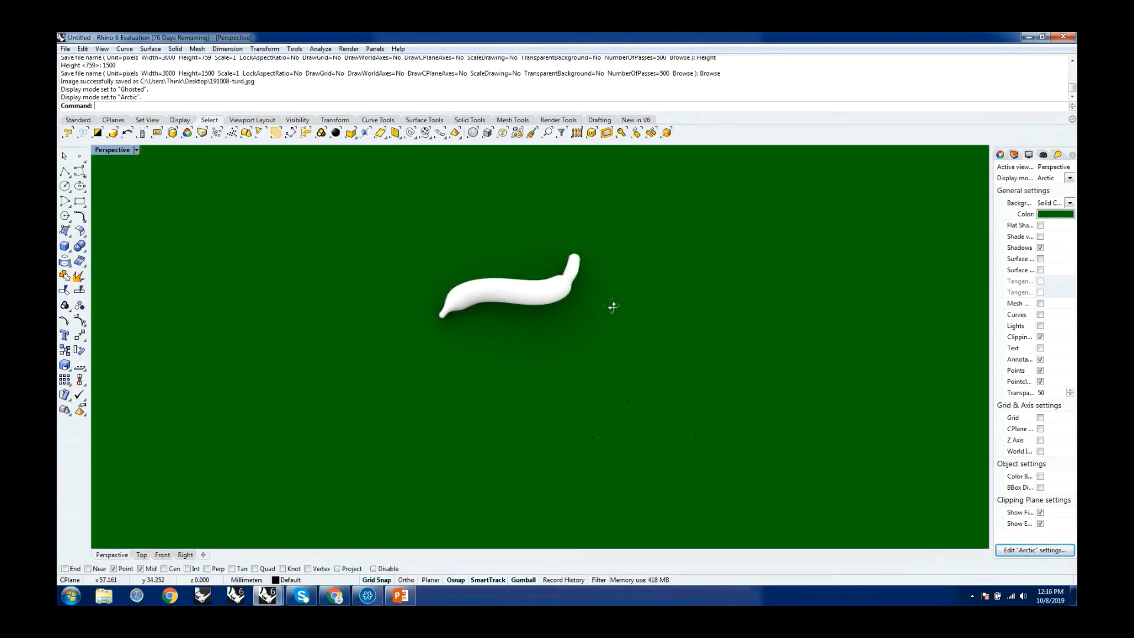
Zoom to the selected pipe with the ZS command, deselect it and orbit the Perspective view to inspect it from the side.
right_drag(612, 306, 454, 275)
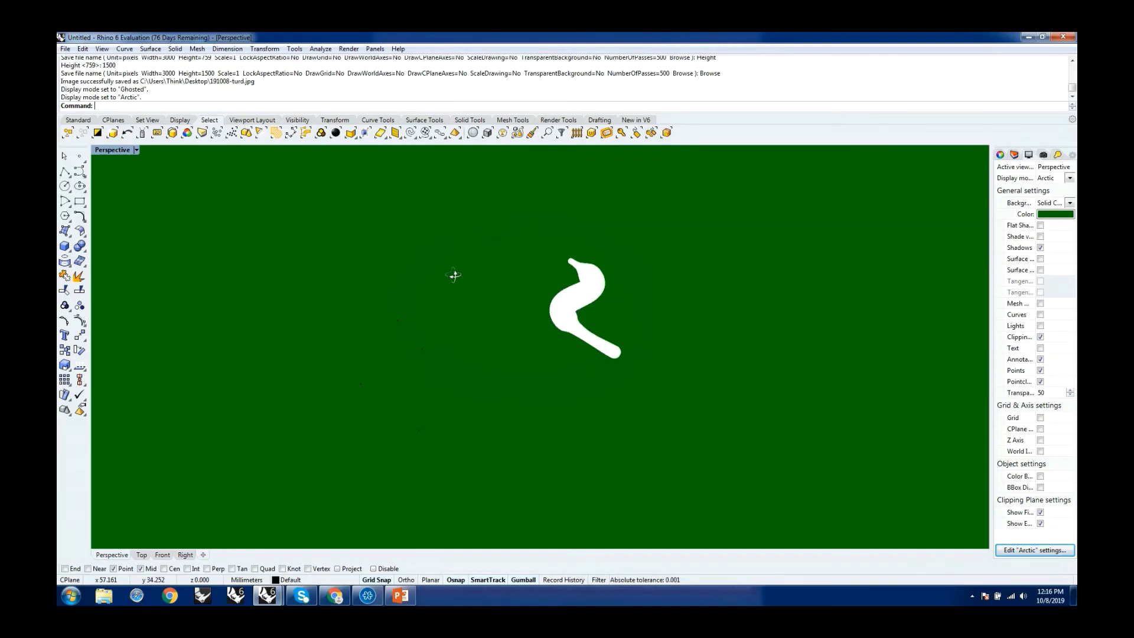
click(604, 317)
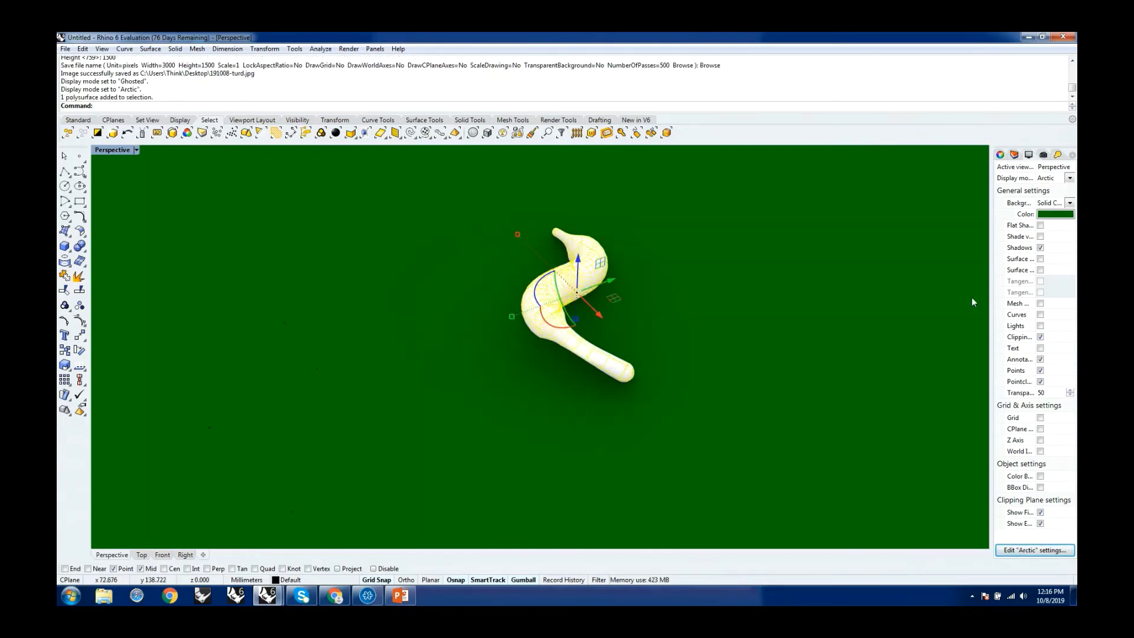
text(ZS)
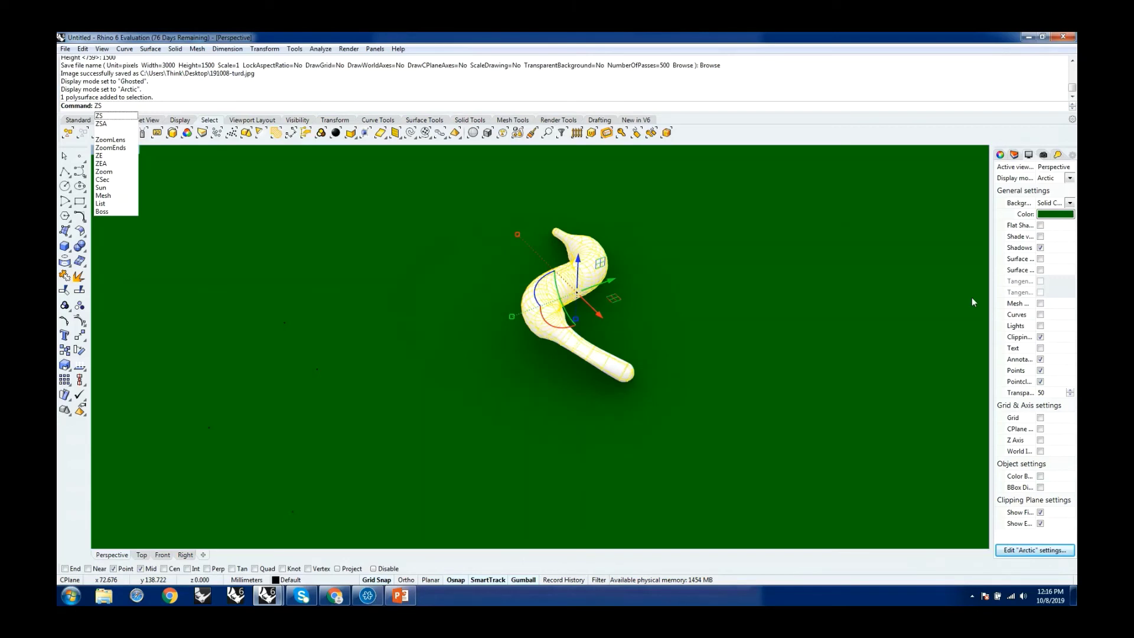
key(Return)
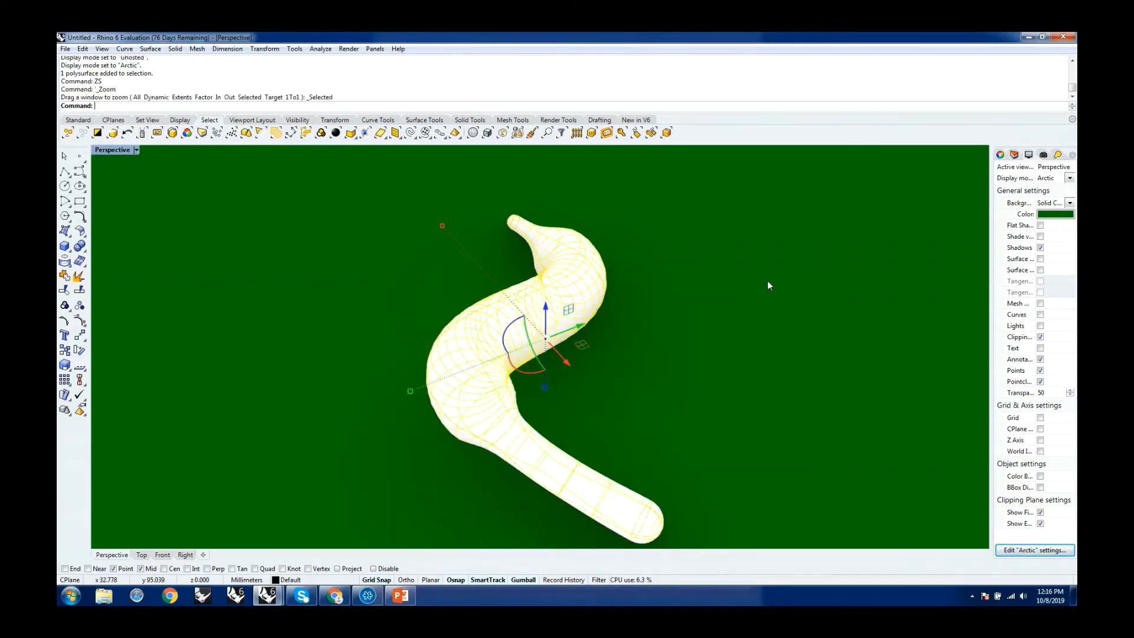
key(Escape)
mouse_move(648, 346)
right_down()
mouse_move(725, 344)
mouse_move(792, 319)
mouse_move(759, 285)
mouse_move(480, 324)
right_up()
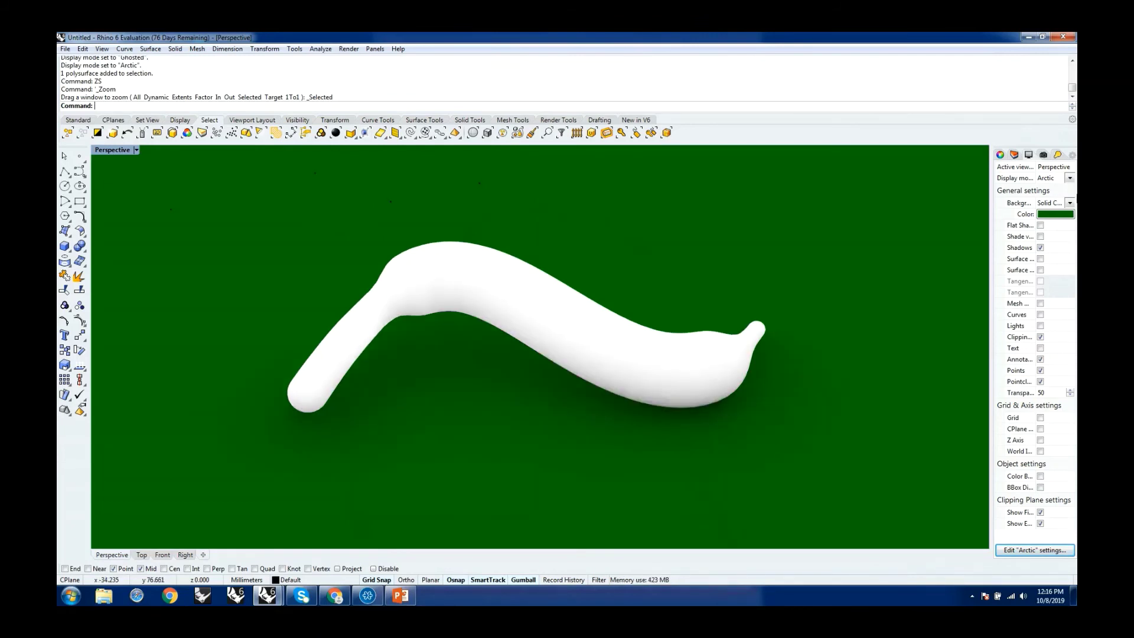
Switch to the webinar application, read the latest attendee replies in the Q&A list and return to the untitled Rhino model.
click(366, 596)
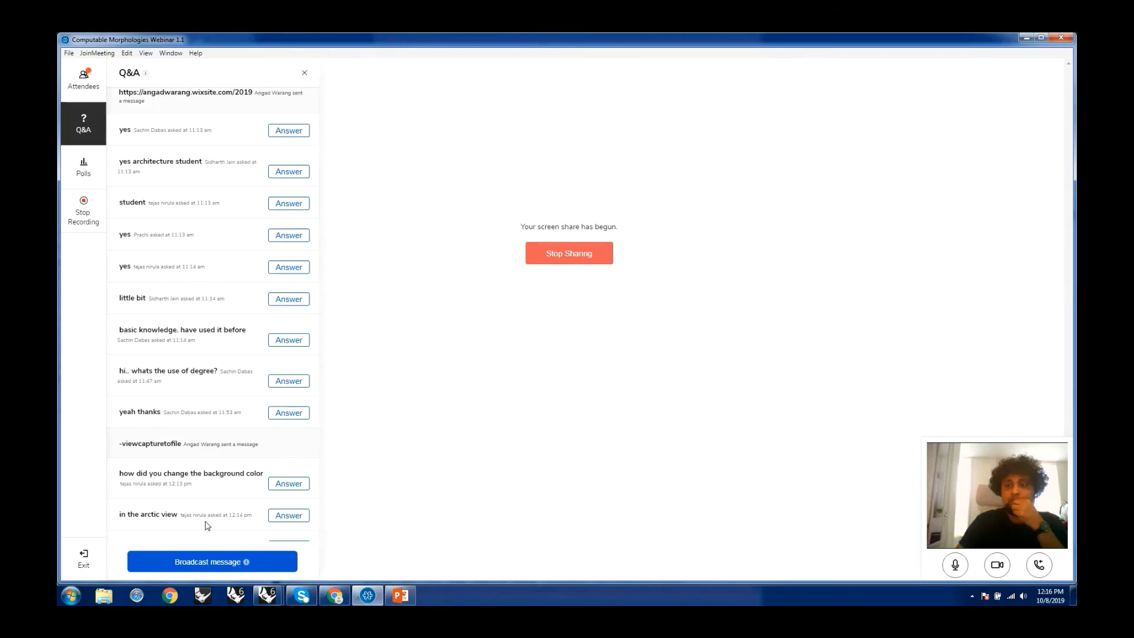
scroll(268, 510, down, 1)
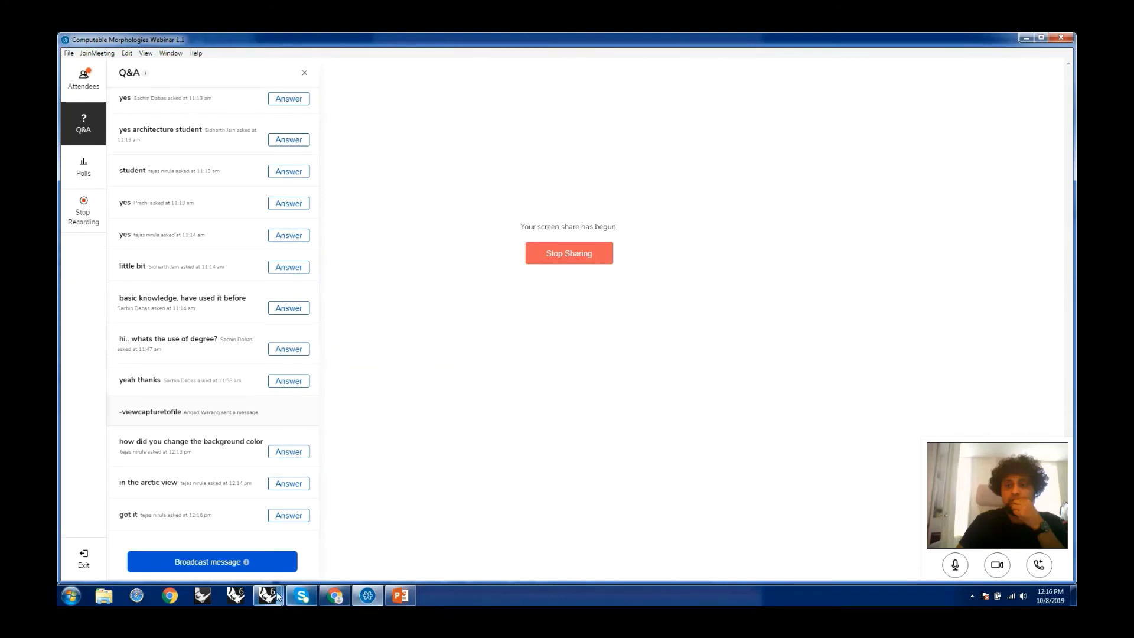
mouse_move(276, 598)
click(324, 544)
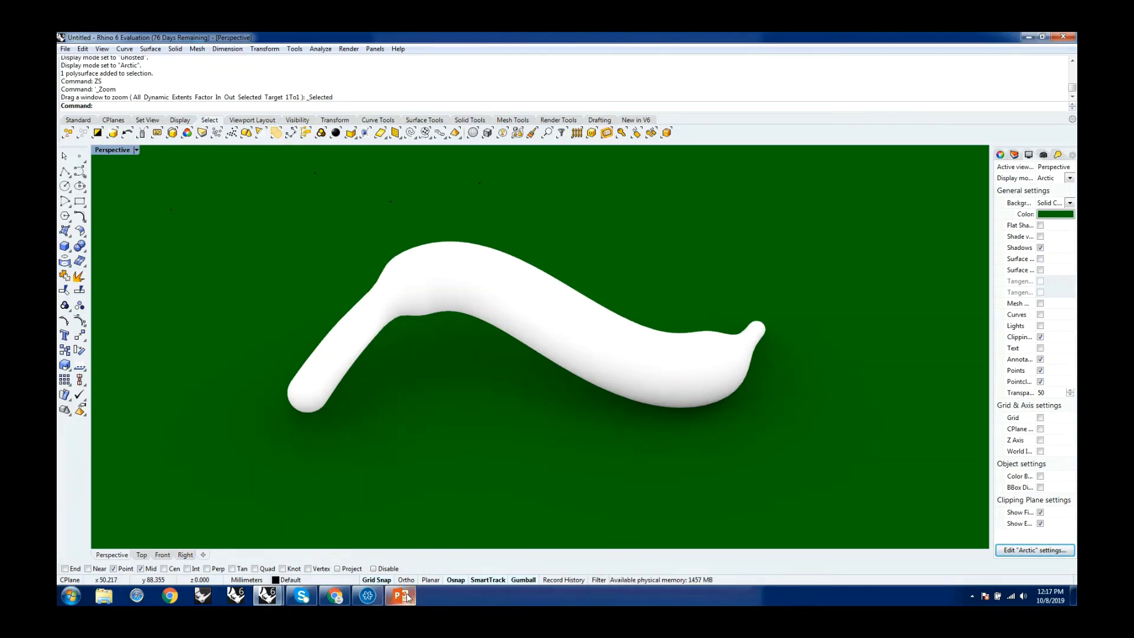
Switch to the 190903_Computable Morphologies presentation in PowerPoint, show slide 7, Challenge - Overview, full screen and exit the slide show.
mouse_move(407, 596)
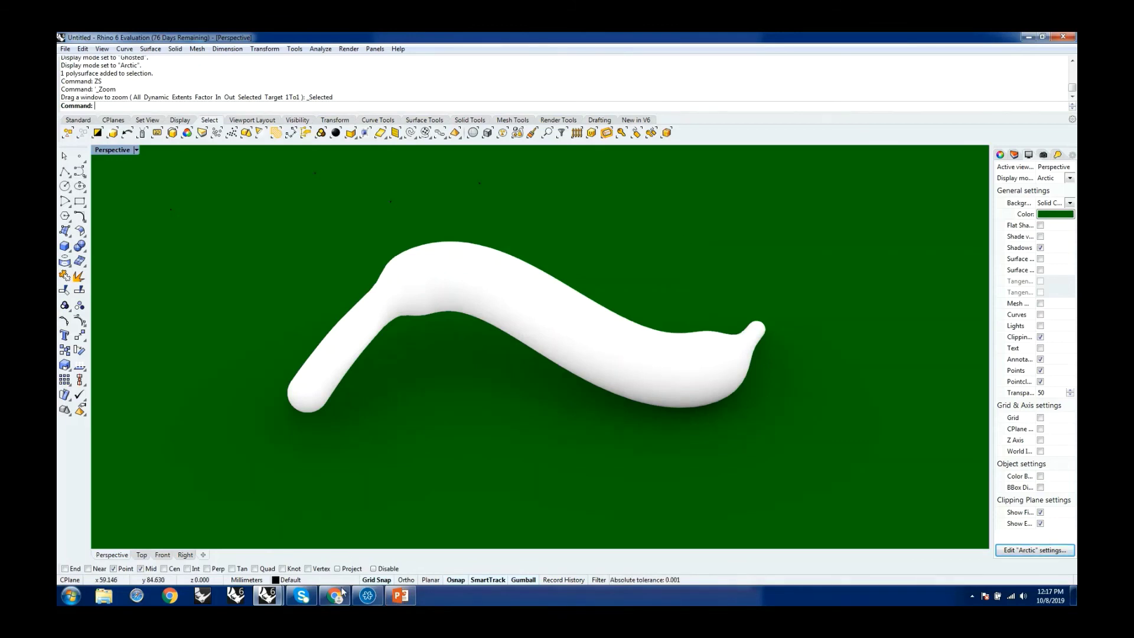
click(400, 593)
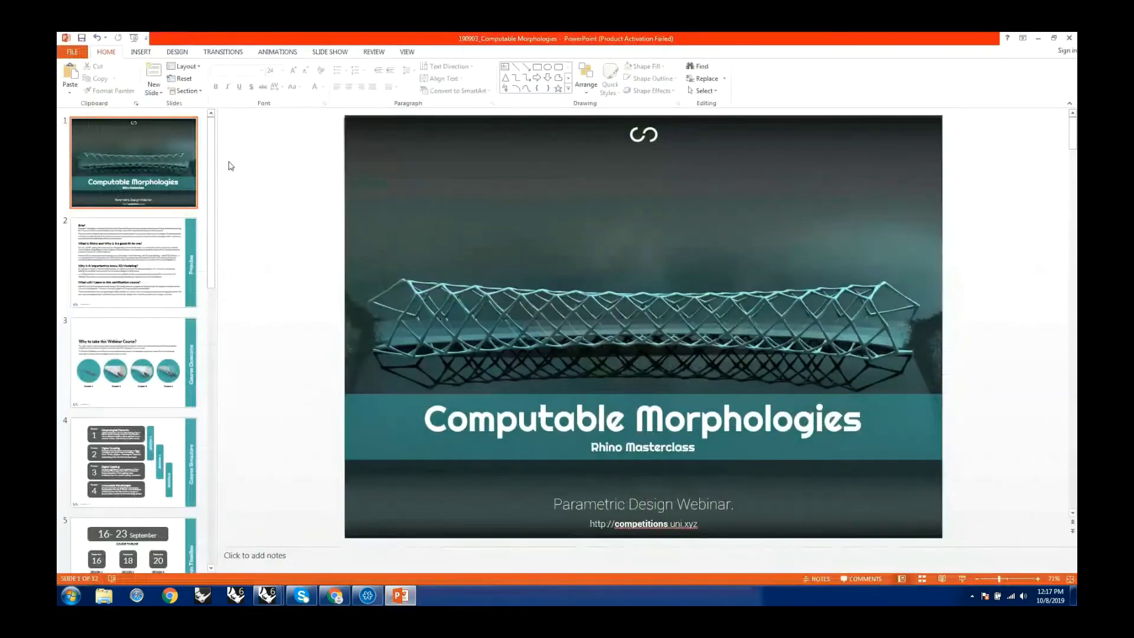
drag(213, 157, 216, 279)
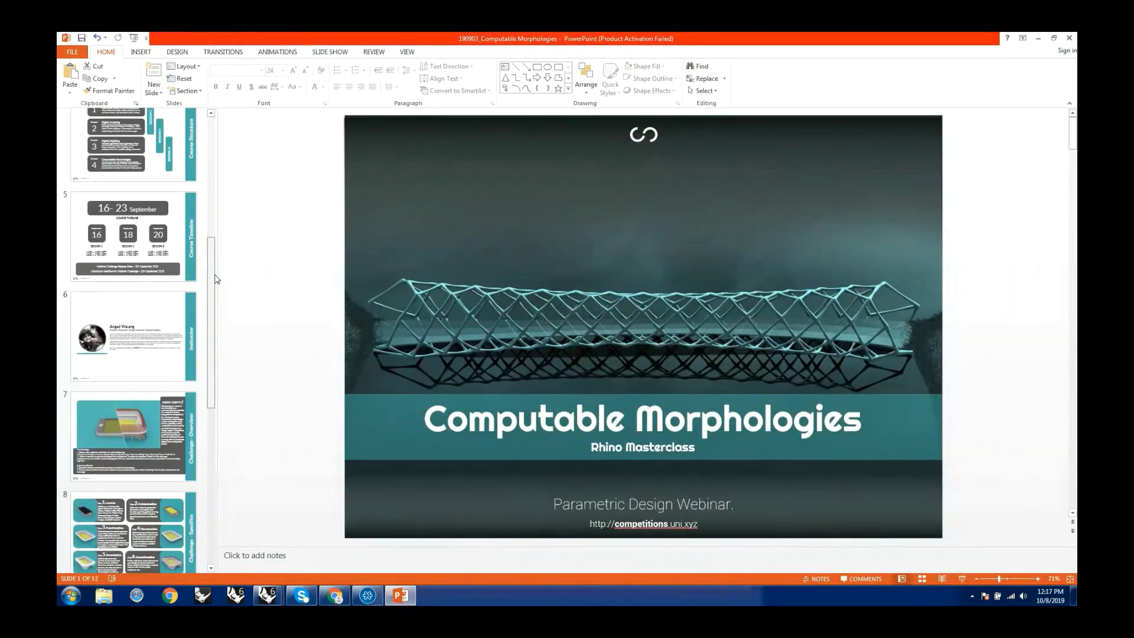
click(149, 526)
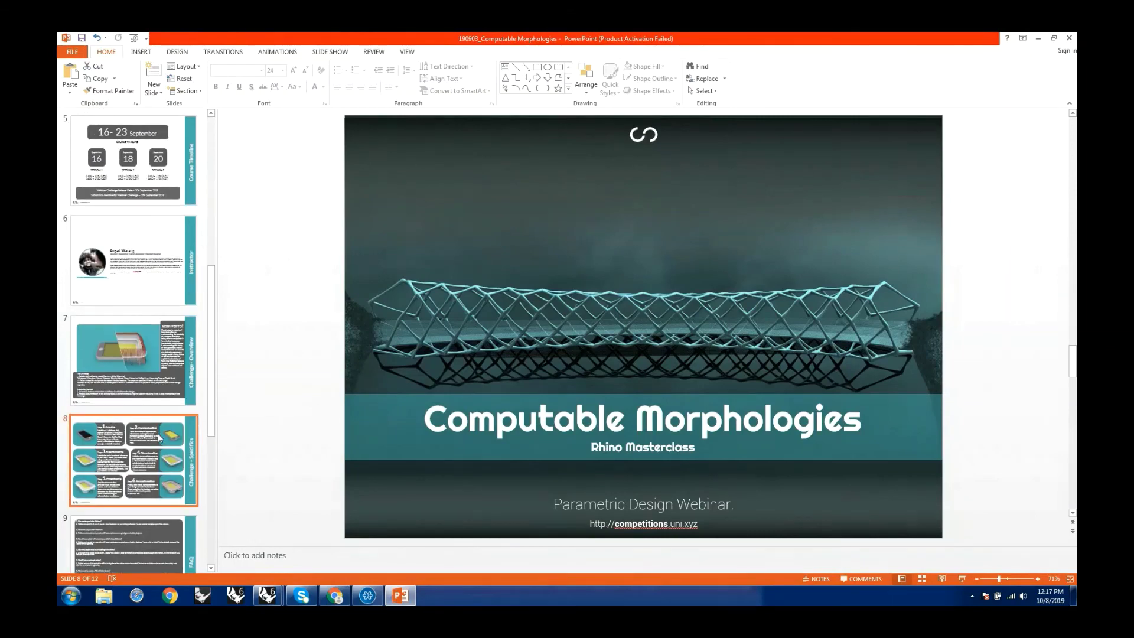
click(160, 352)
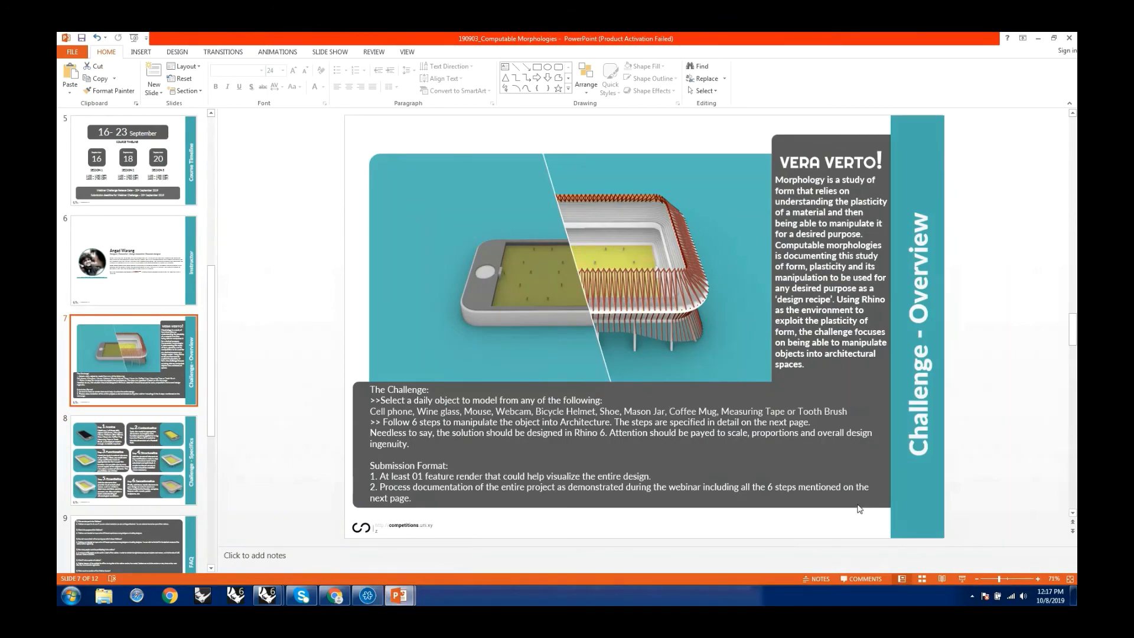
key(shift+F5)
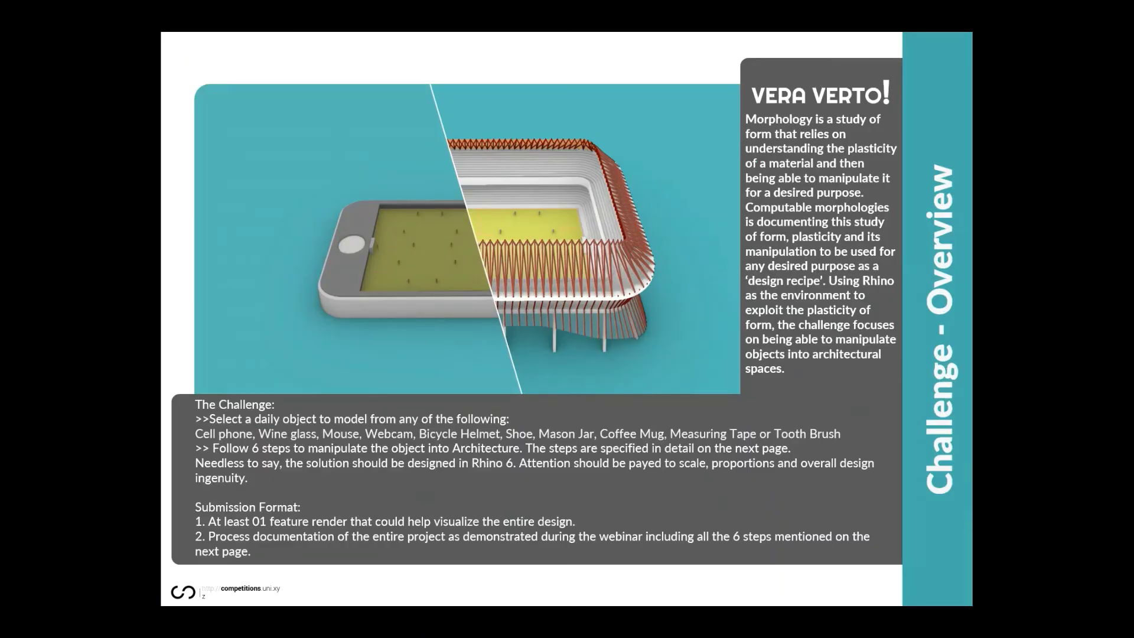
key(Escape)
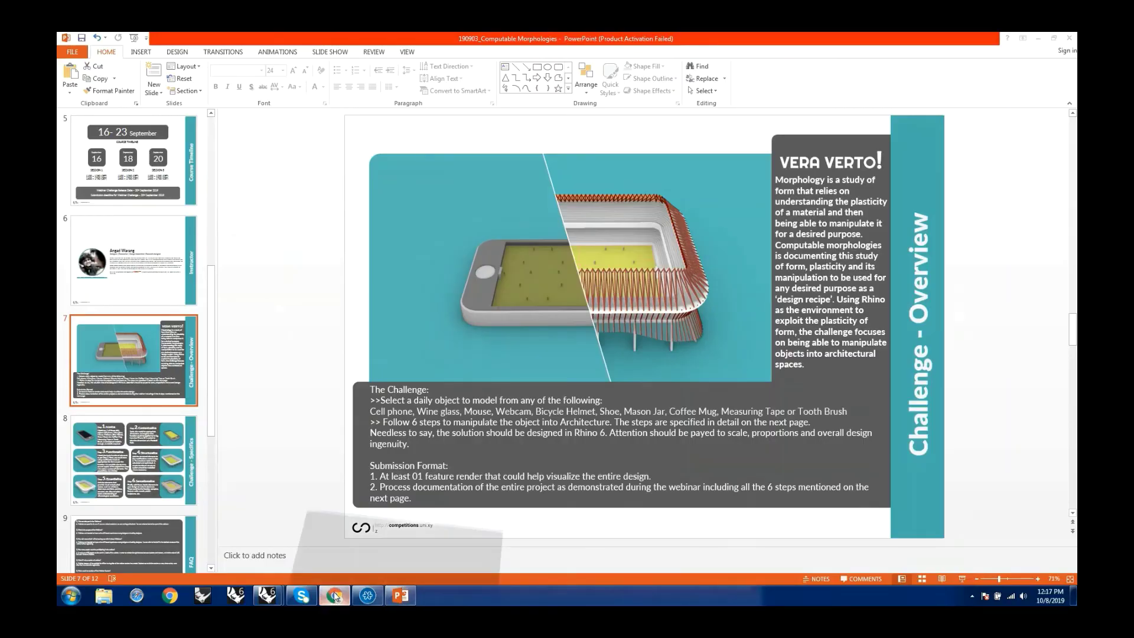
Switch to the webinar application and check the Q&A list for new attendee questions.
click(335, 596)
click(335, 596)
click(367, 596)
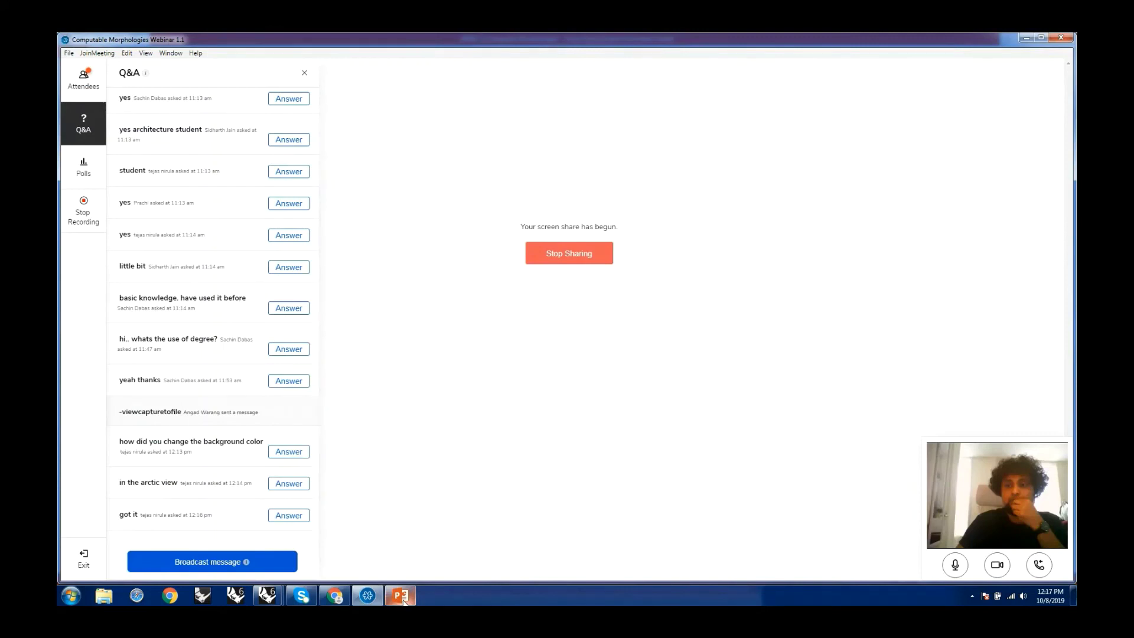
mouse_move(404, 600)
mouse_move(147, 73)
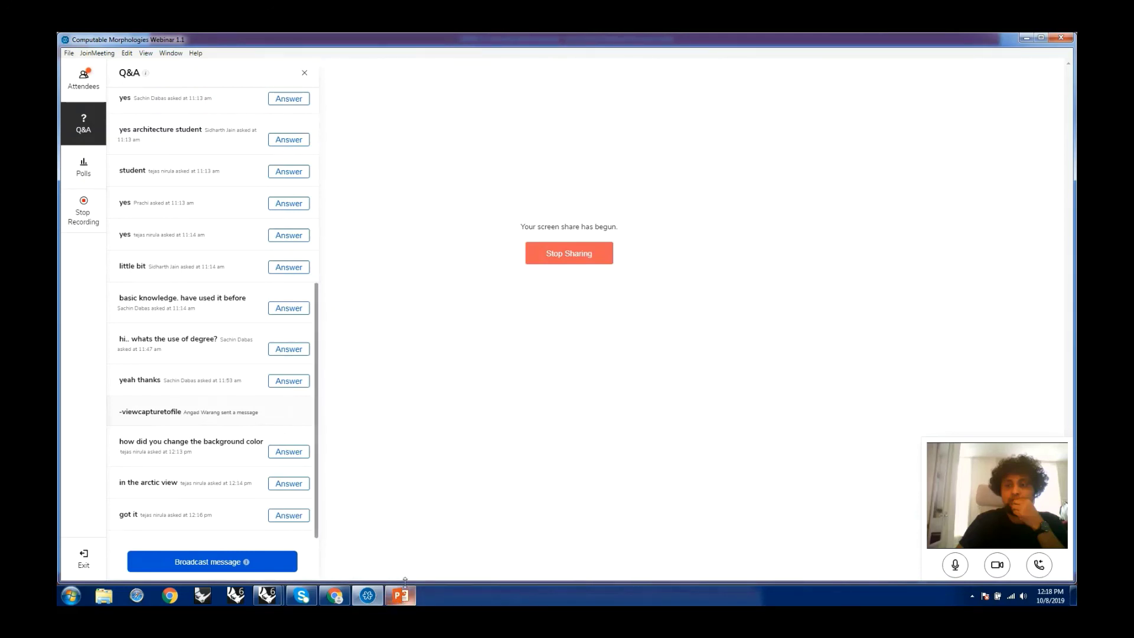
mouse_move(403, 598)
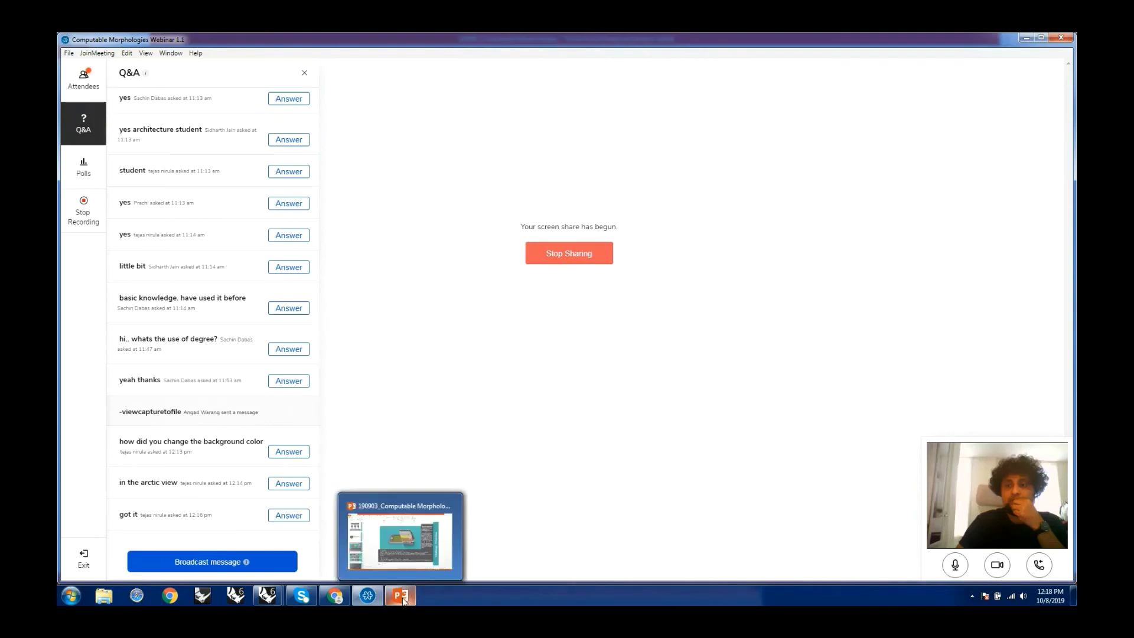